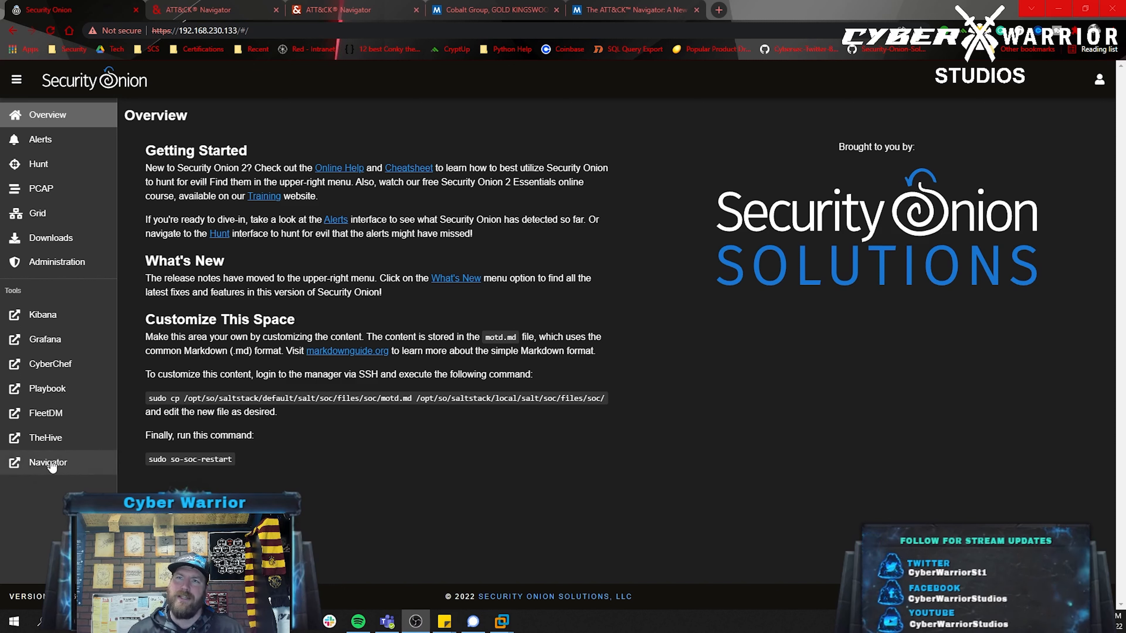
- Open the ATT&CK Navigator and clear the annotations on Exploitation for Client Execution, Ingress Tool Transfer and Non-Application Layer Protocol
left_click(84, 471)
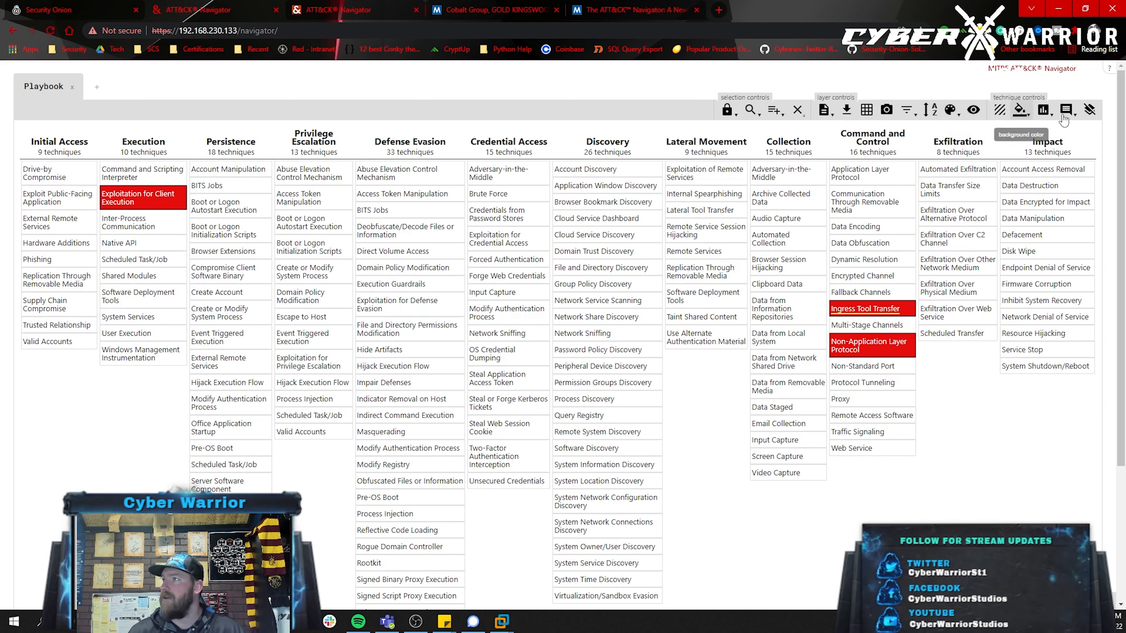
left_click(147, 204)
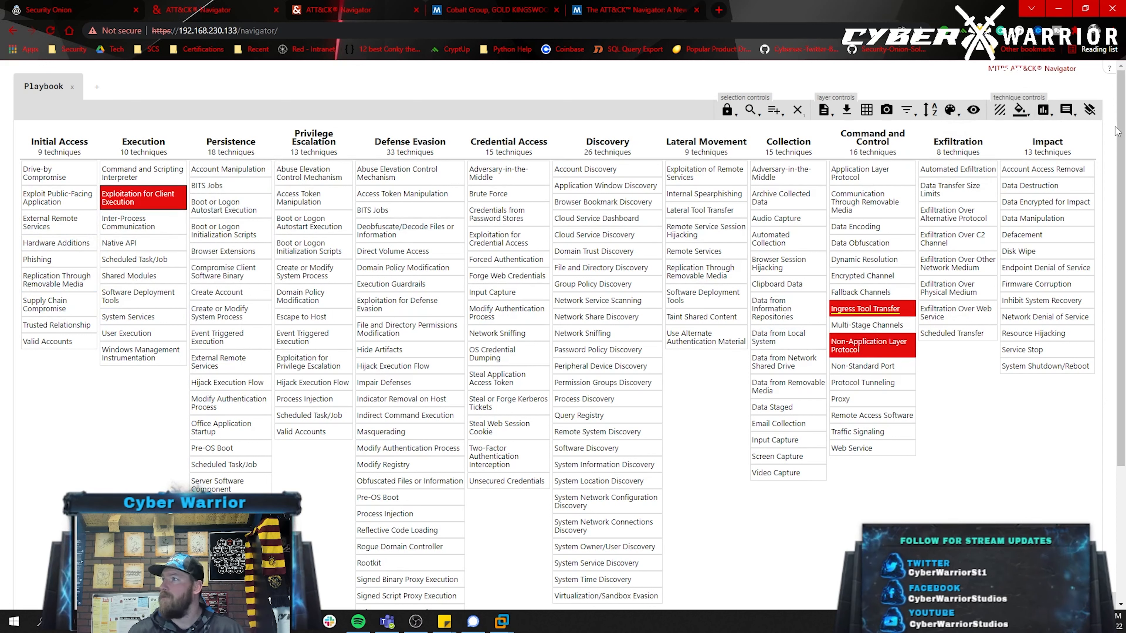
left_click(865, 309)
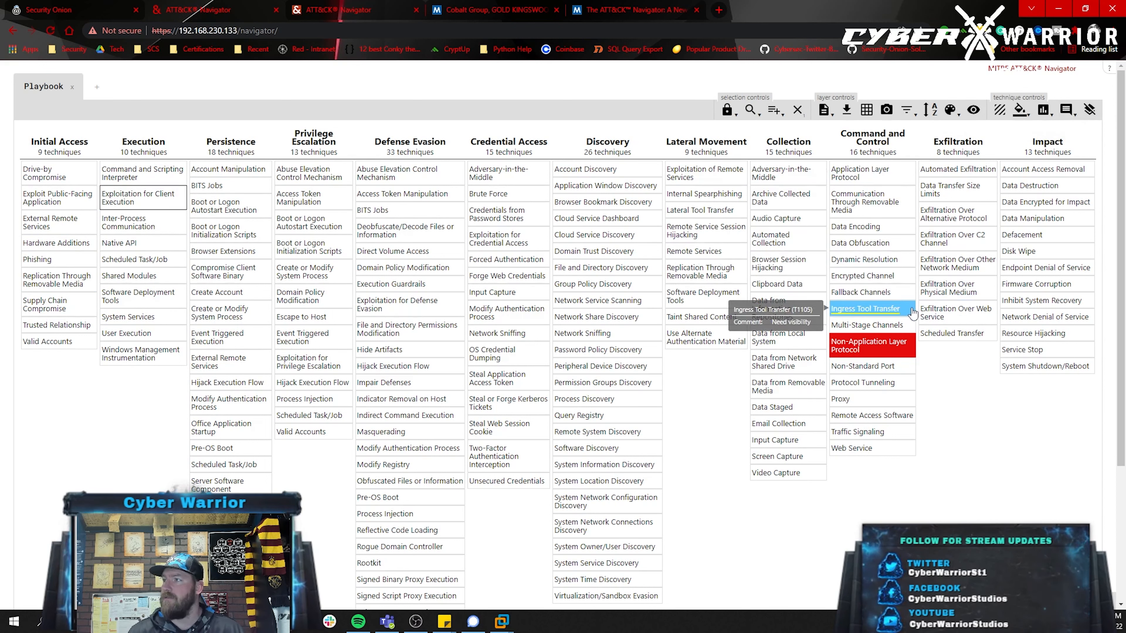
left_click(1089, 111)
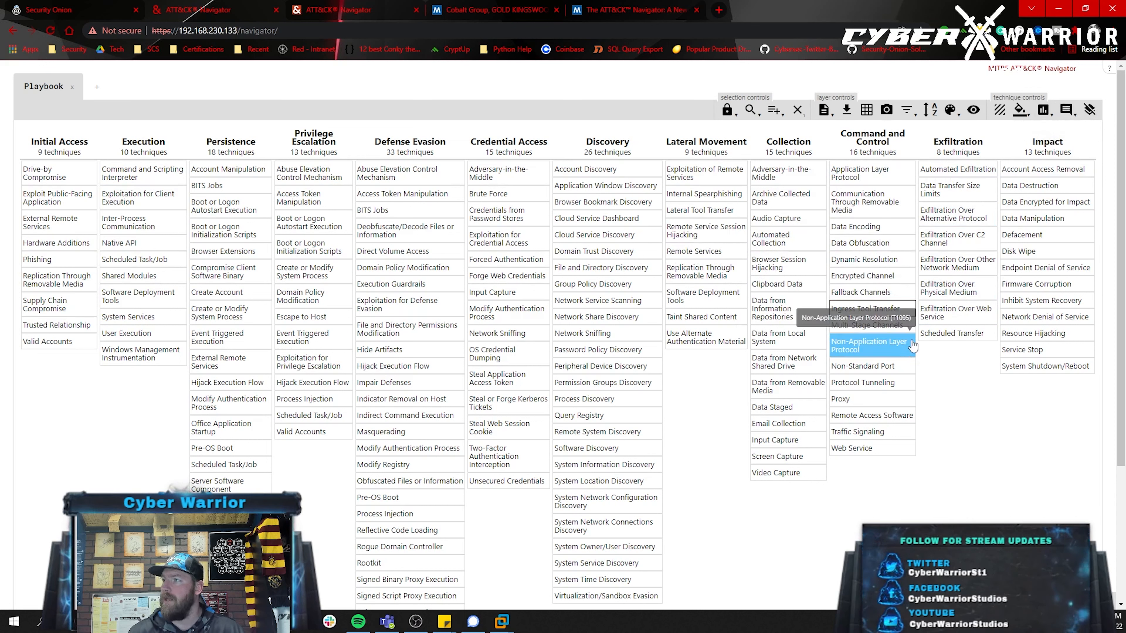
left_click(1090, 111)
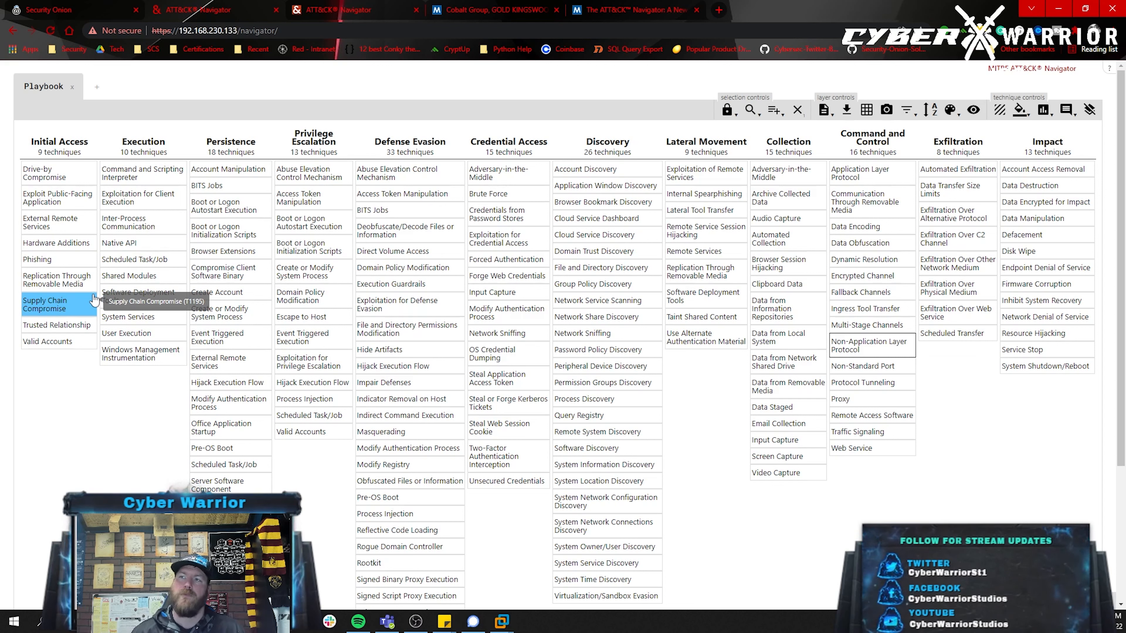
- Give the Supply Chain Compromise technique under Initial Access a score of 10
left_click(78, 304)
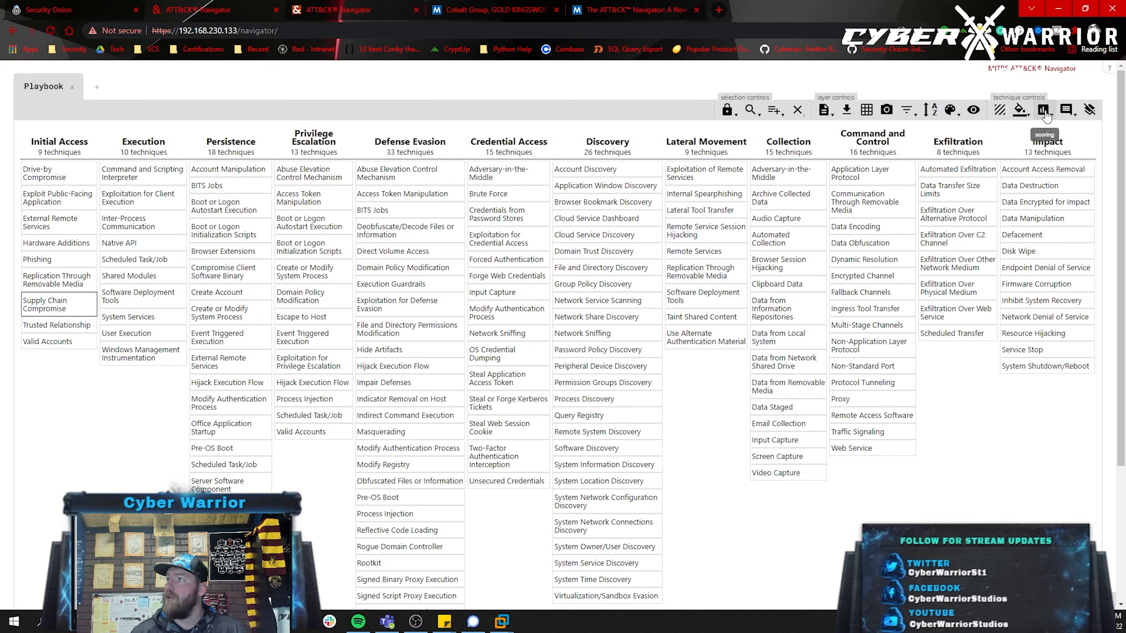
left_click(1024, 114)
left_click(1007, 141)
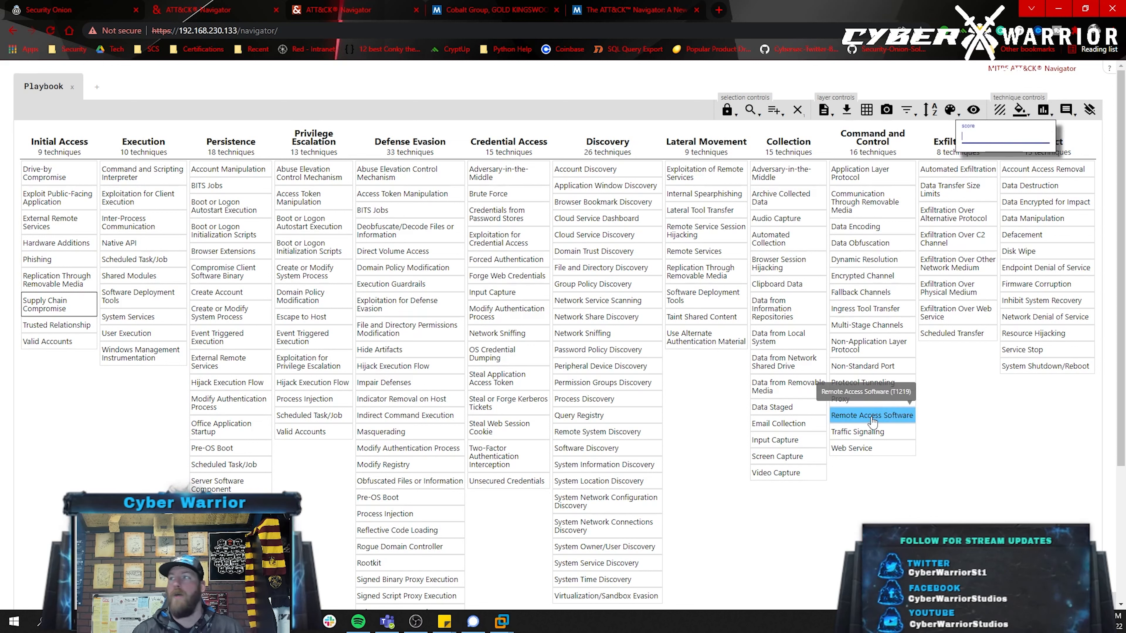
type("10")
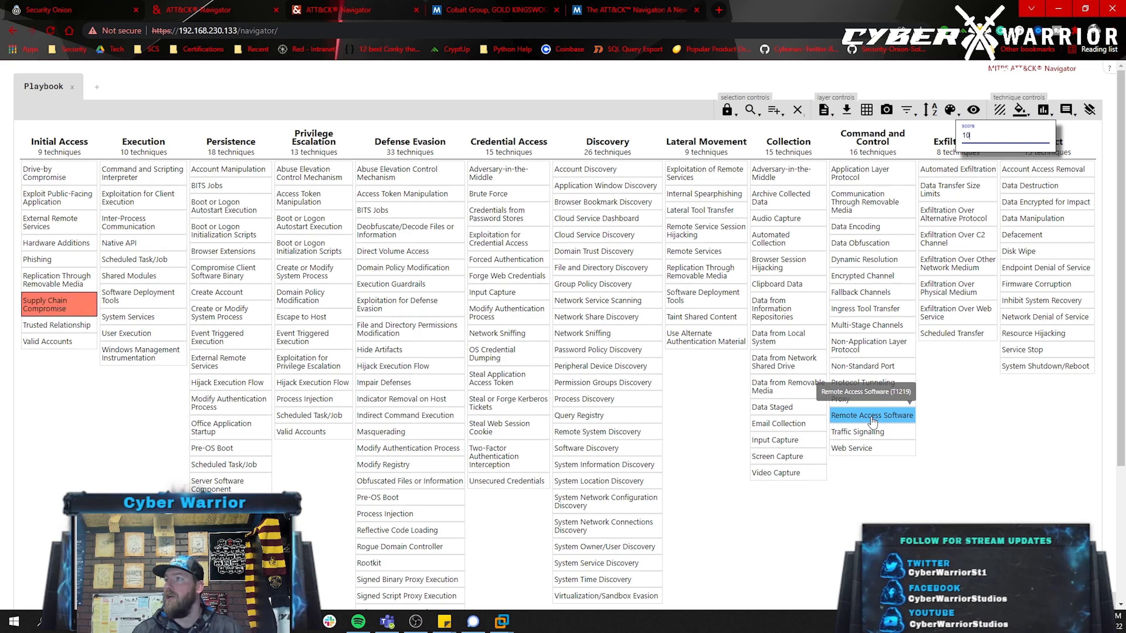
left_click(1035, 485)
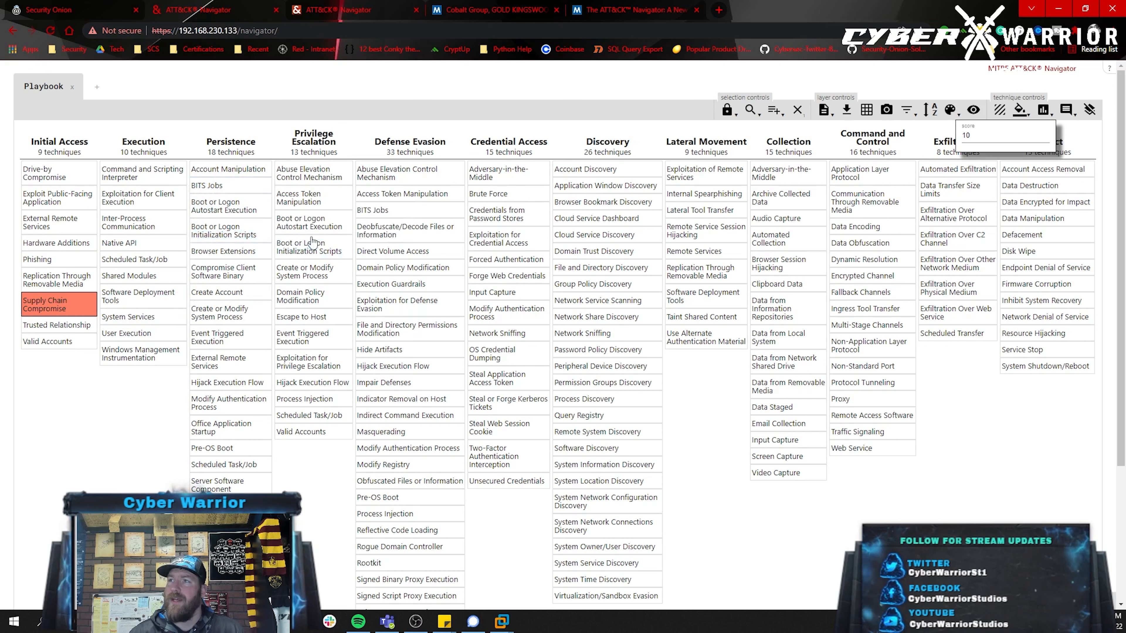
- Give the Pre-OS Boot technique under Persistence a score of 10
left_click(230, 449)
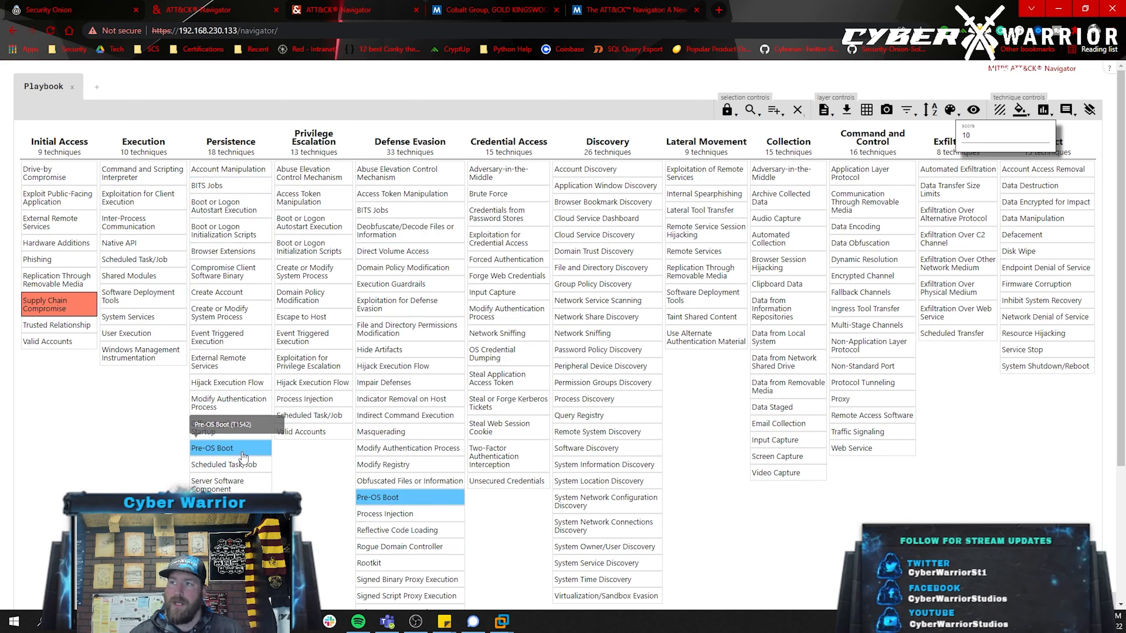
left_click(985, 135)
type("10")
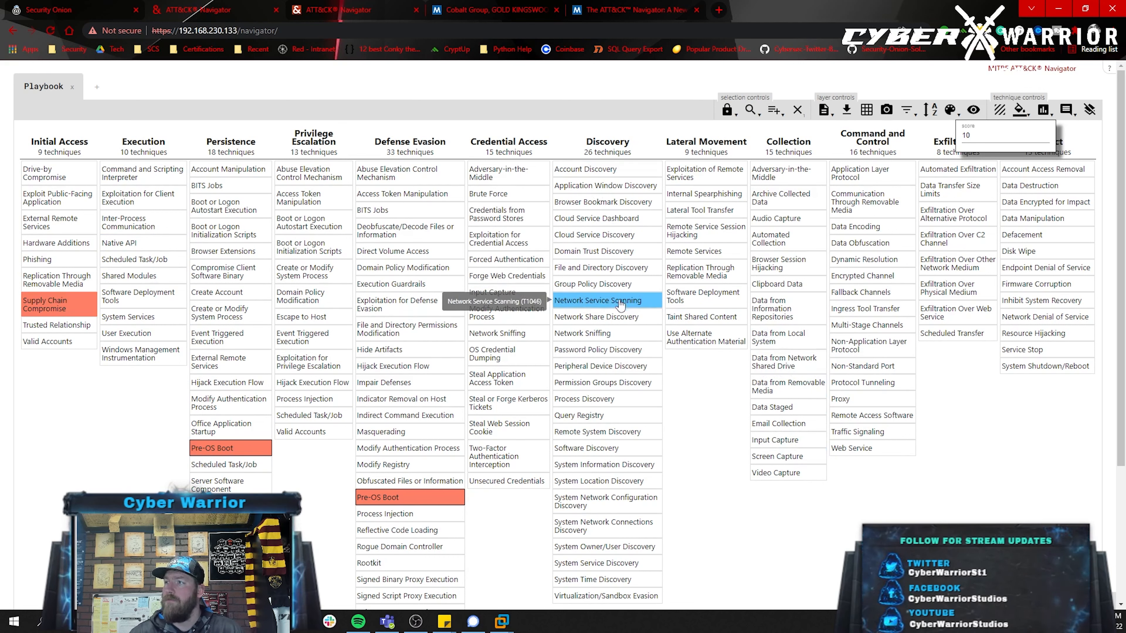
- Score the Network Sniffing and Password Policy Discovery techniques under Discovery 1 each
left_click(618, 332)
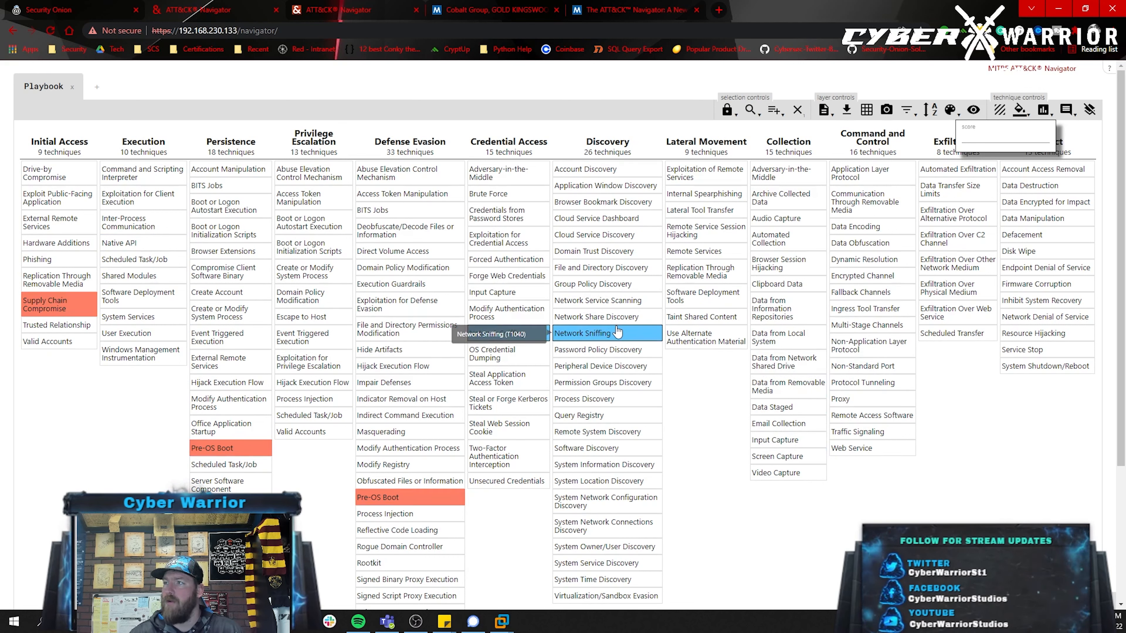
type("1")
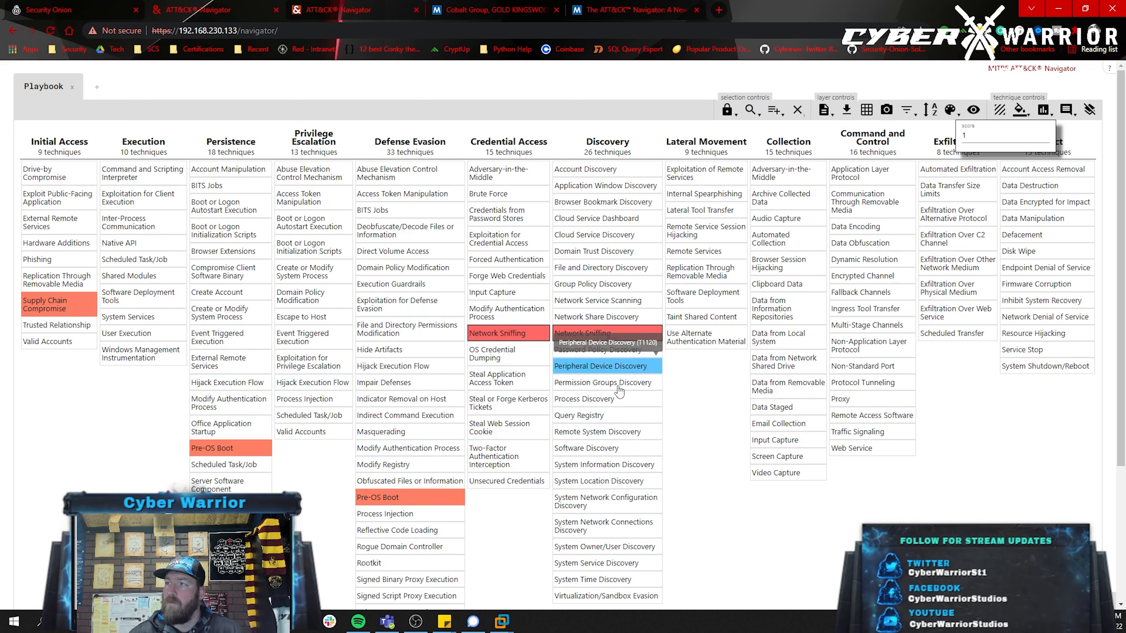
left_click(625, 354)
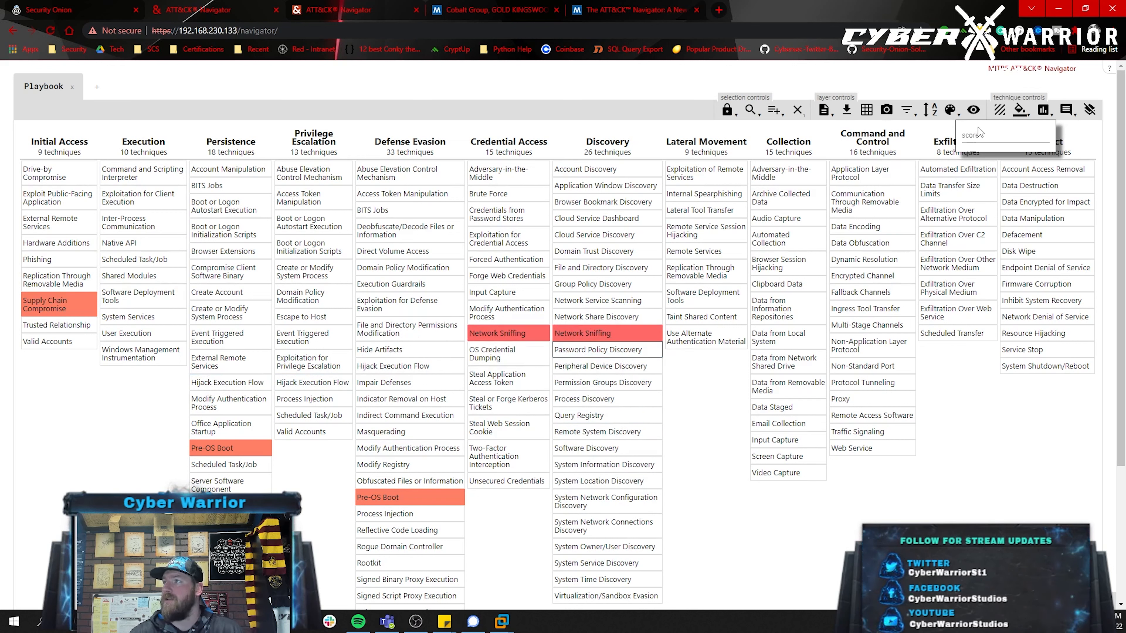
left_click(981, 137)
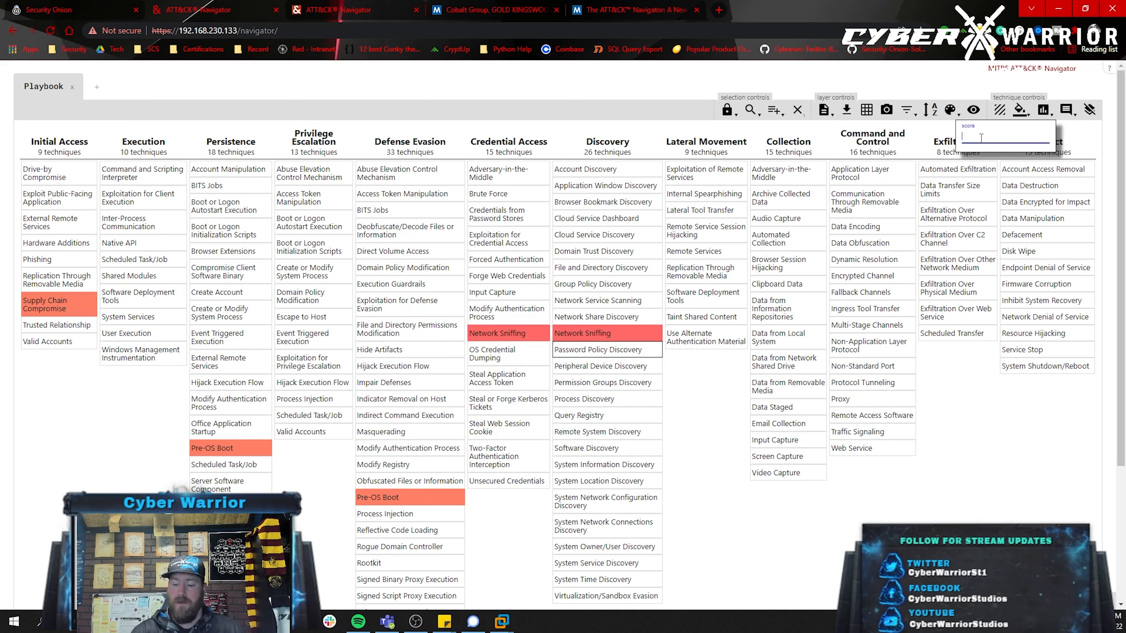
type("1")
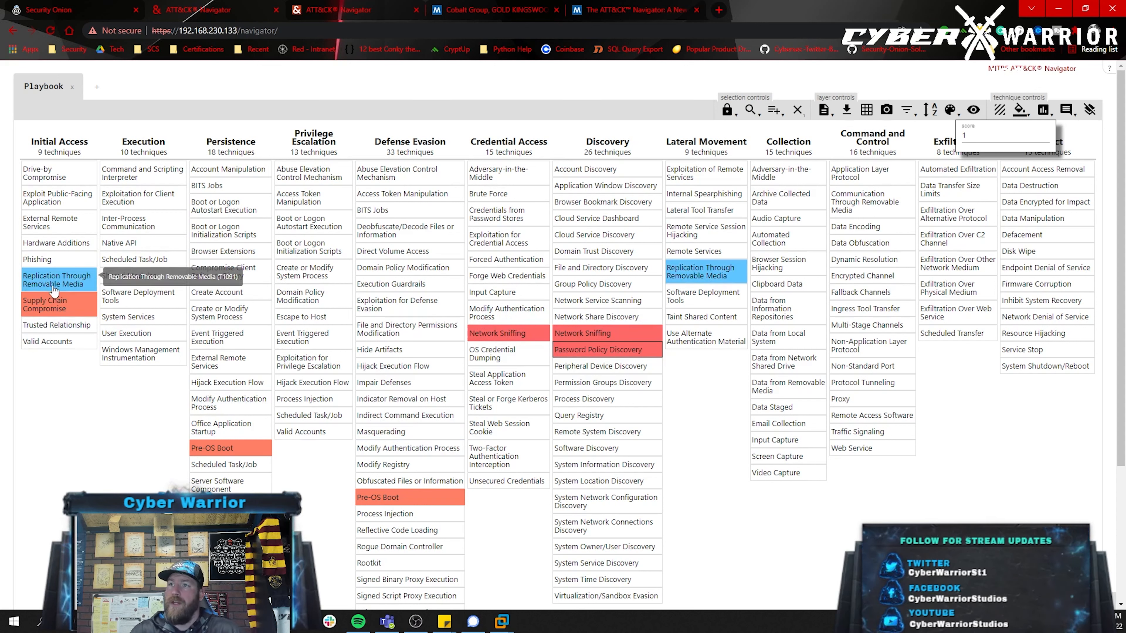
- Add the comment "We Need Visibility or a way to Mitigate" to the Supply Chain Compromise technique
left_click(74, 311)
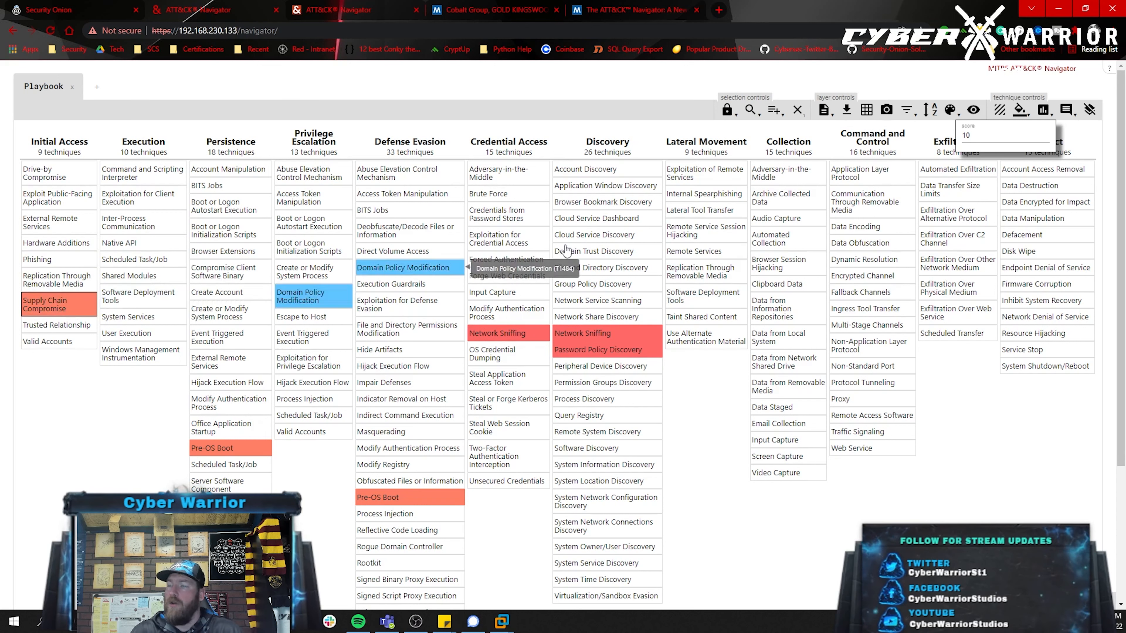
left_click(1067, 110)
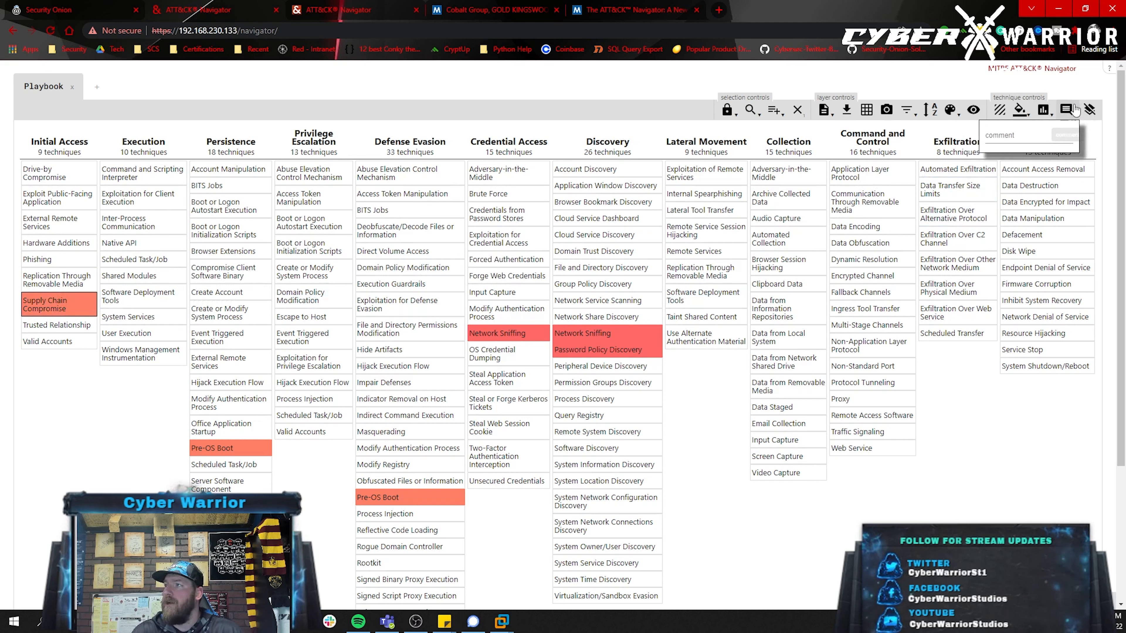
type("We ")
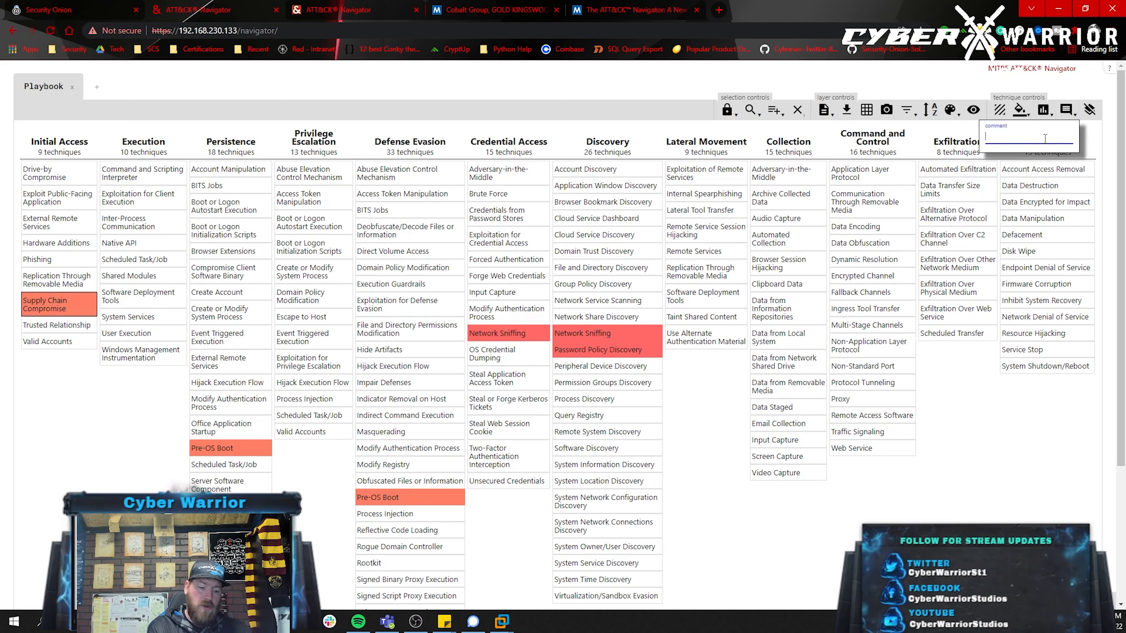
type("Need Visibility or")
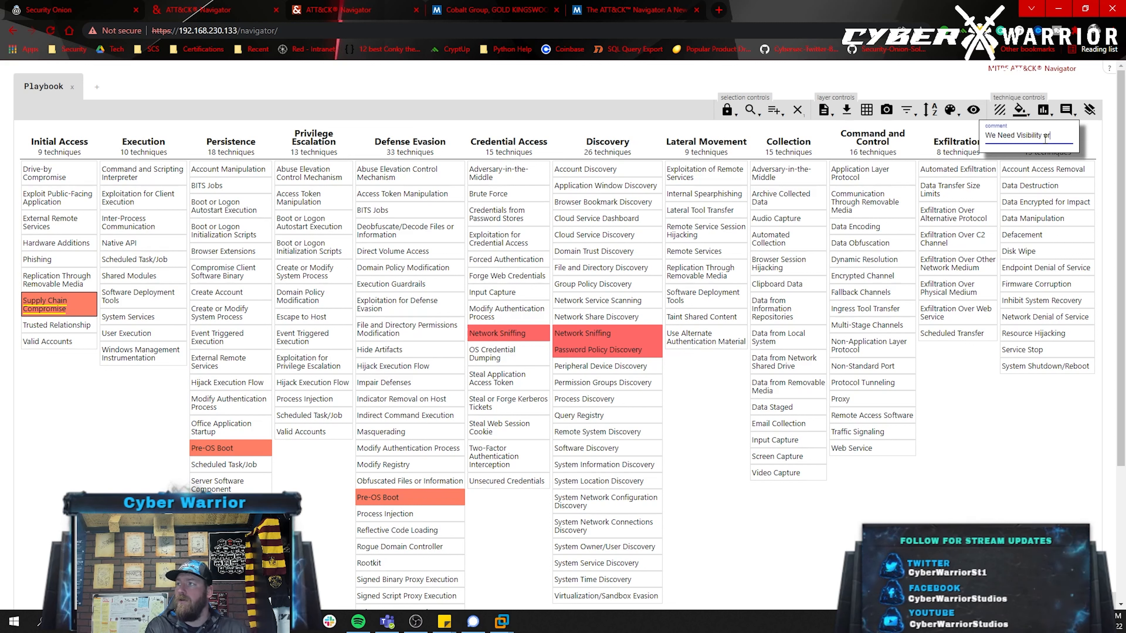
type(" a way to Mitigate")
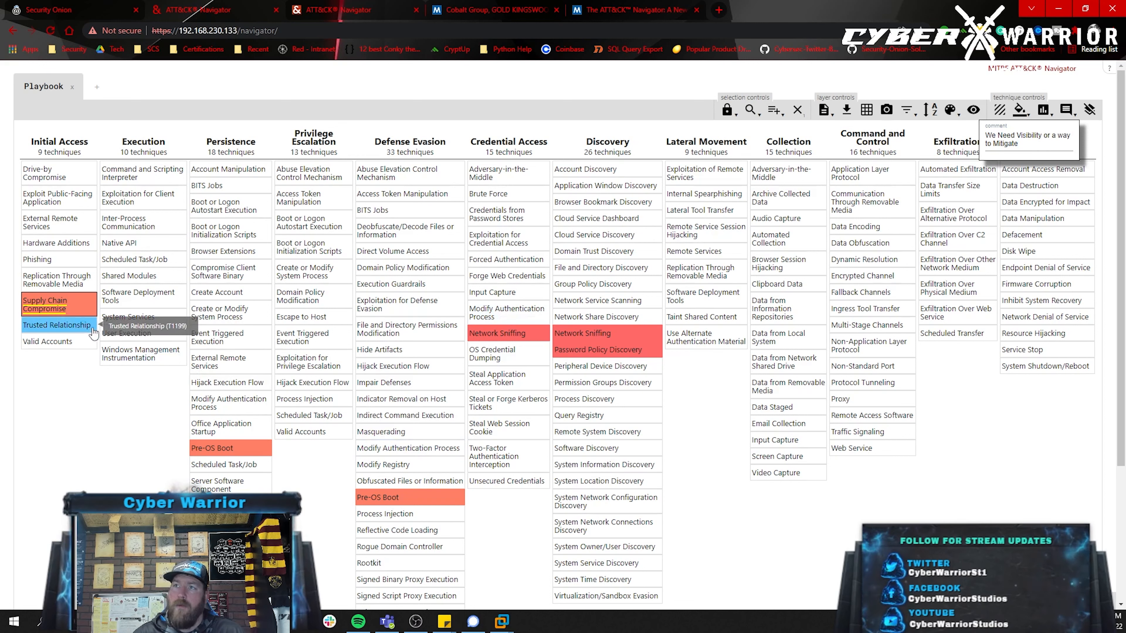
mouse_move(56, 310)
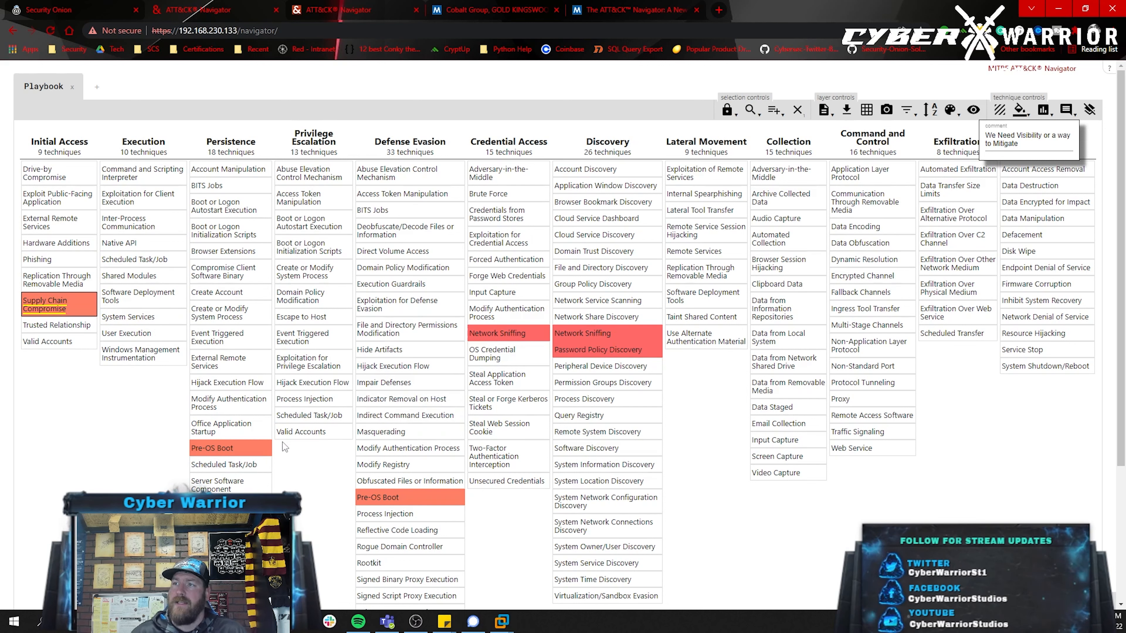
- Add the comment "We need a way to mitigate" to the Pre-OS Boot technique
mouse_move(250, 457)
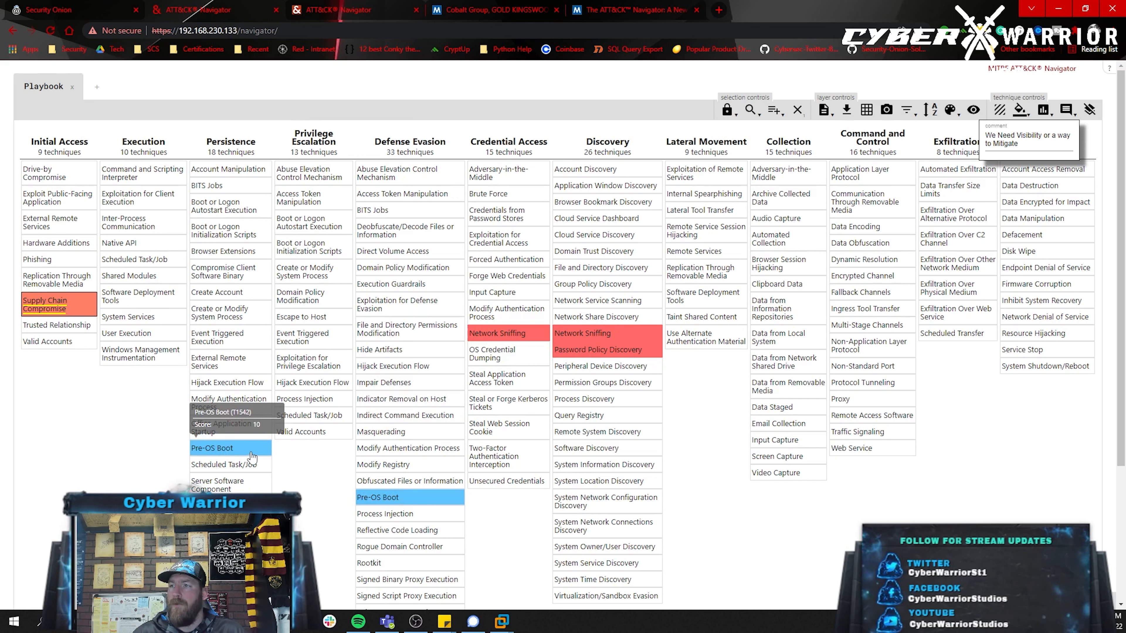
left_click(301, 432)
left_click(1013, 140)
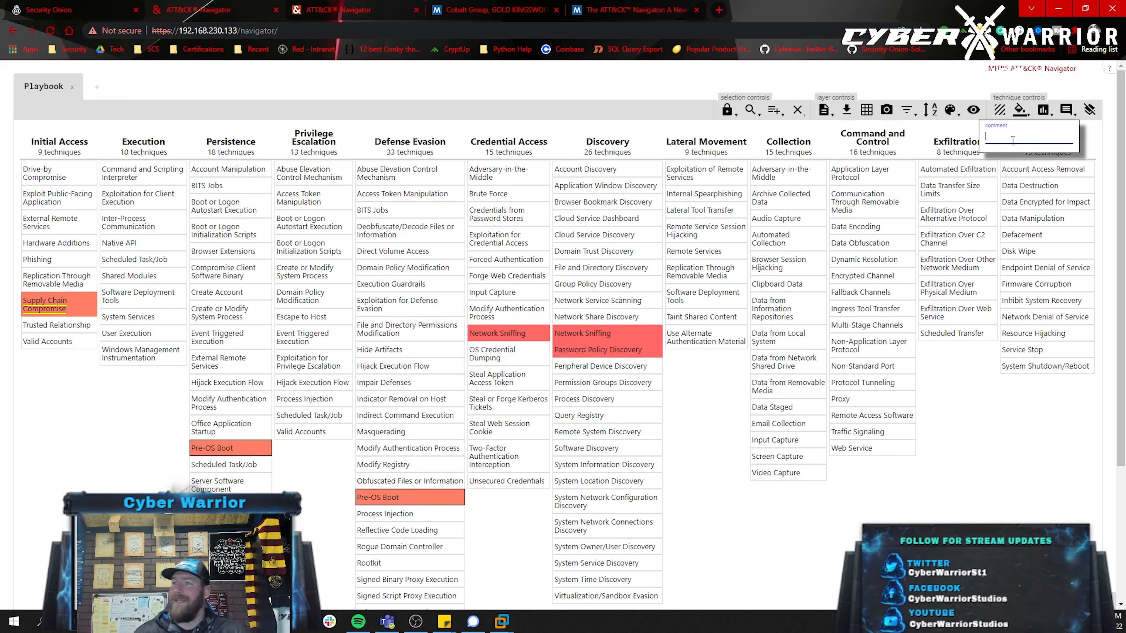
type("We need a")
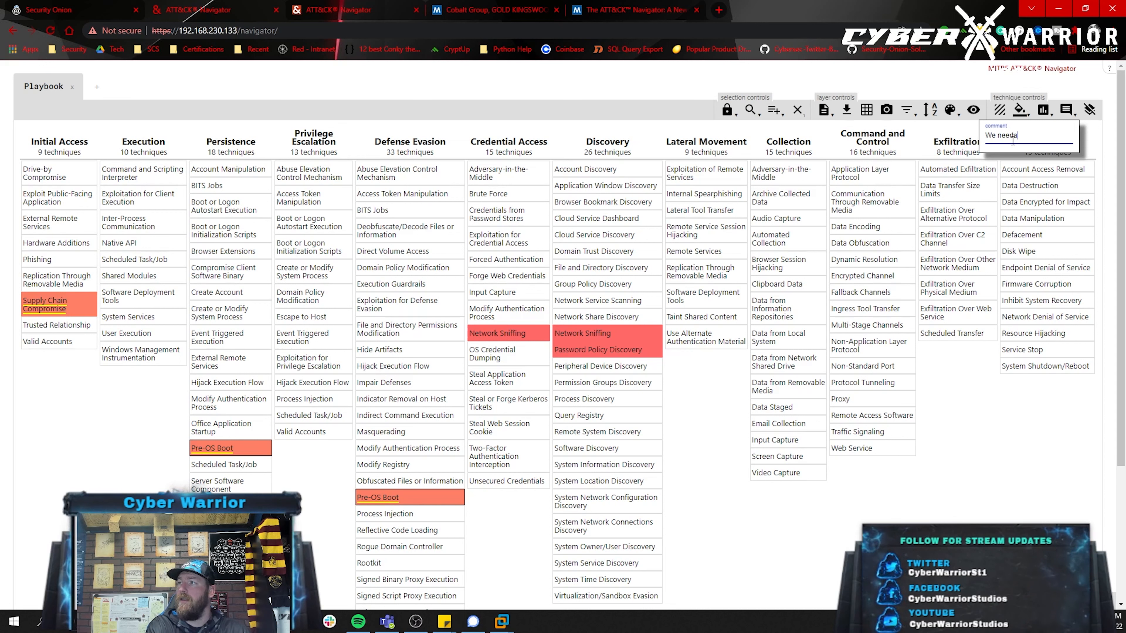
type(" way to ")
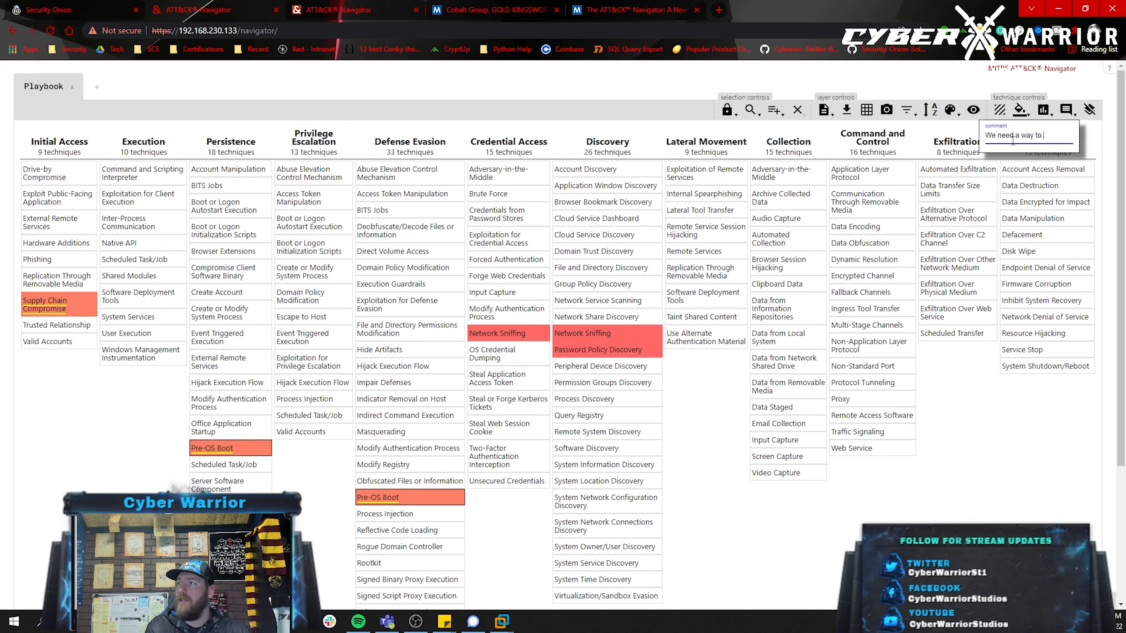
type("mitigate")
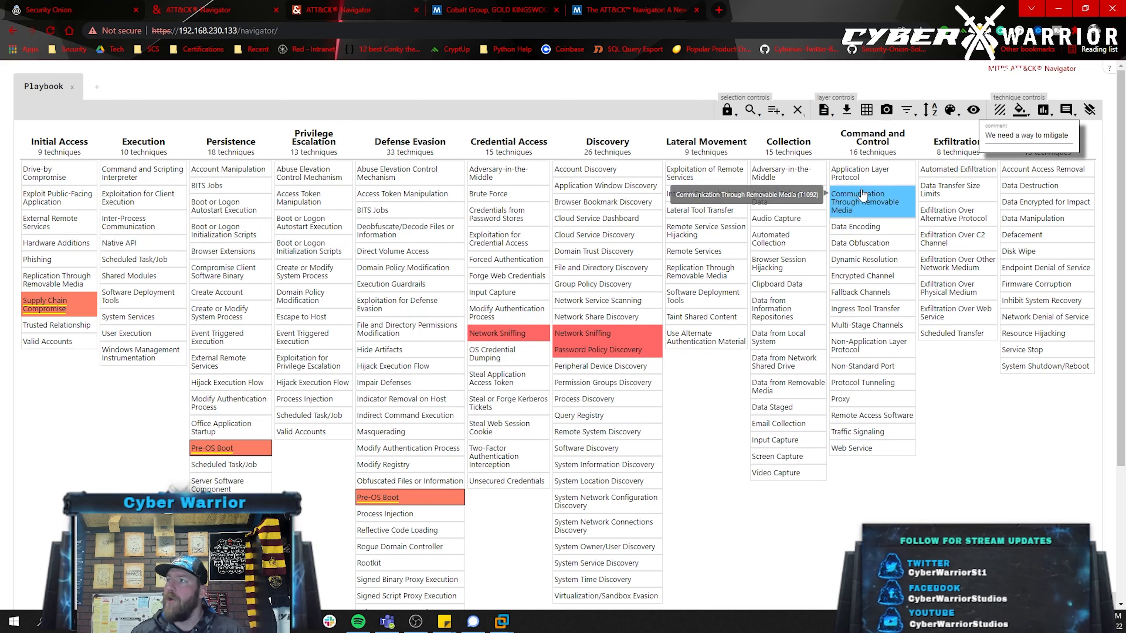
- Change the first, low-value color of the layer's scoring gradient to bright green #3eff00
left_click(951, 111)
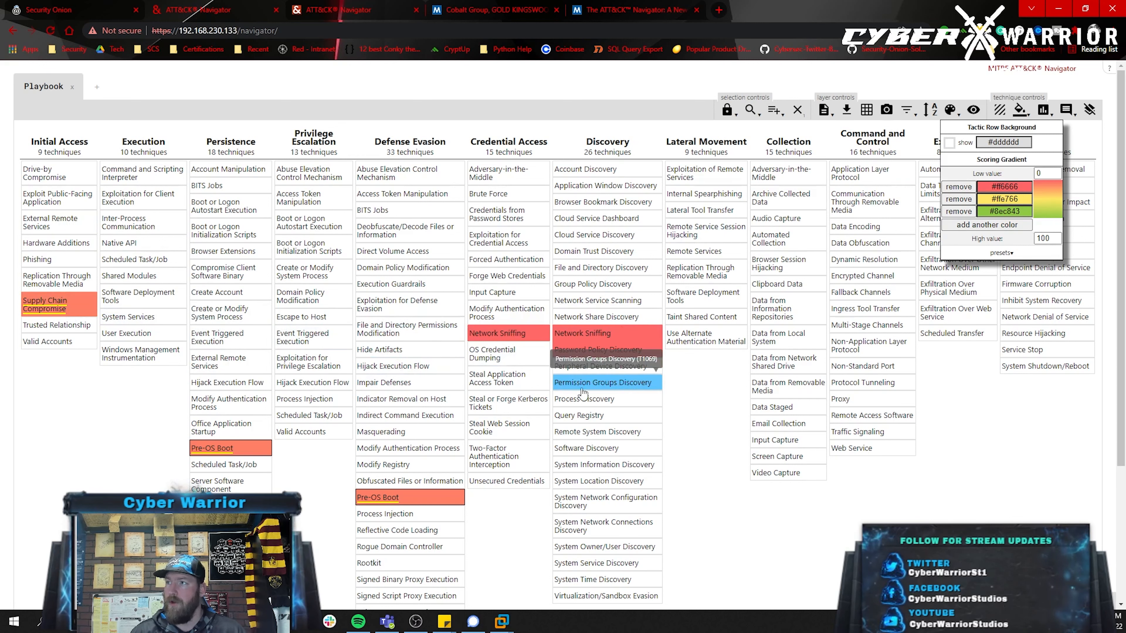
double_click(1039, 173)
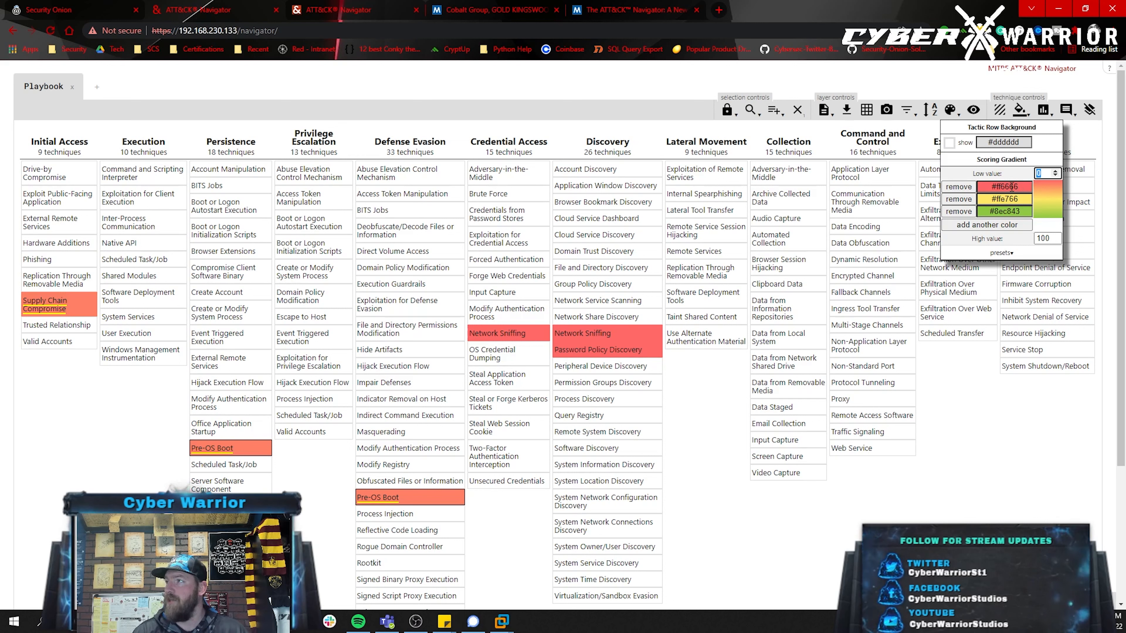
left_click(1020, 186)
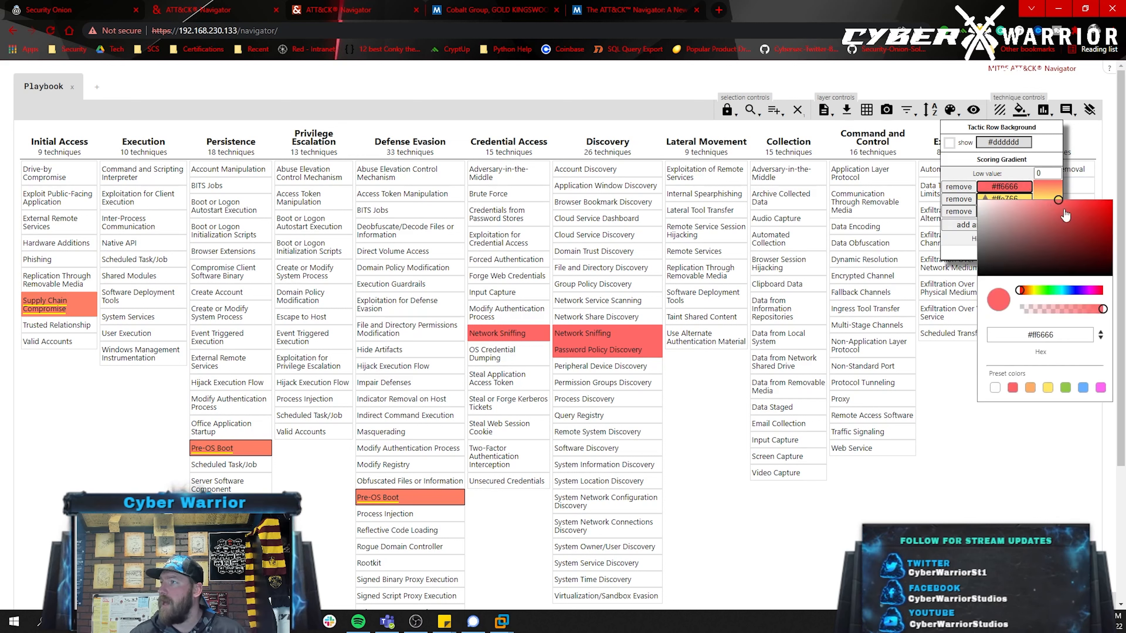
left_click(1045, 291)
left_click_drag(1064, 199, 1115, 204)
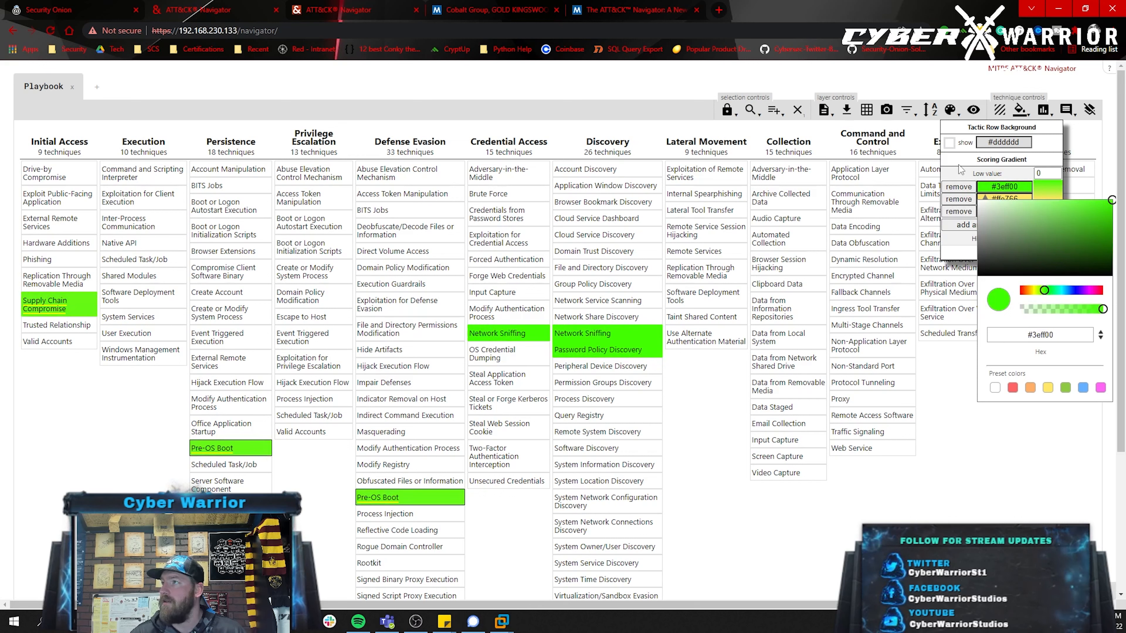
left_click(960, 256)
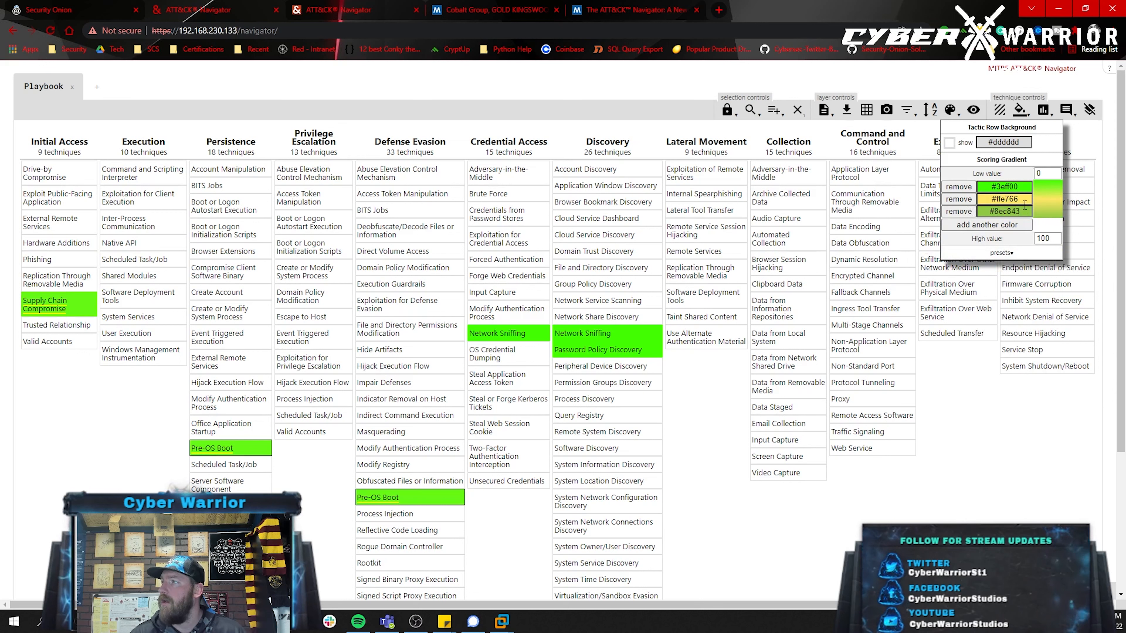
- Change the middle color of the scoring gradient to red #fd0e0e
left_click(1025, 203)
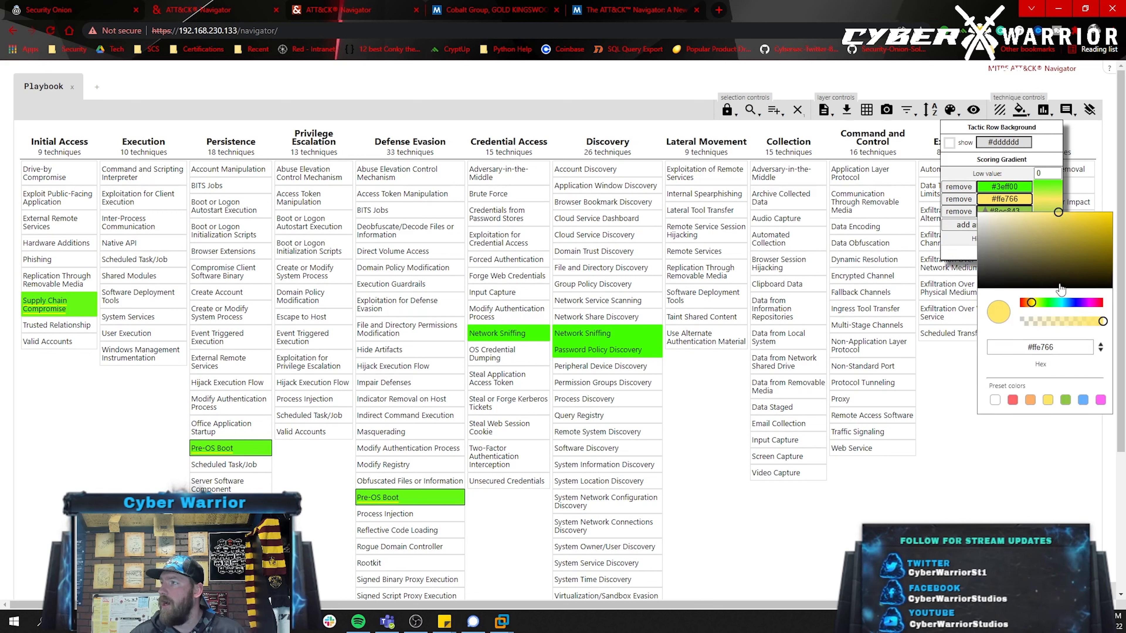
left_click_drag(1033, 306, 1020, 303)
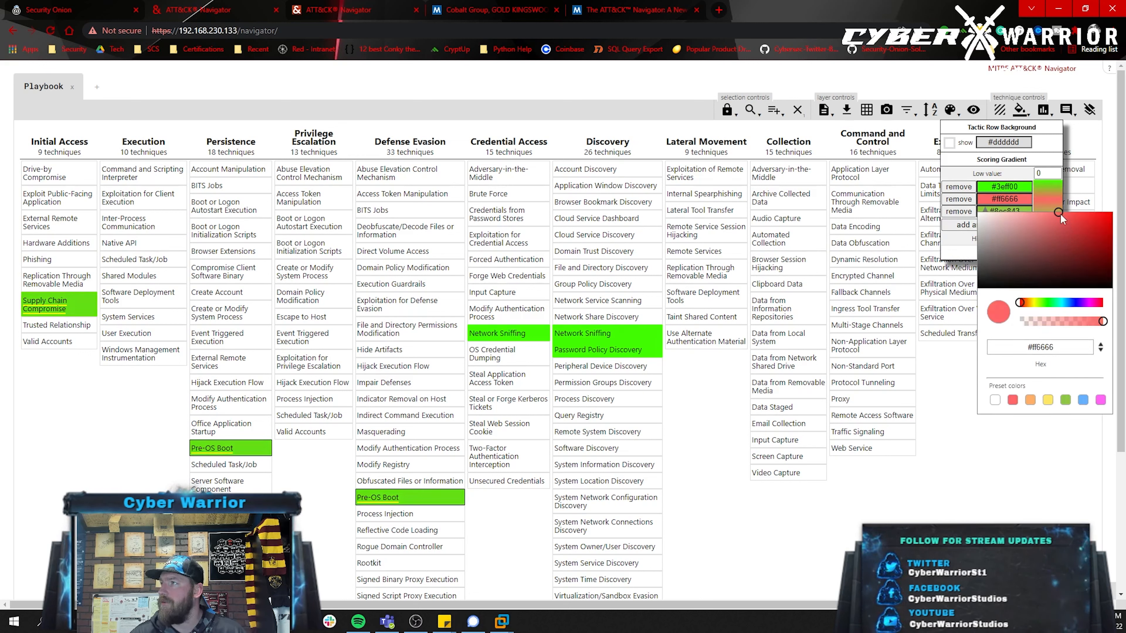
left_click_drag(1061, 215, 1105, 214)
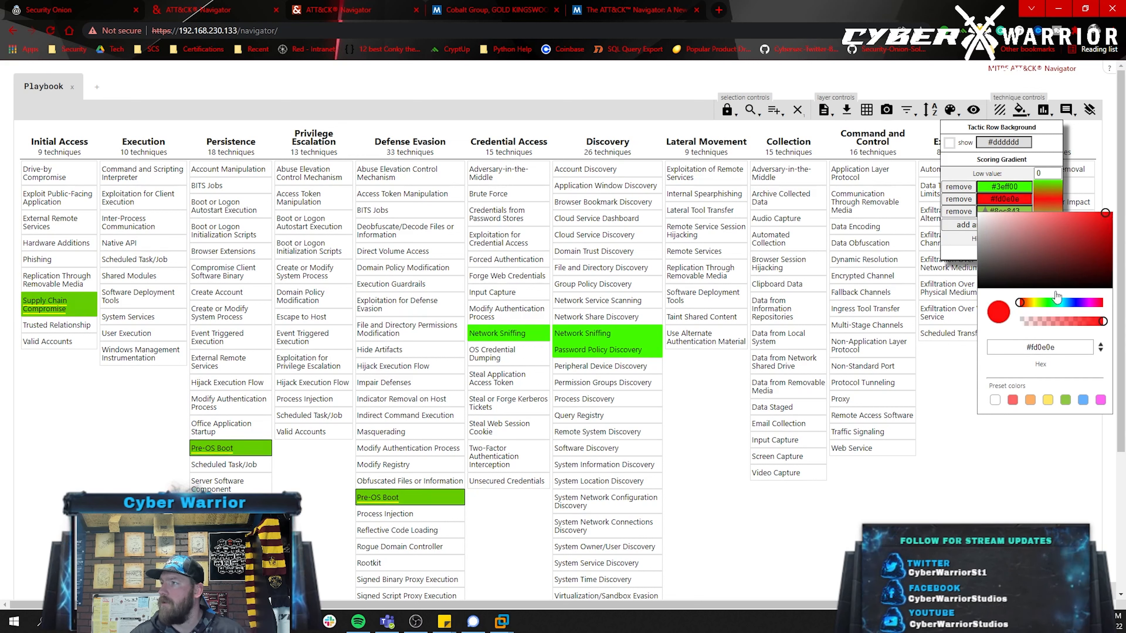
- Change the scoring gradient's middle color to yellow #f4fd0e and its third, high-end color to red #ff0000
left_click(1035, 304)
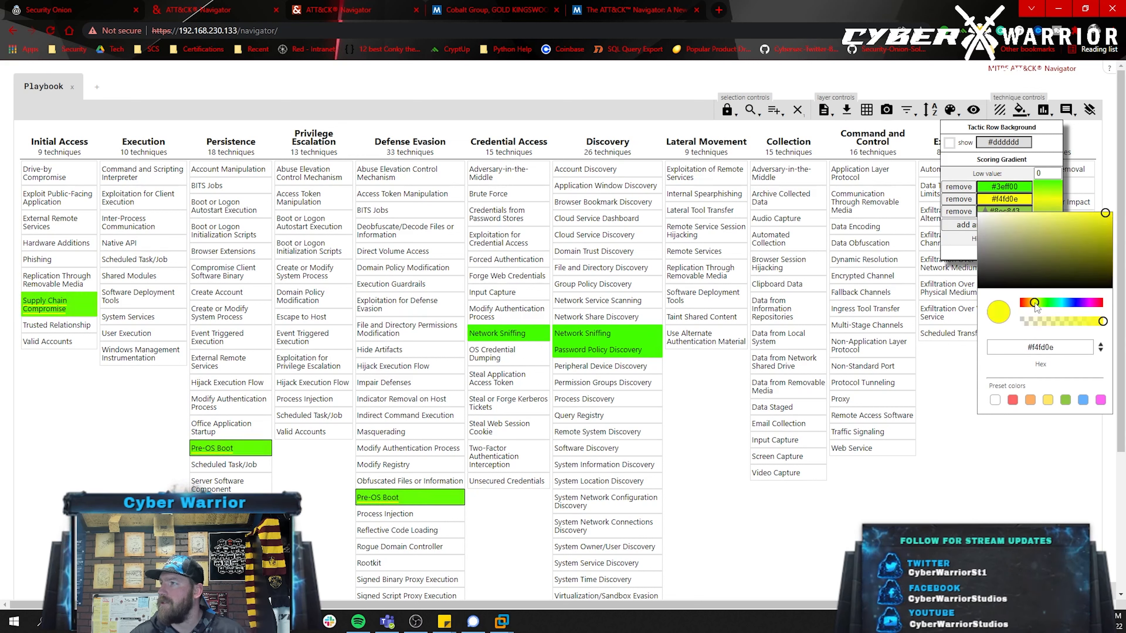
left_click(1010, 212)
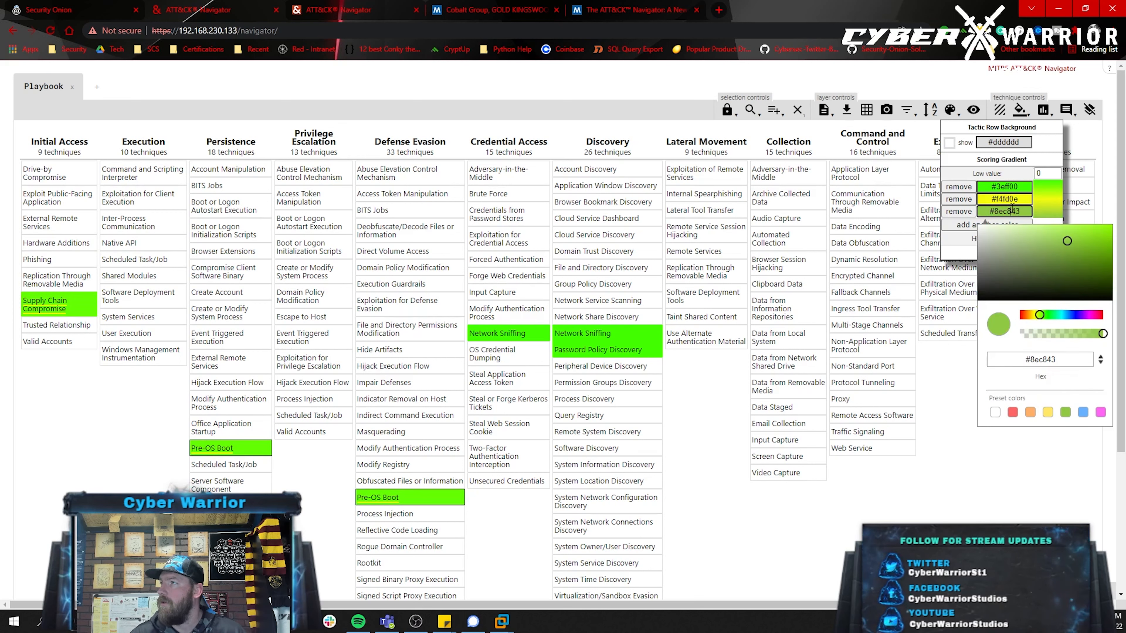
left_click(1021, 315)
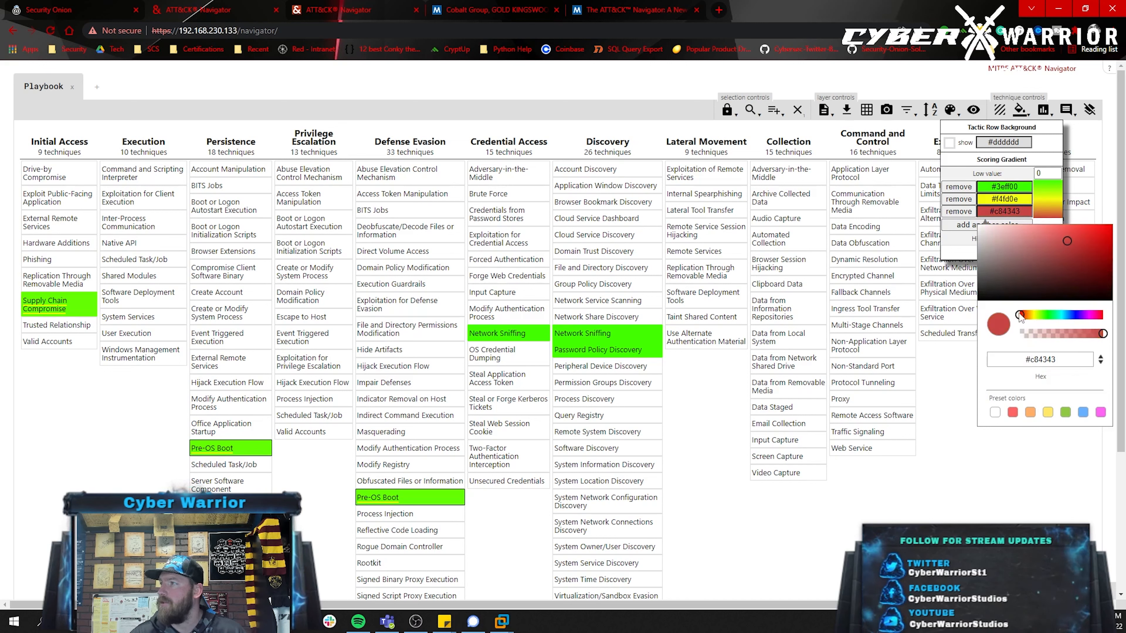
left_click_drag(1068, 241, 1113, 224)
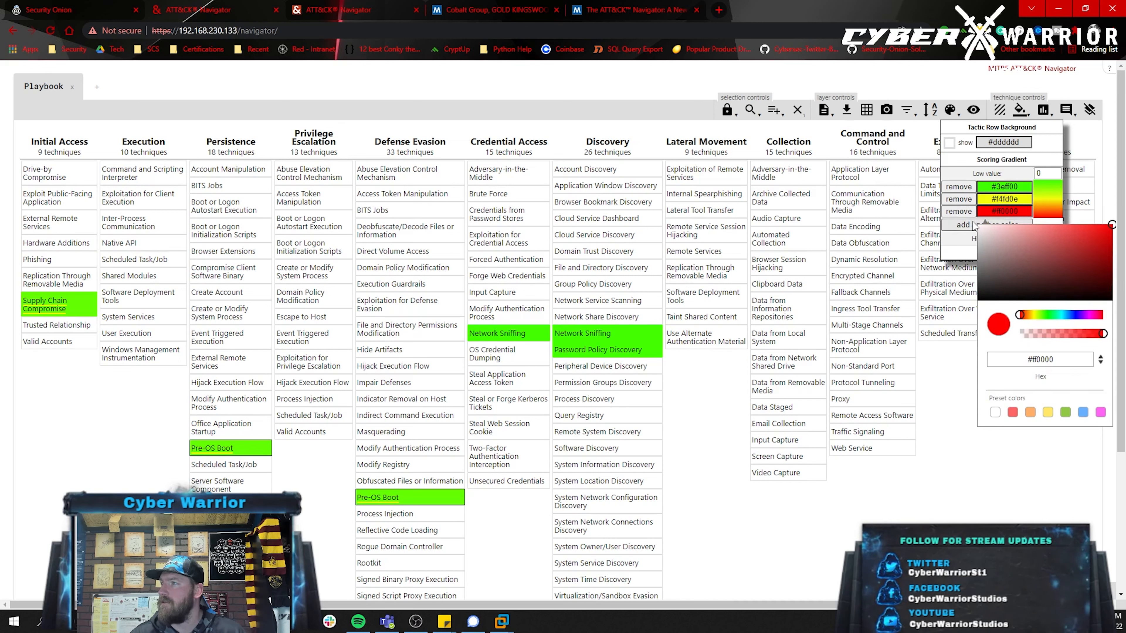
- Set the high value of the layer's scoring gradient to 10
left_click(1054, 222)
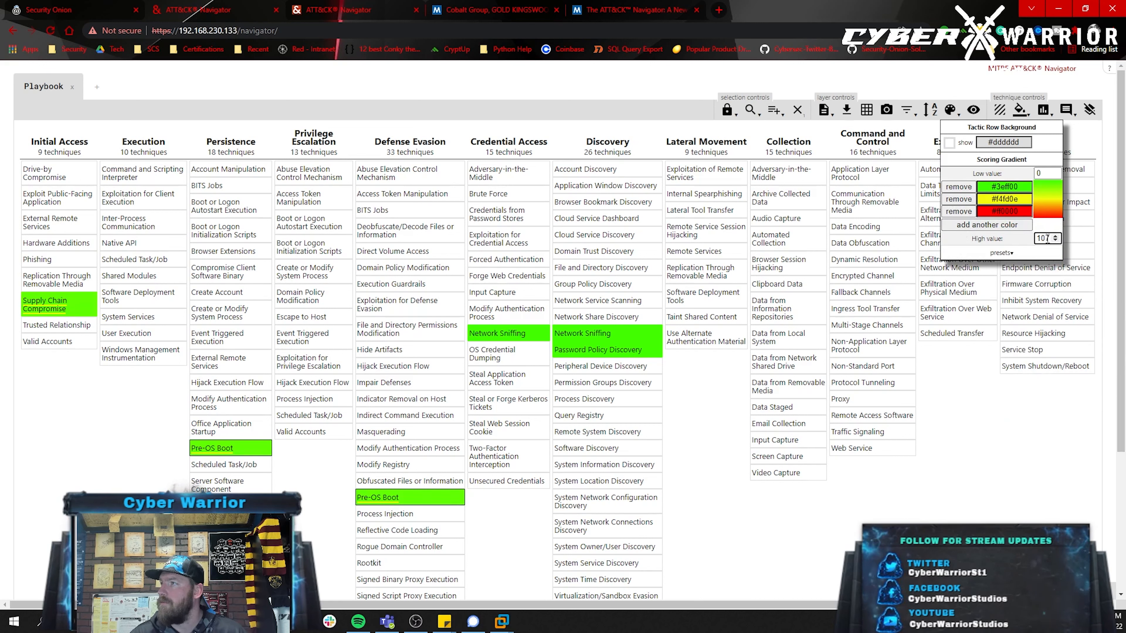
key("BackSpace")
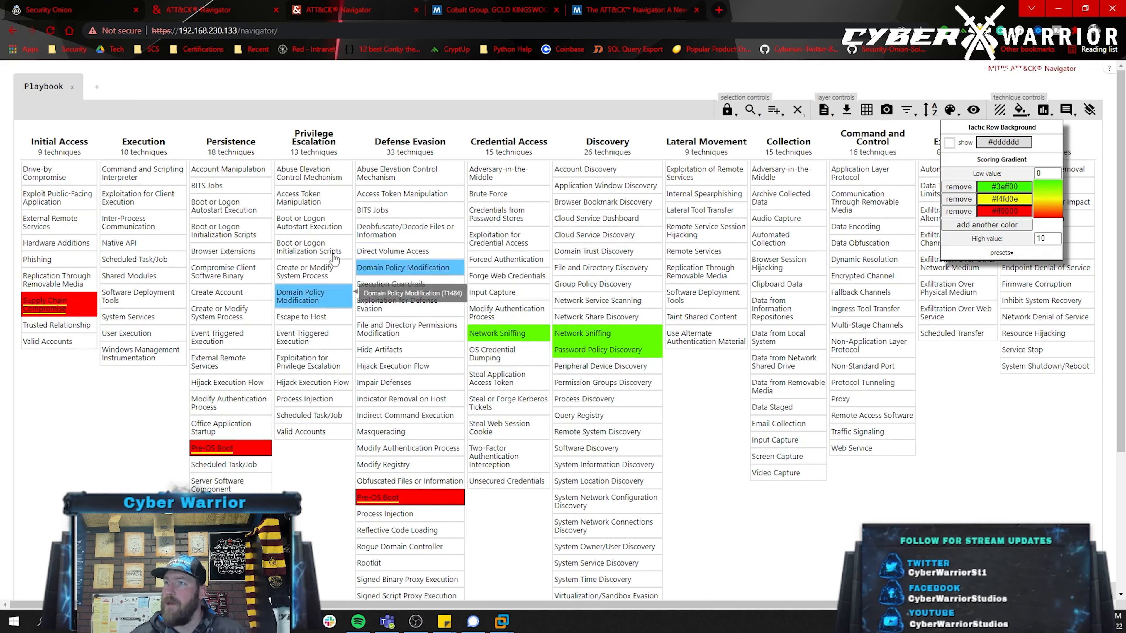
- Give the Screen Capture technique under Collection a score of 5
scroll(606, 535, "down", 3)
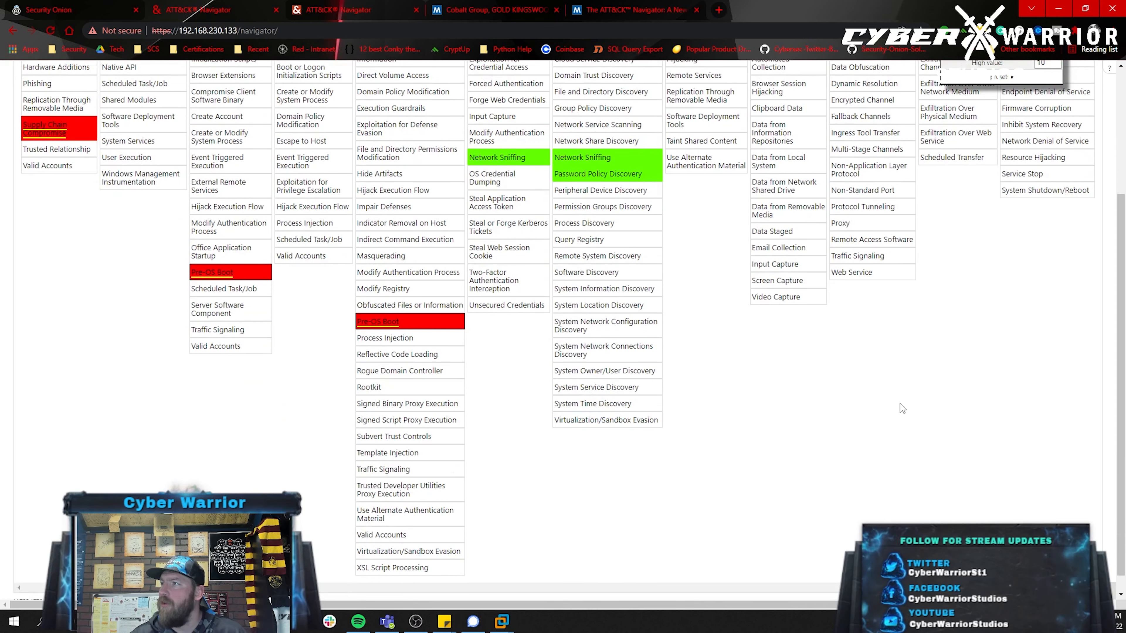
scroll(900, 403, "up", 3)
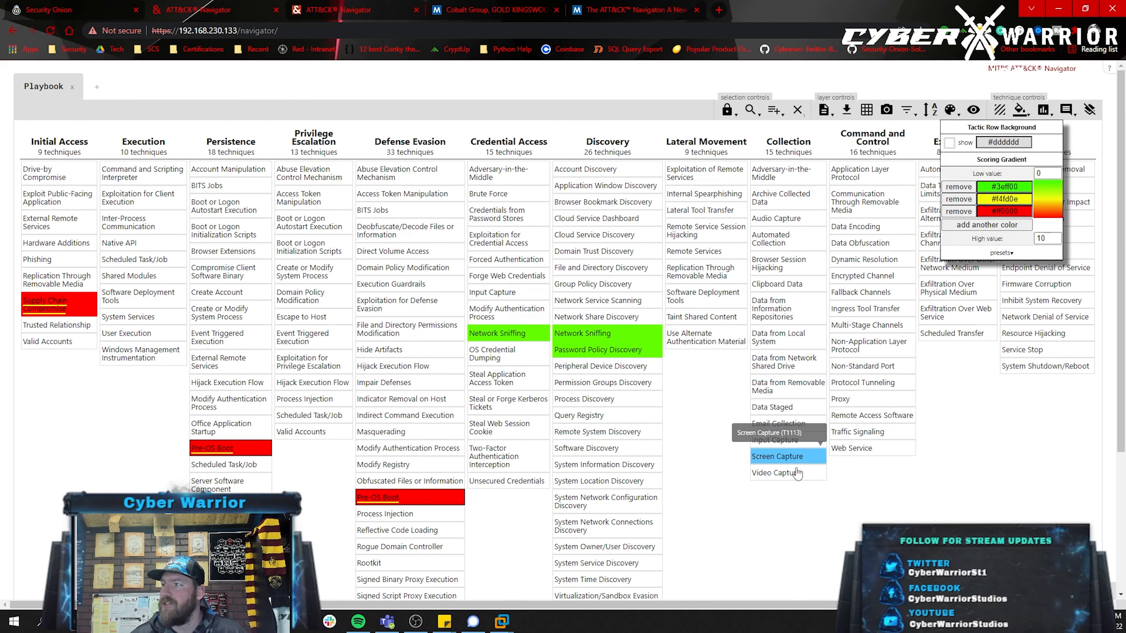
left_click(783, 457)
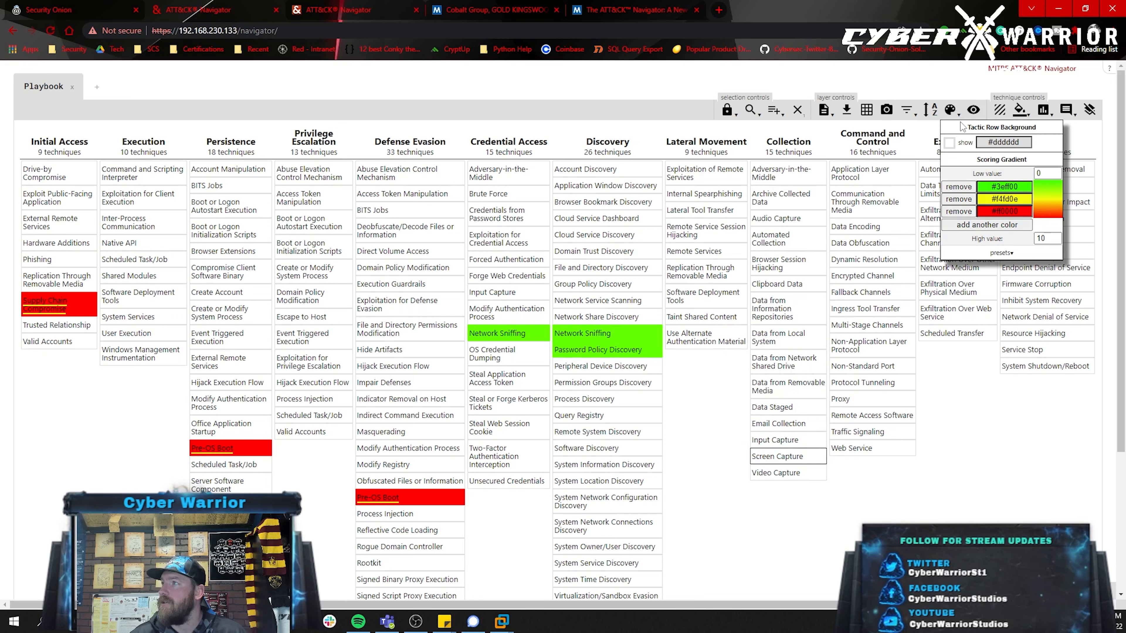
left_click(1066, 110)
left_click(1051, 110)
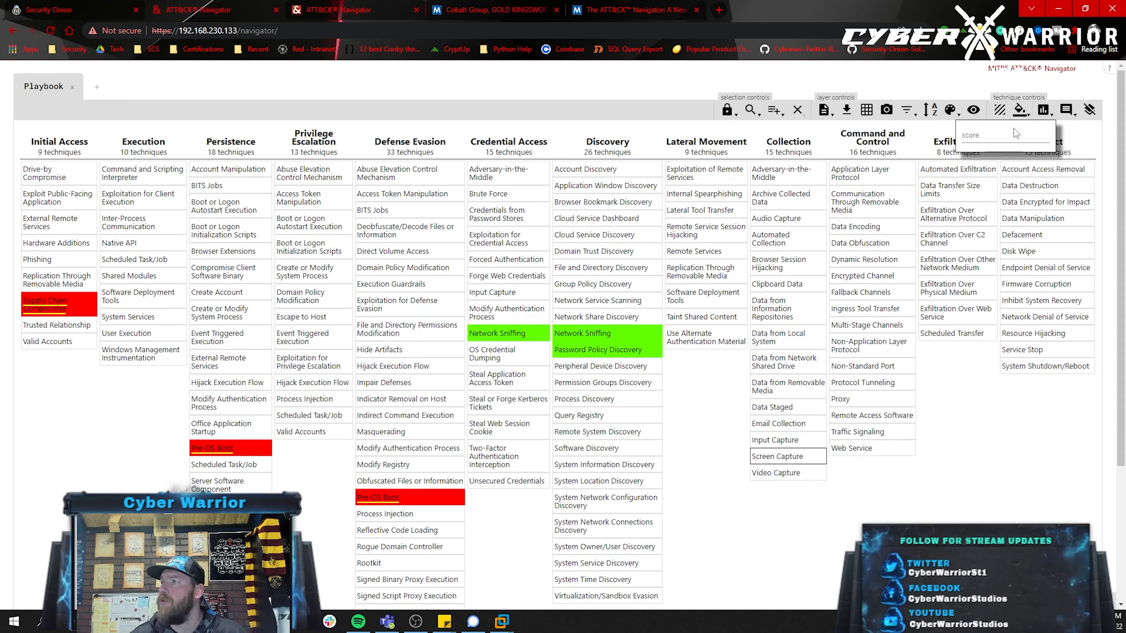
type("5")
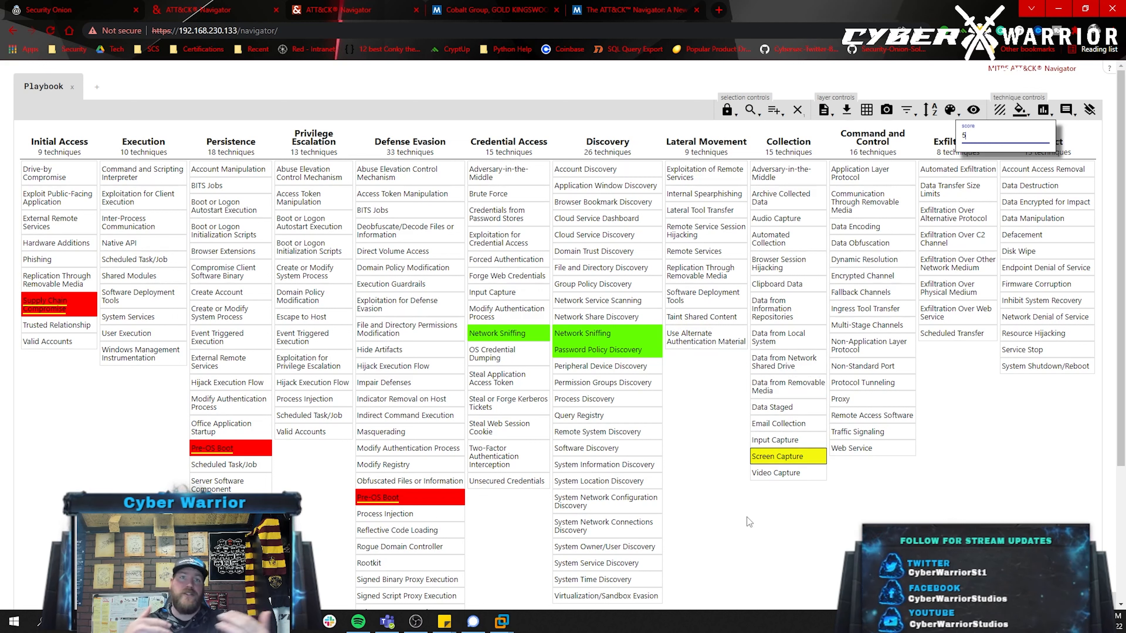
- Try a score of 7 on the Screen Capture technique and set it back to 5
key("BackSpace")
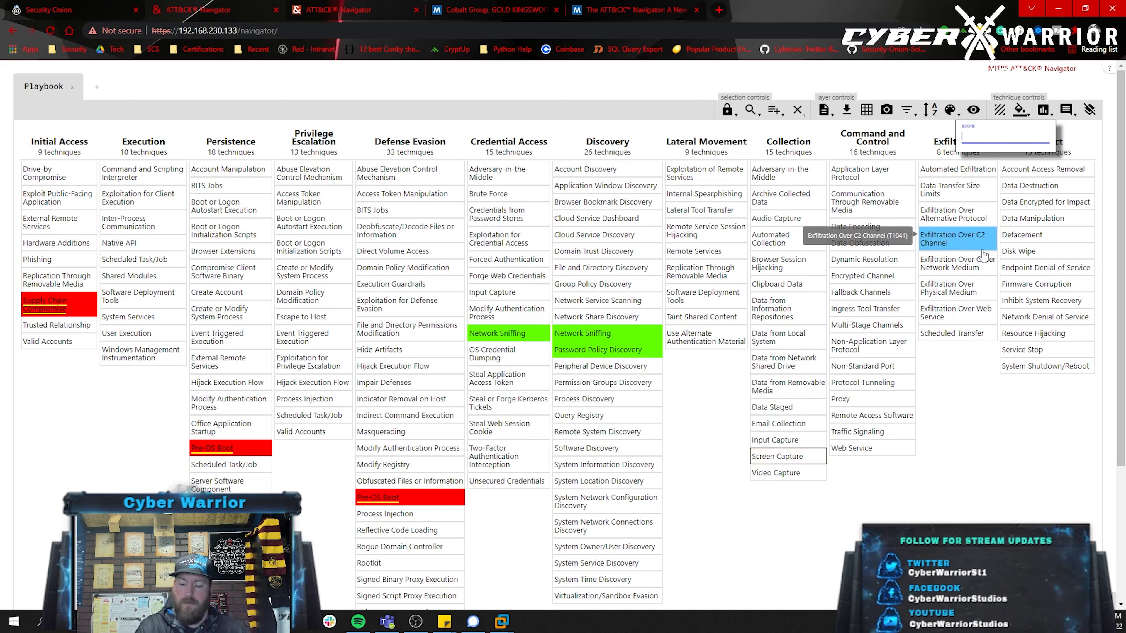
type("7")
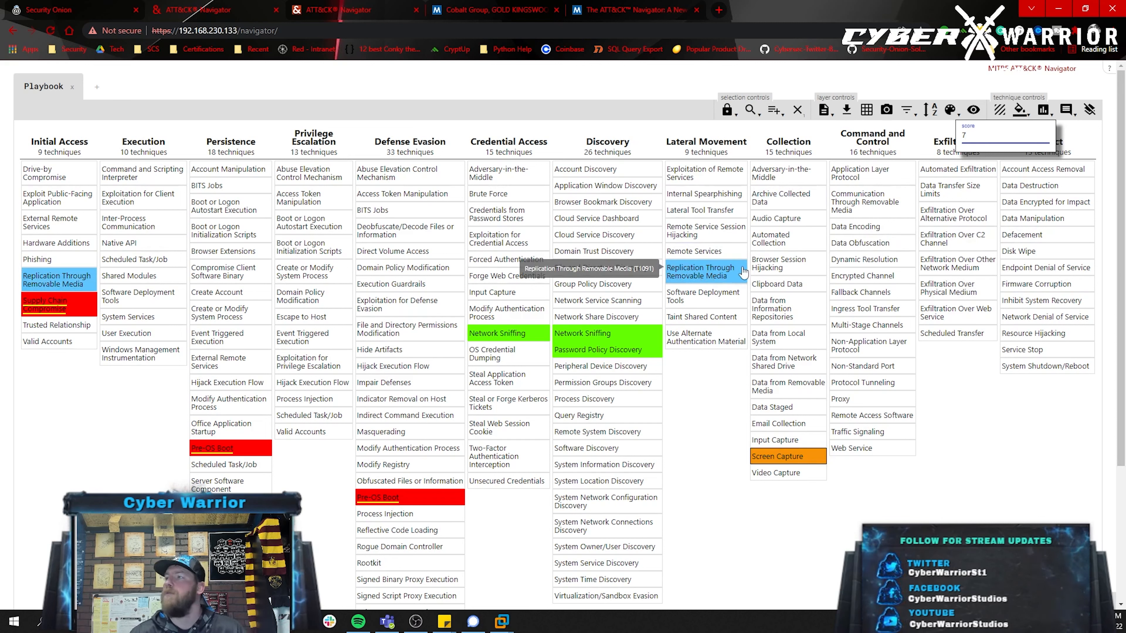
key("BackSpace")
type("5")
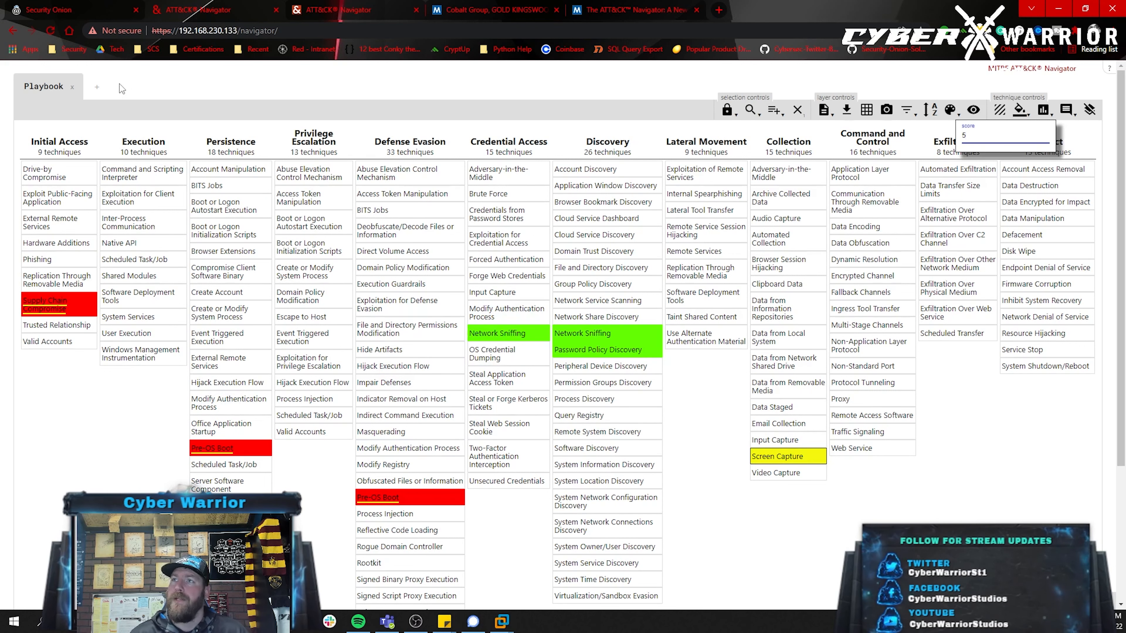
- Create a new empty layer alongside Playbook and name it HALFNIUM
left_click(96, 87)
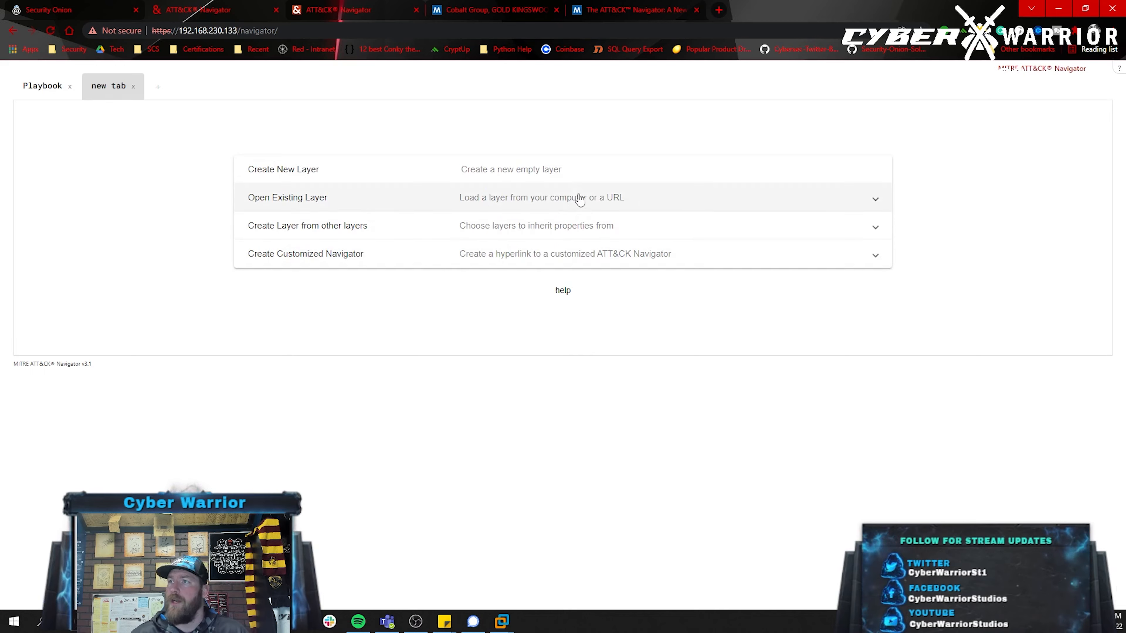
left_click(569, 168)
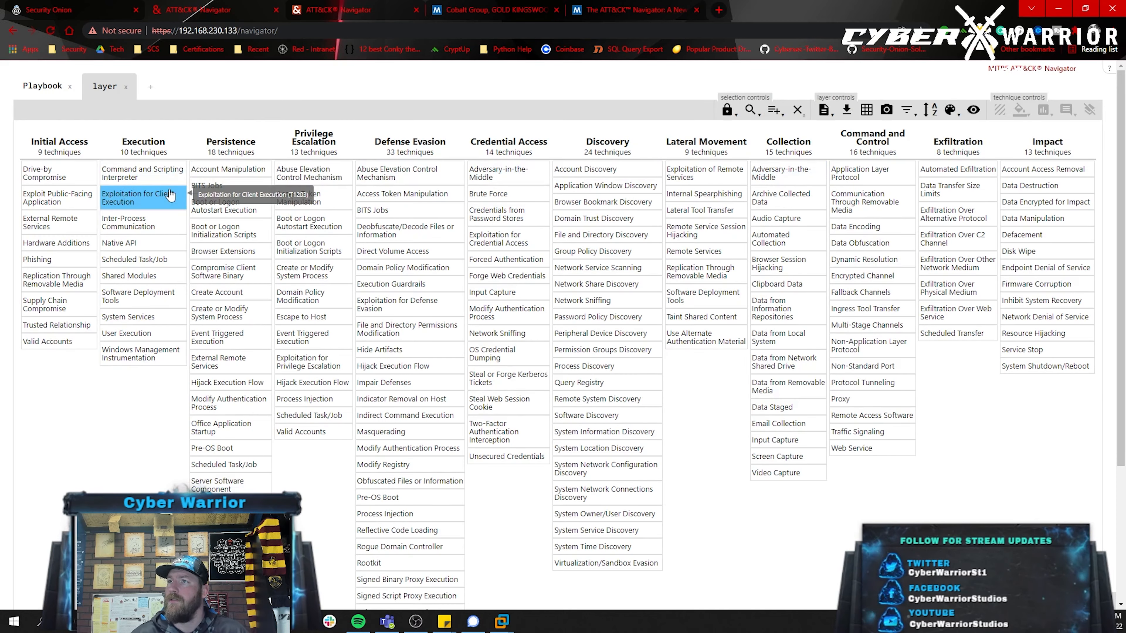
double_click(106, 86)
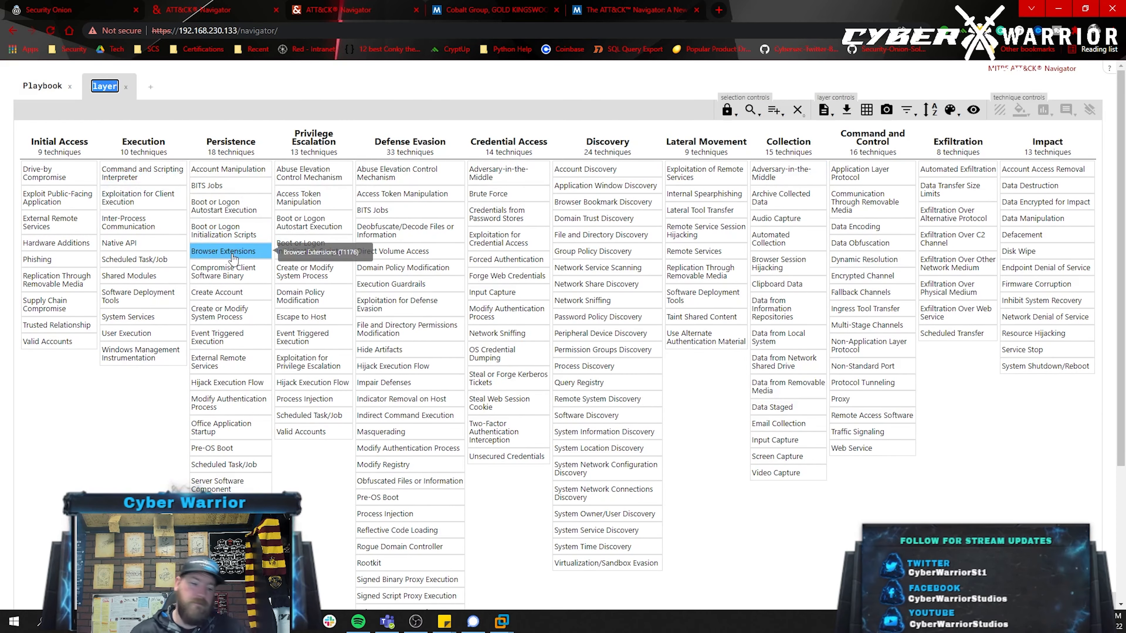
type("HAF")
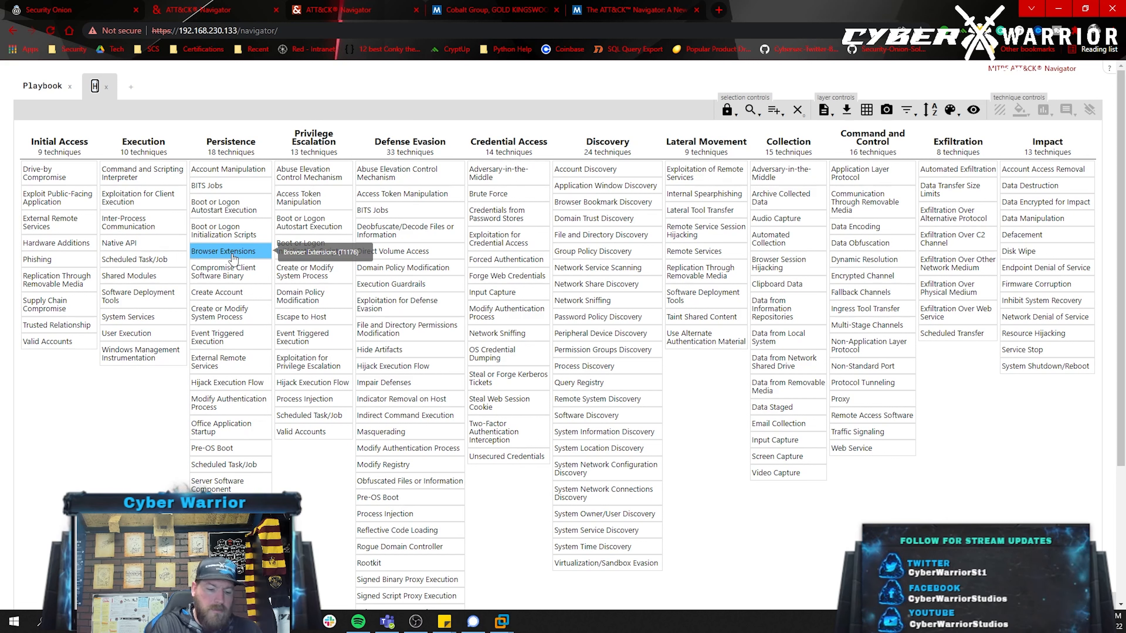
key("BackSpace")
type("LFNIUM")
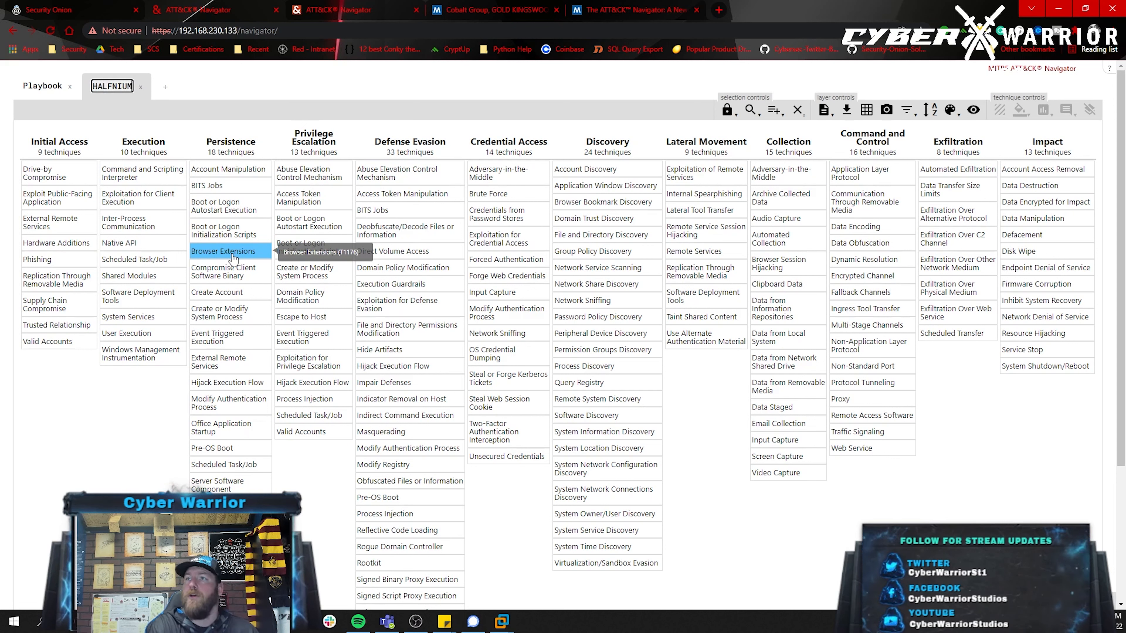
left_click(102, 454)
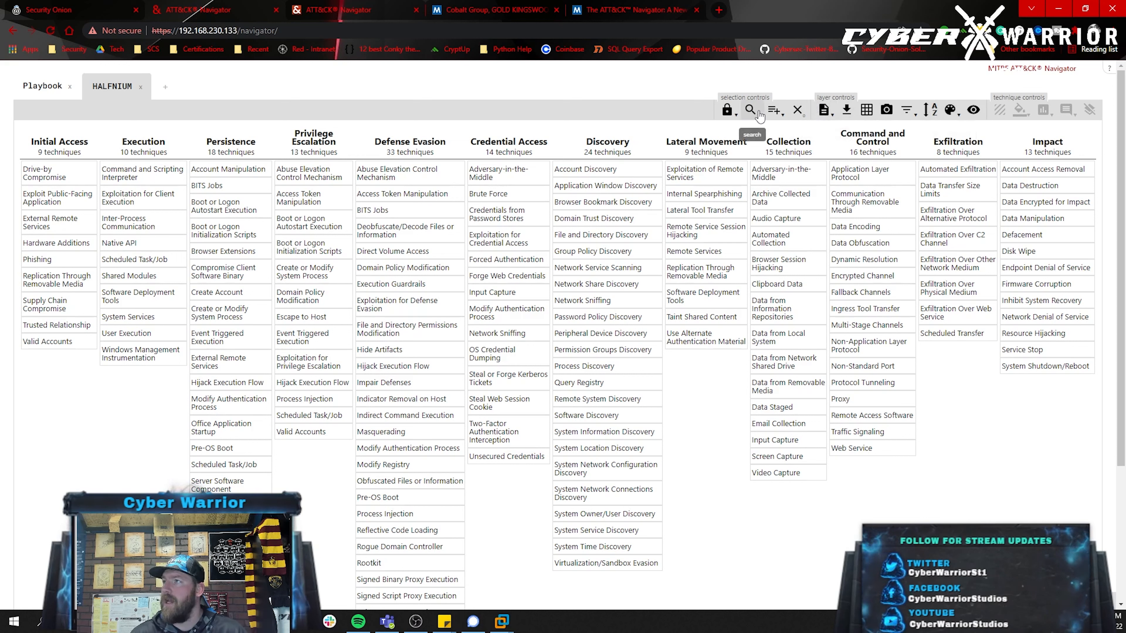
left_click(750, 110)
left_click(750, 110)
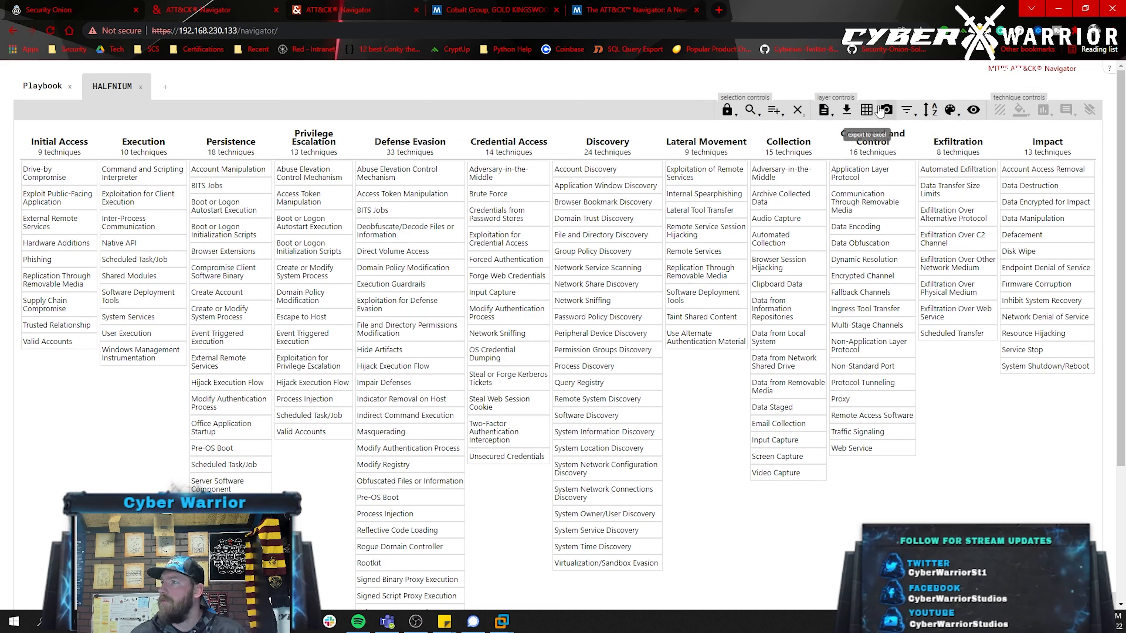
left_click(908, 110)
left_click(908, 110)
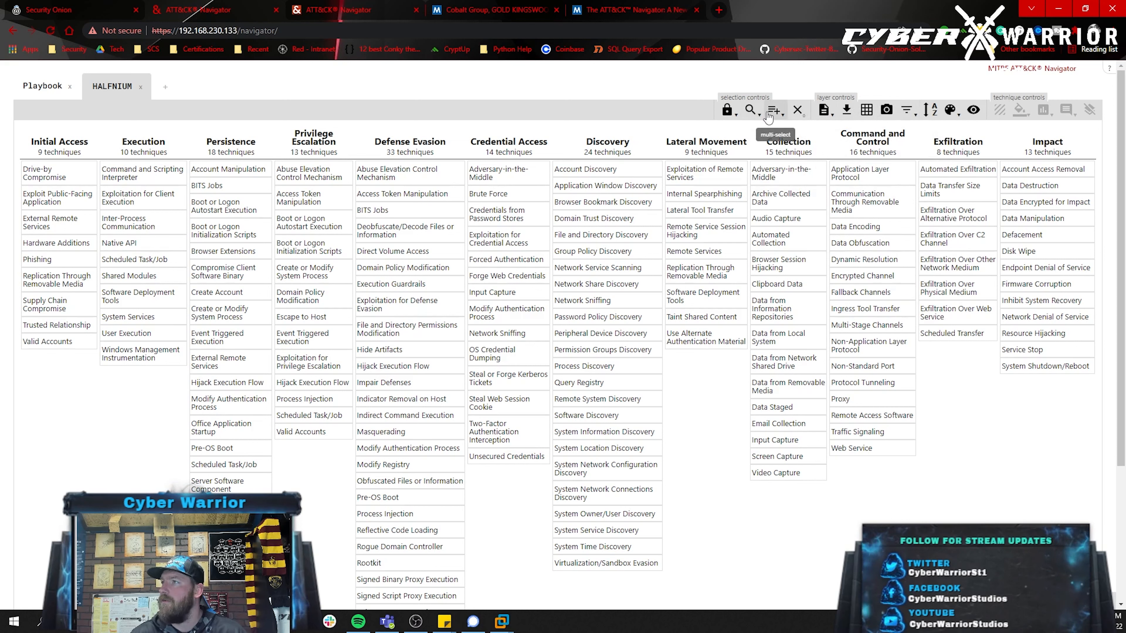
- Select all techniques of the HAFNIUM threat group in the HALFNIUM layer and give them a score of 8
left_click(750, 110)
scroll(814, 171, "down", 15)
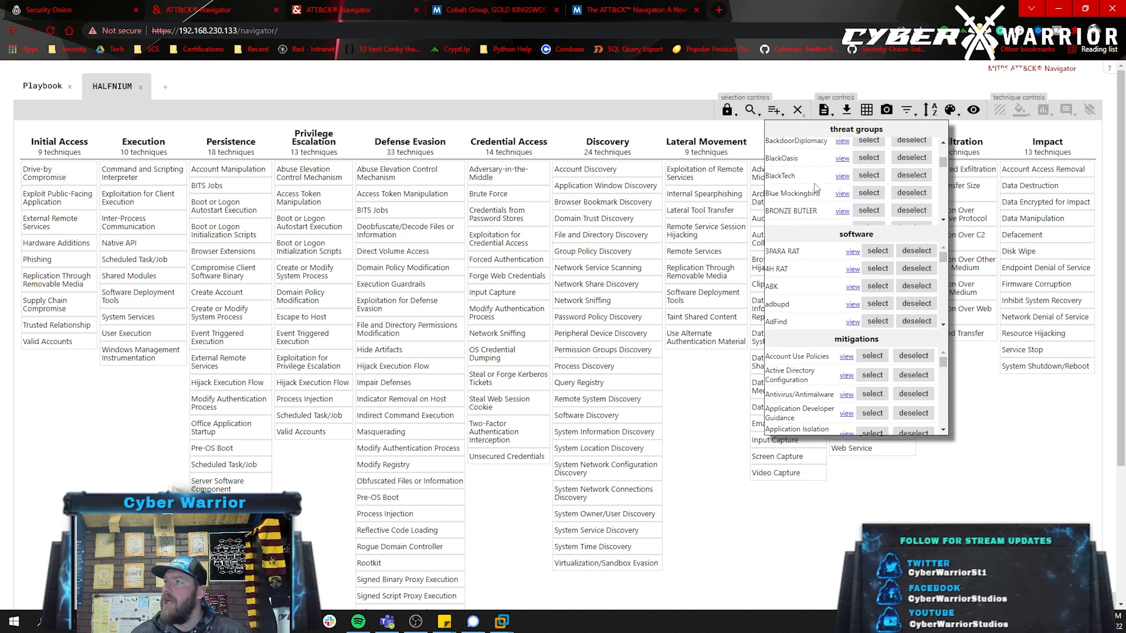
scroll(816, 169, "down", 4)
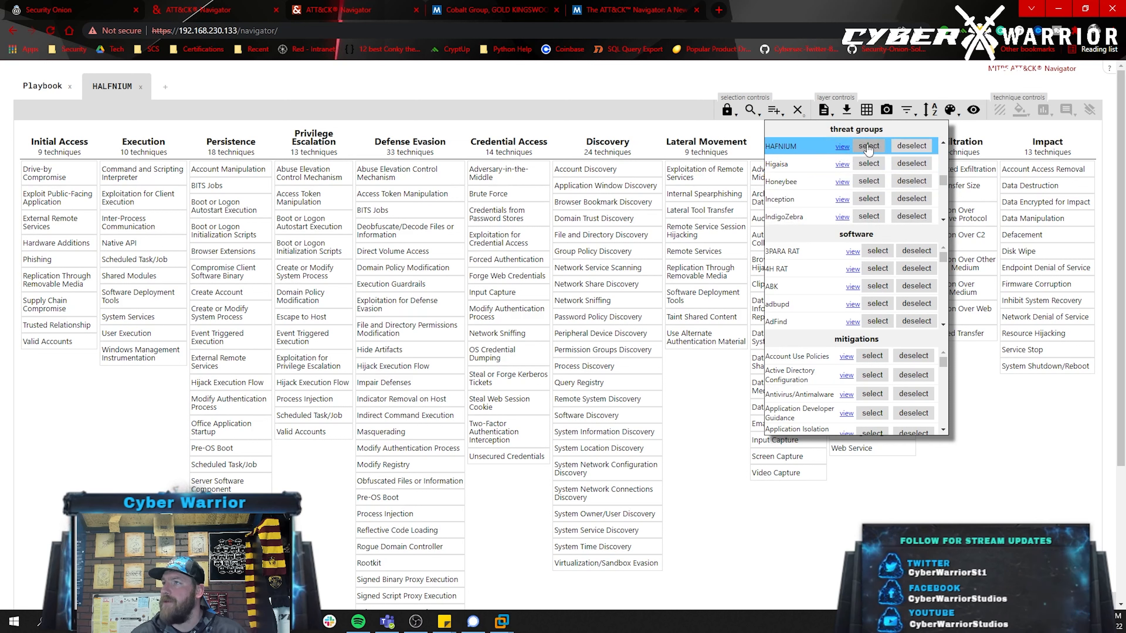
left_click(868, 148)
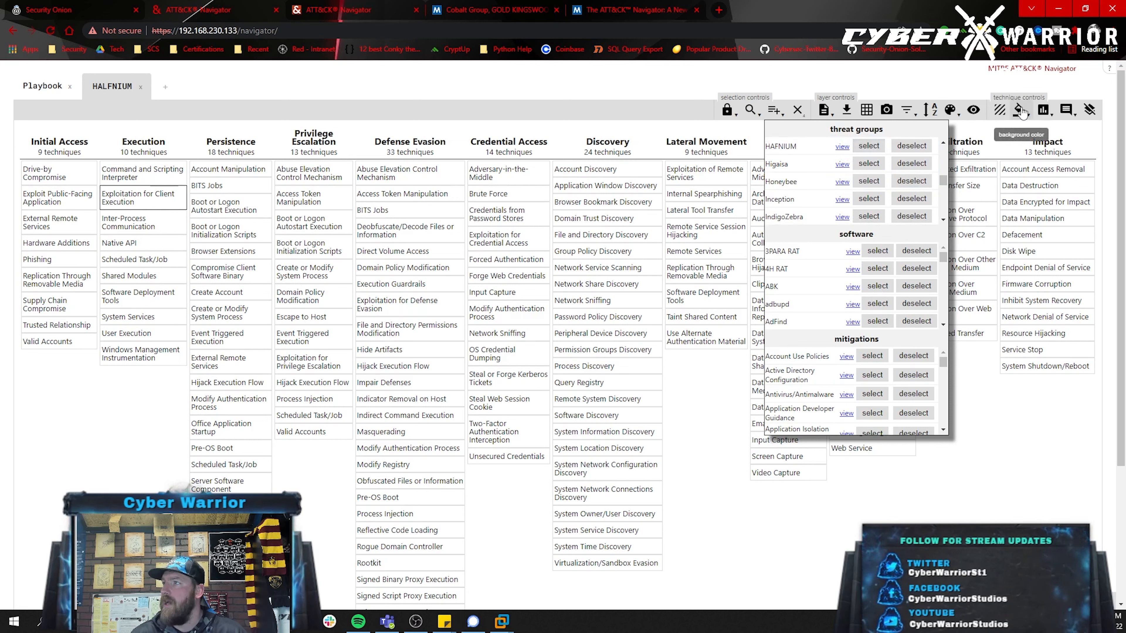
left_click(1046, 112)
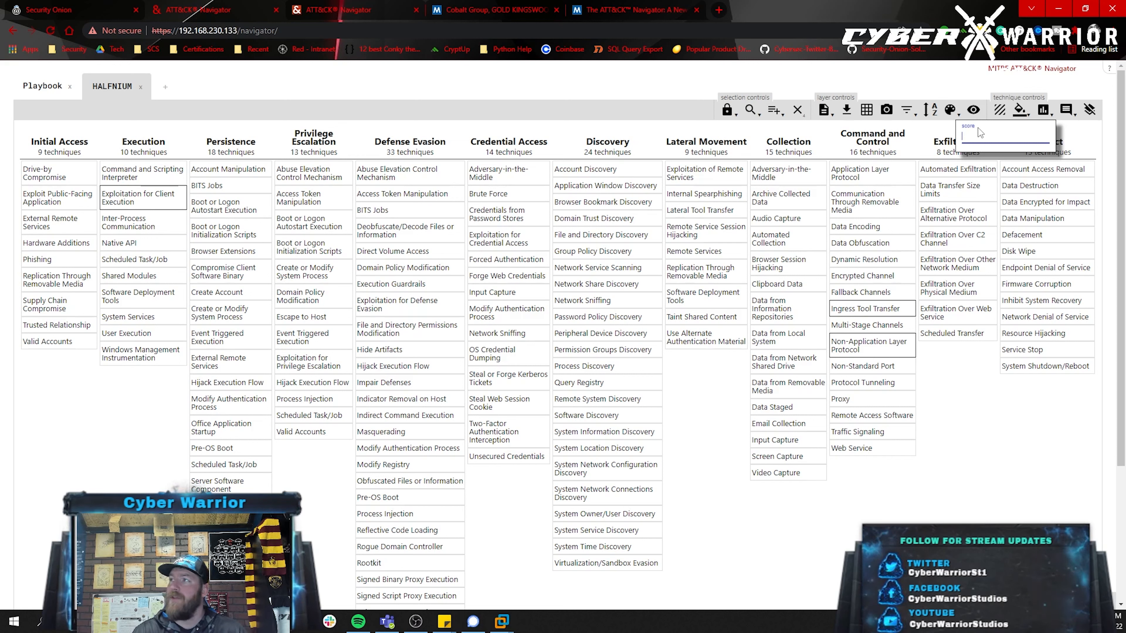
type("8")
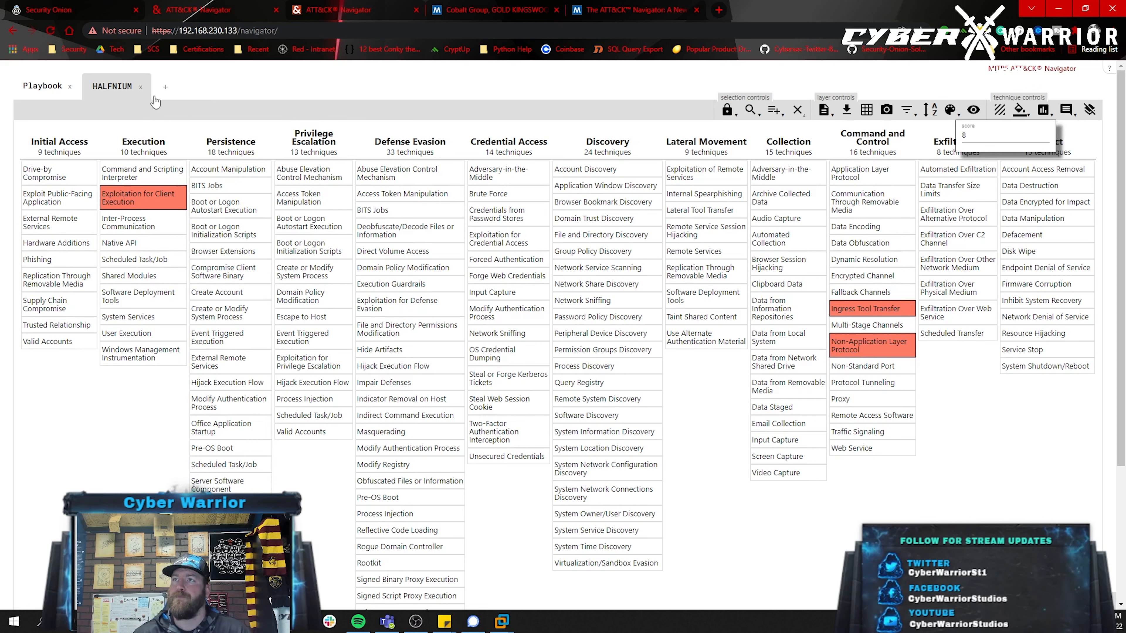
- Create another new empty layer after HALFNIUM and open its name for editing
left_click(167, 88)
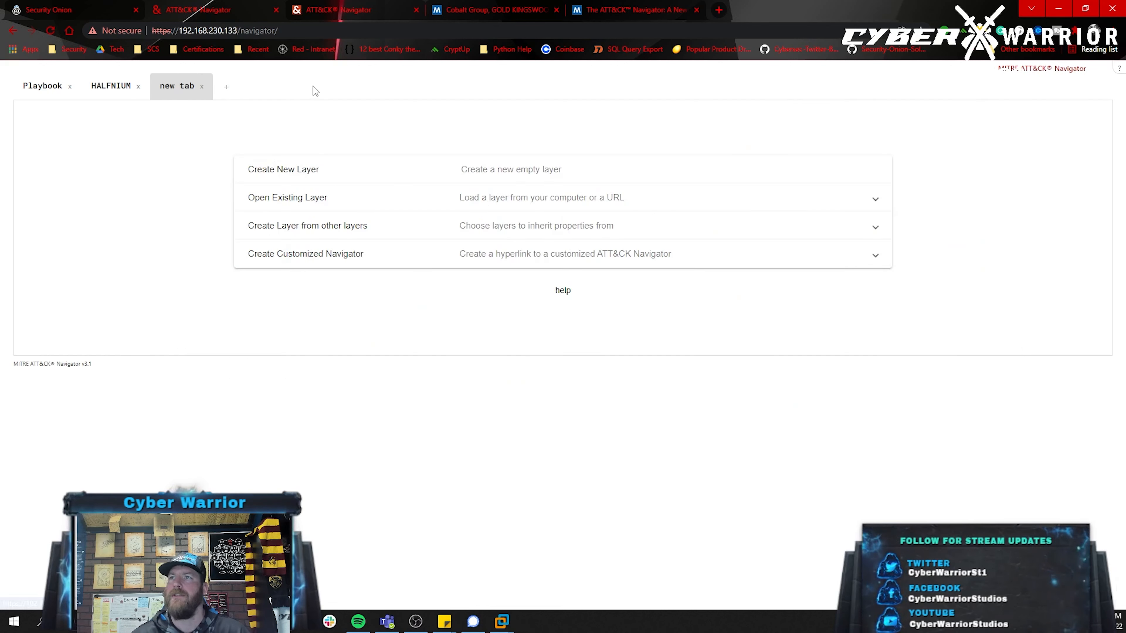
left_click(427, 168)
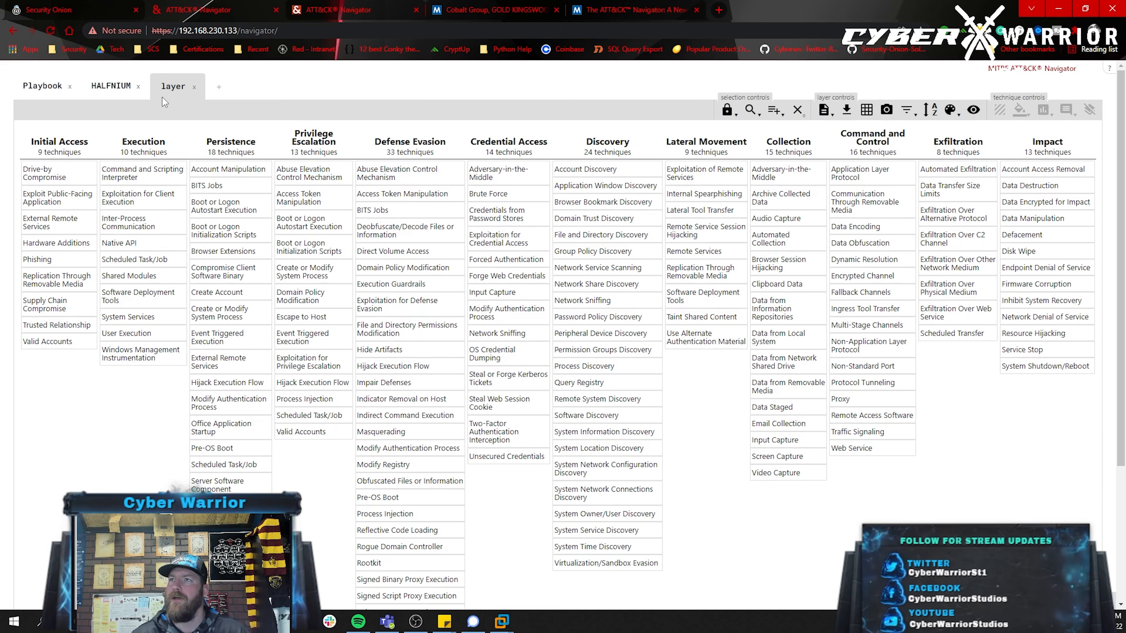
left_click(173, 84)
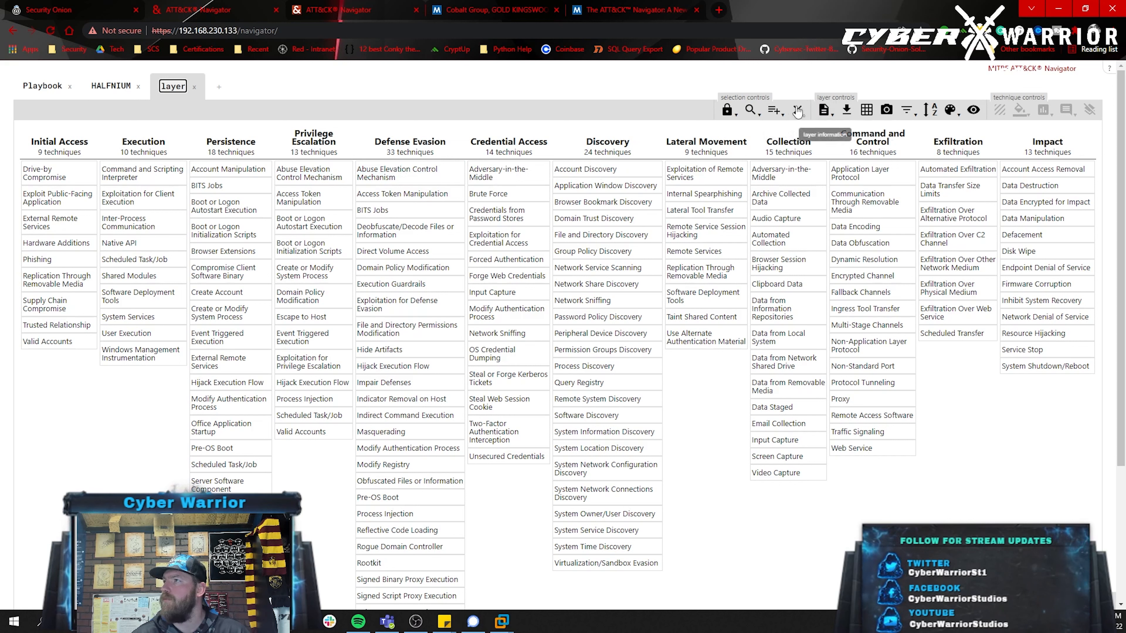
- Select all techniques of the Night Dragon threat group in the new layer and give them a score of 10
left_click(775, 113)
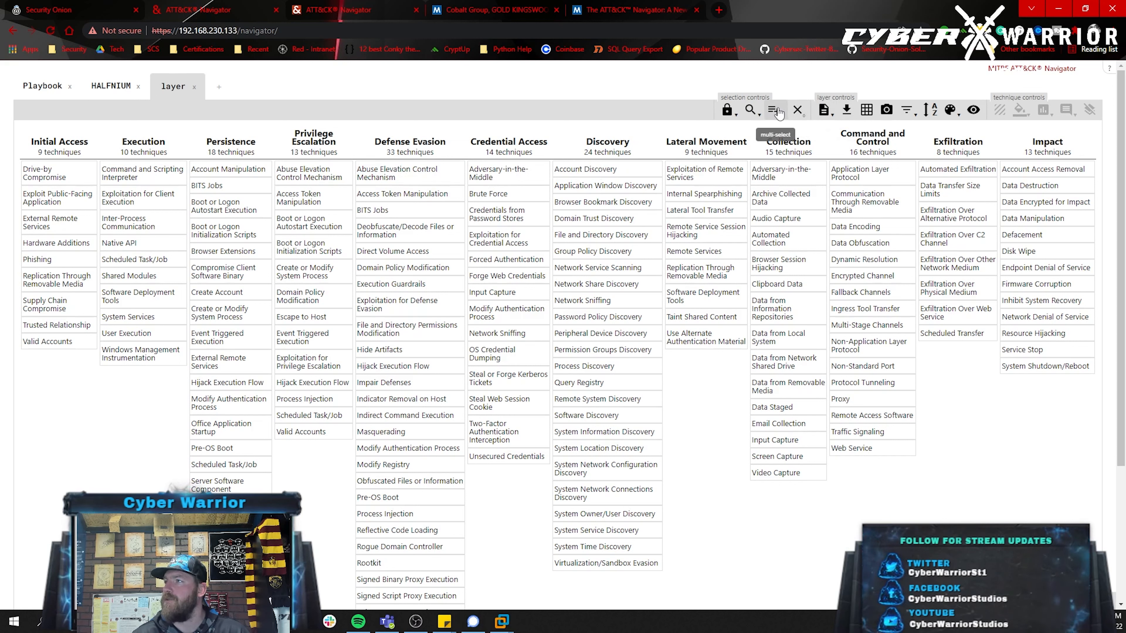
left_click(775, 113)
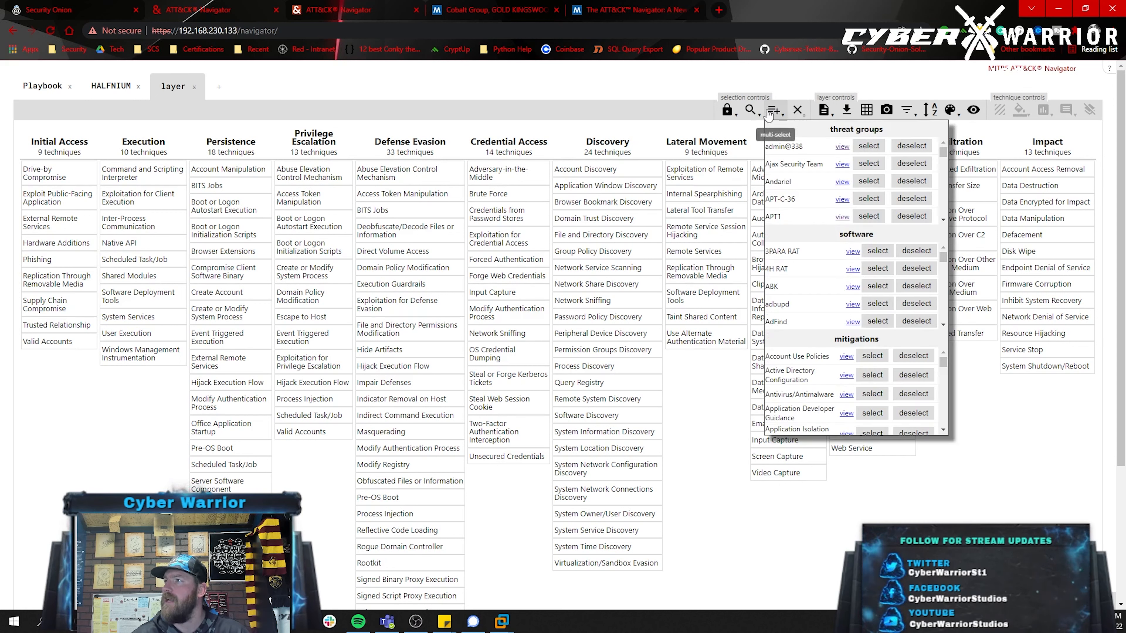
left_click(772, 113)
left_click(772, 113)
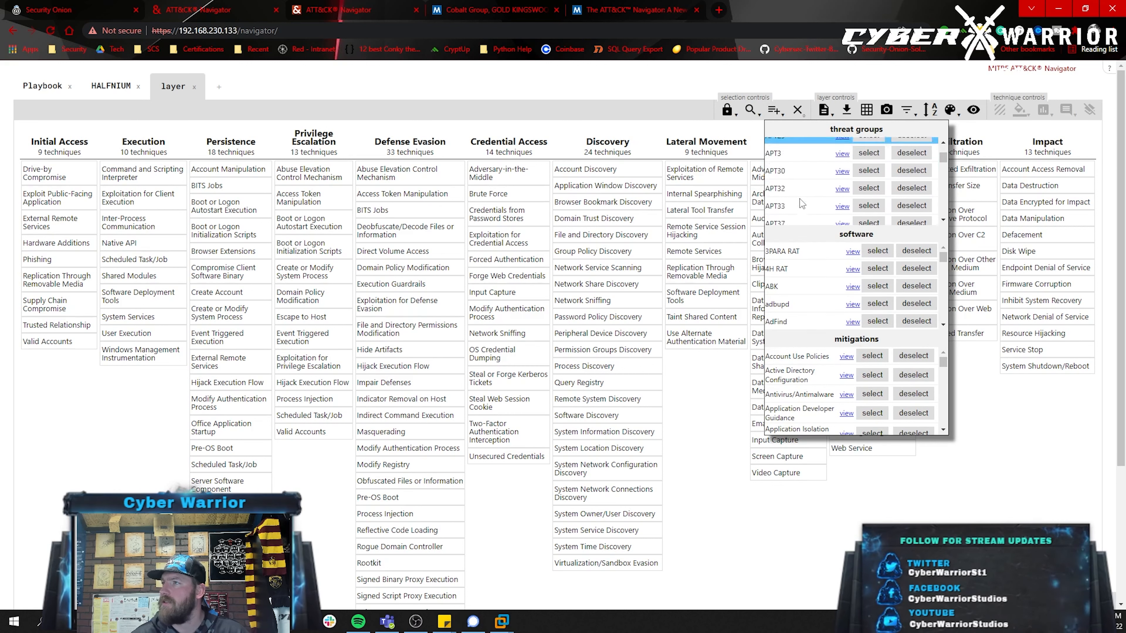
scroll(811, 196, "down", 5)
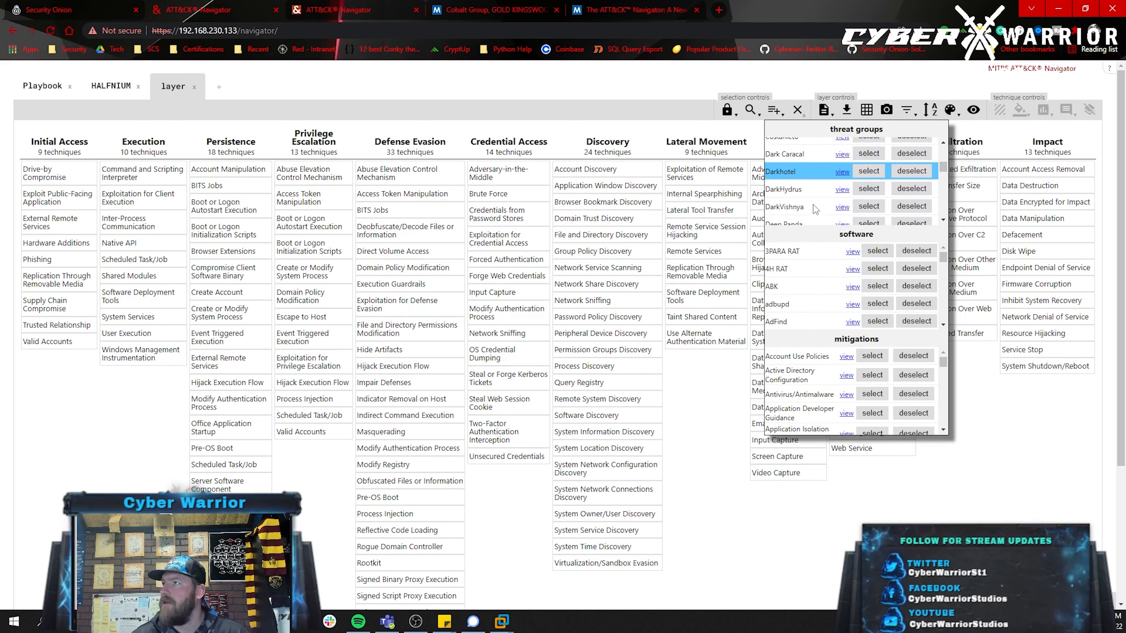
scroll(807, 178, "down", 6)
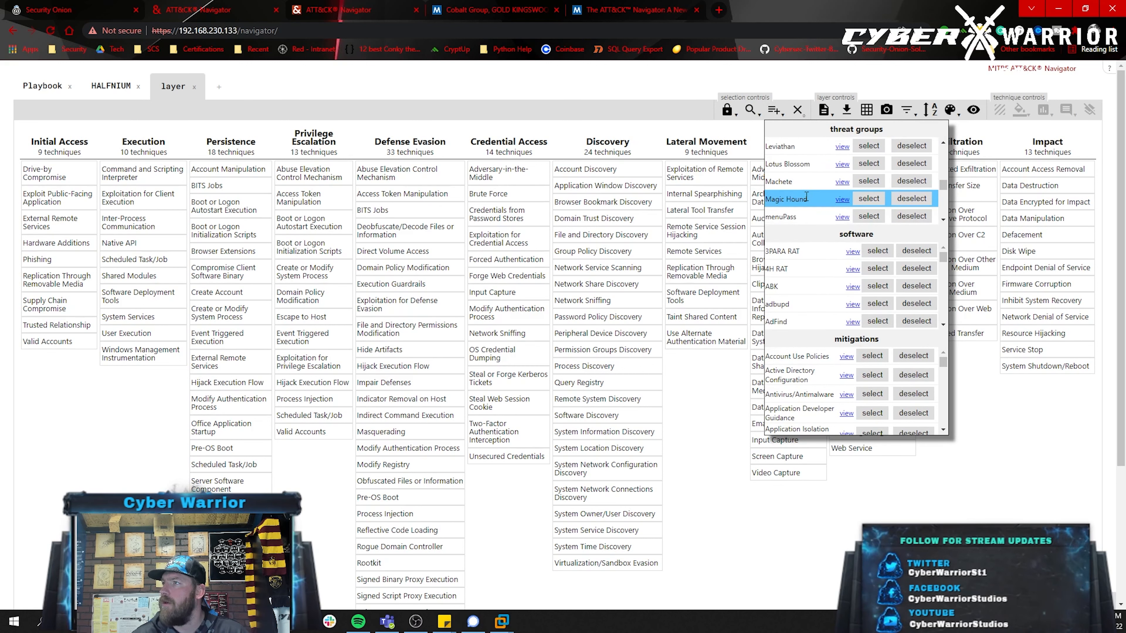
scroll(808, 166, "down", 3)
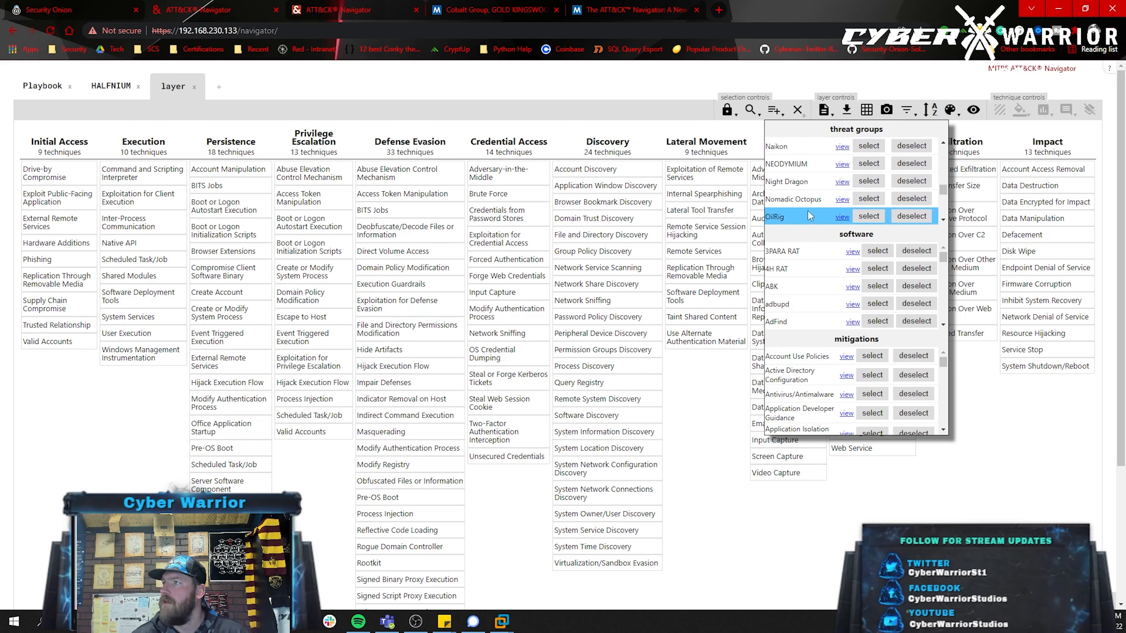
left_click(879, 185)
left_click(1044, 110)
left_click(1004, 138)
type("10")
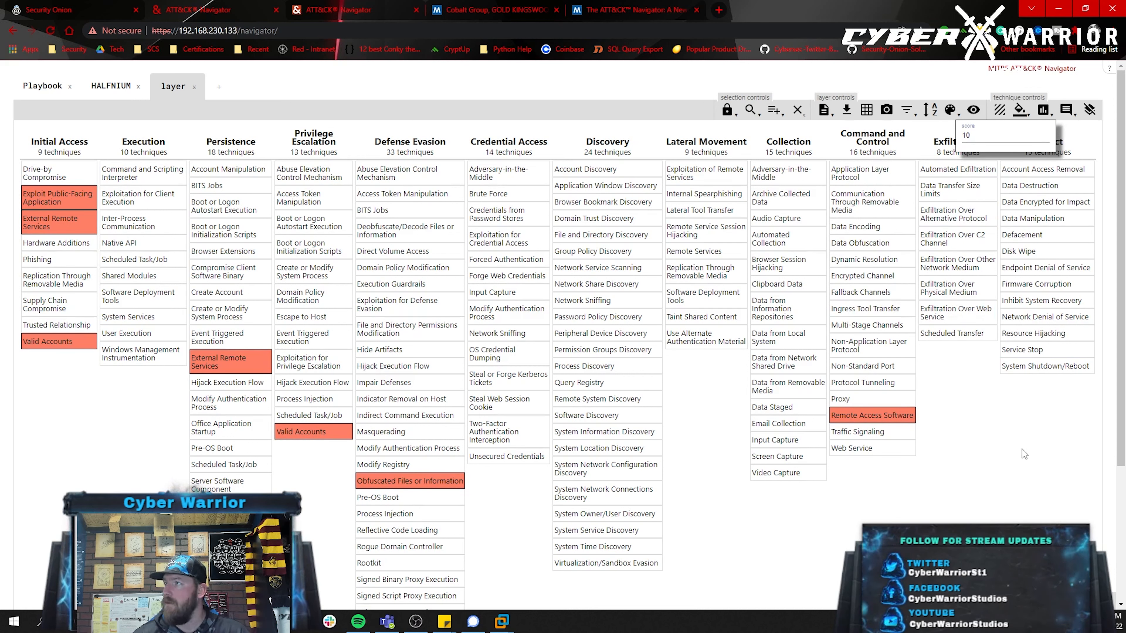
left_click(1026, 114)
left_click(1027, 113)
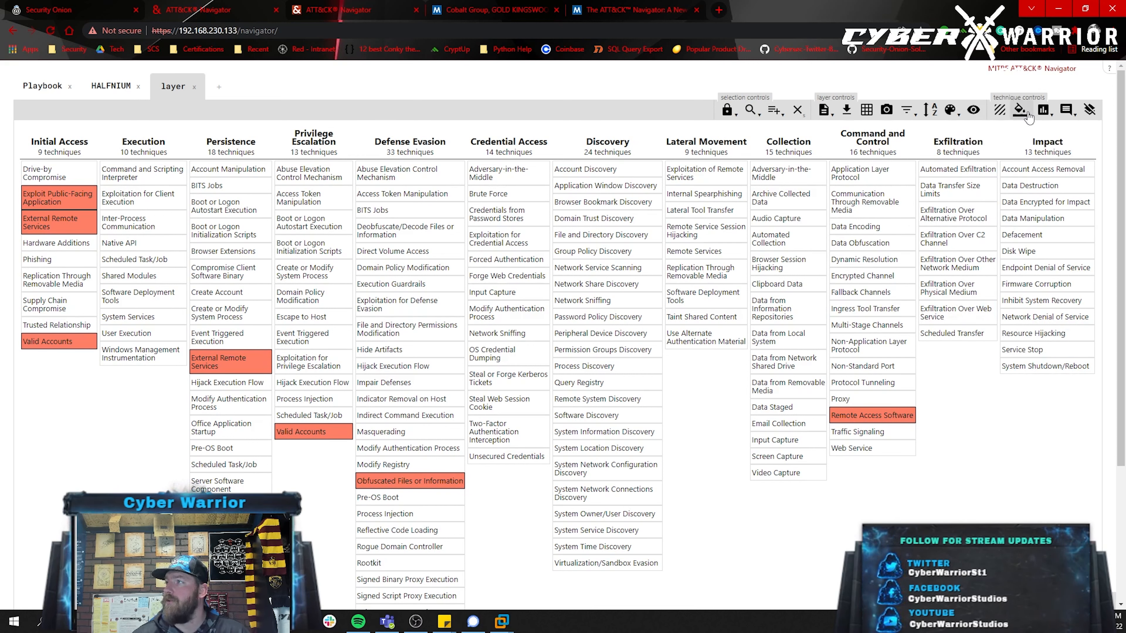
- Set the scoring gradient's high value to 10 and its high-end color to red #ff0000
left_click(951, 110)
double_click(1045, 238)
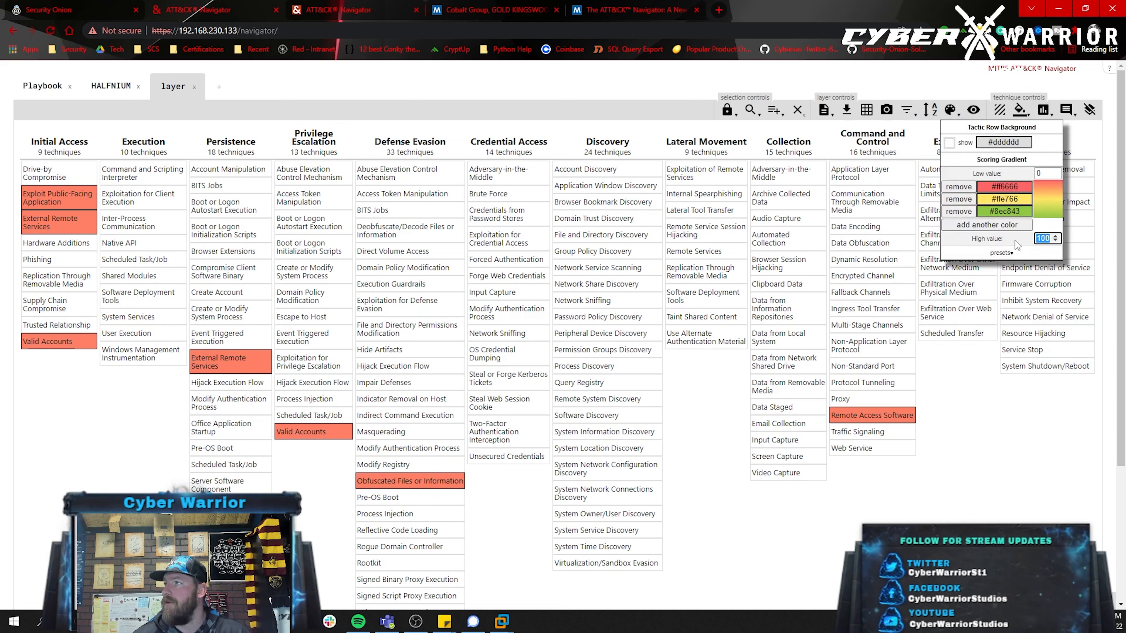
type("10")
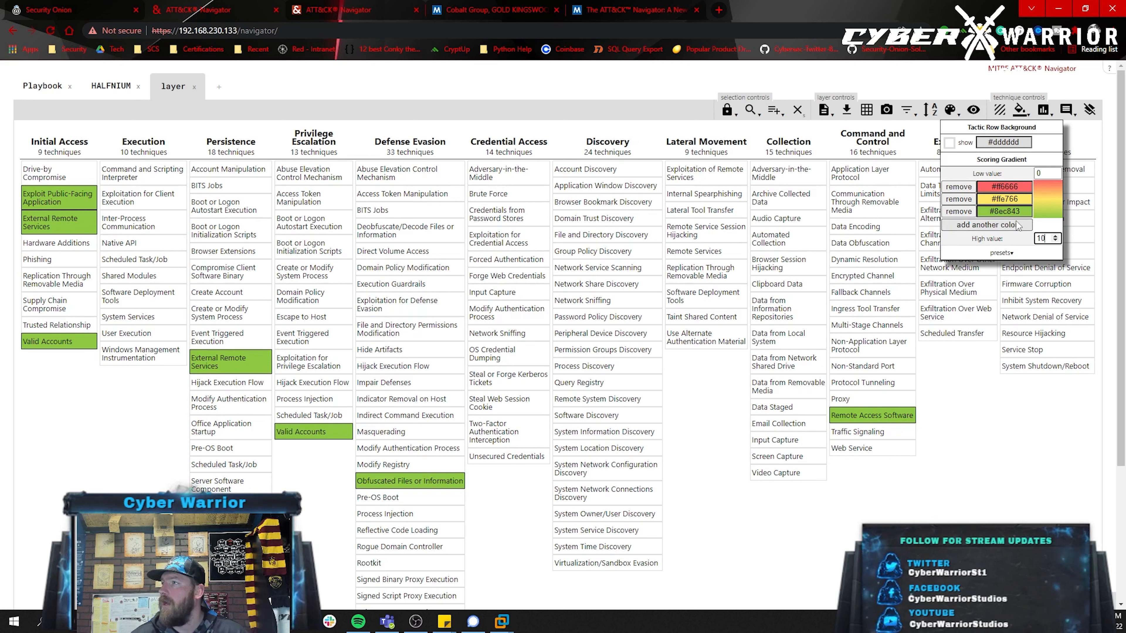
left_click(1013, 212)
left_click(1019, 316)
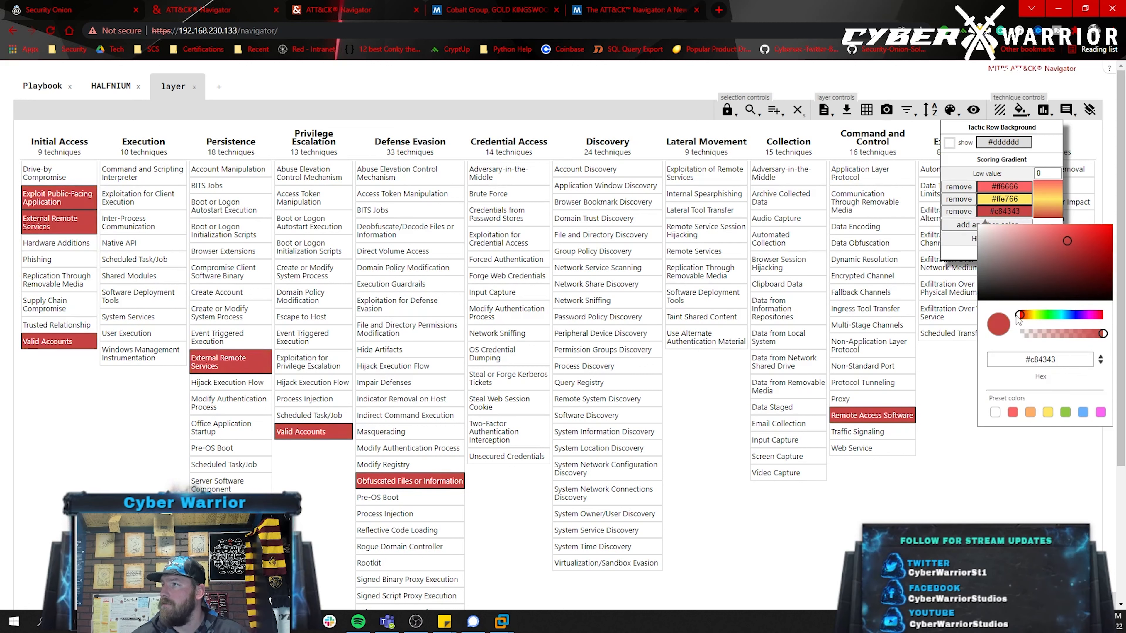
left_click_drag(1067, 241, 1113, 224)
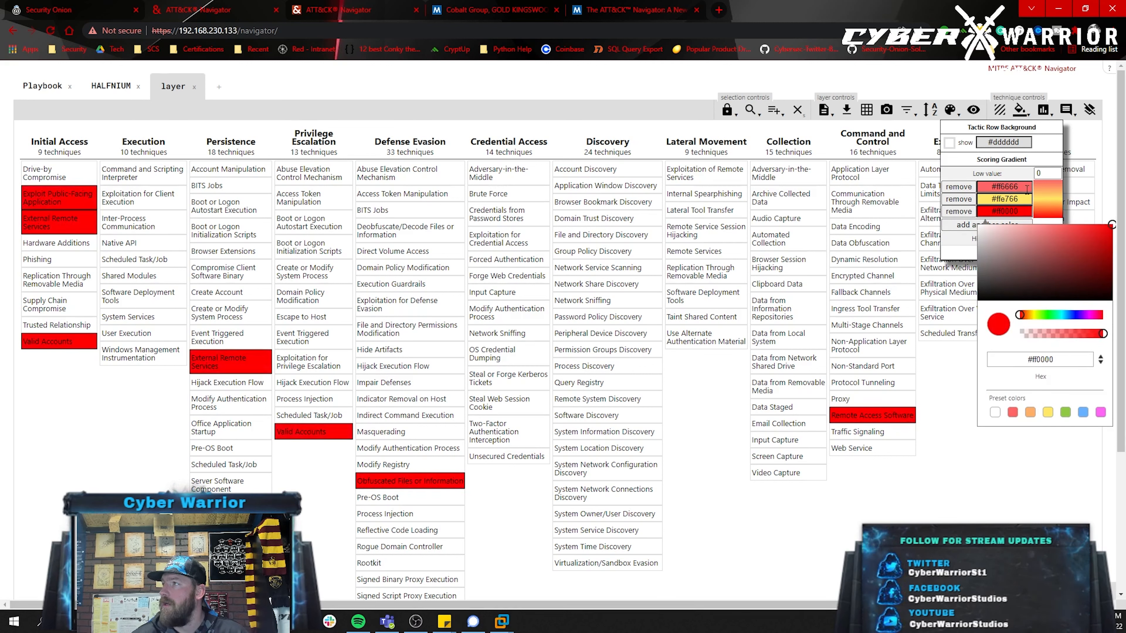
- Change the scoring gradient's low-end color to bright green #5fff00
left_click(1027, 188)
left_click(1043, 290)
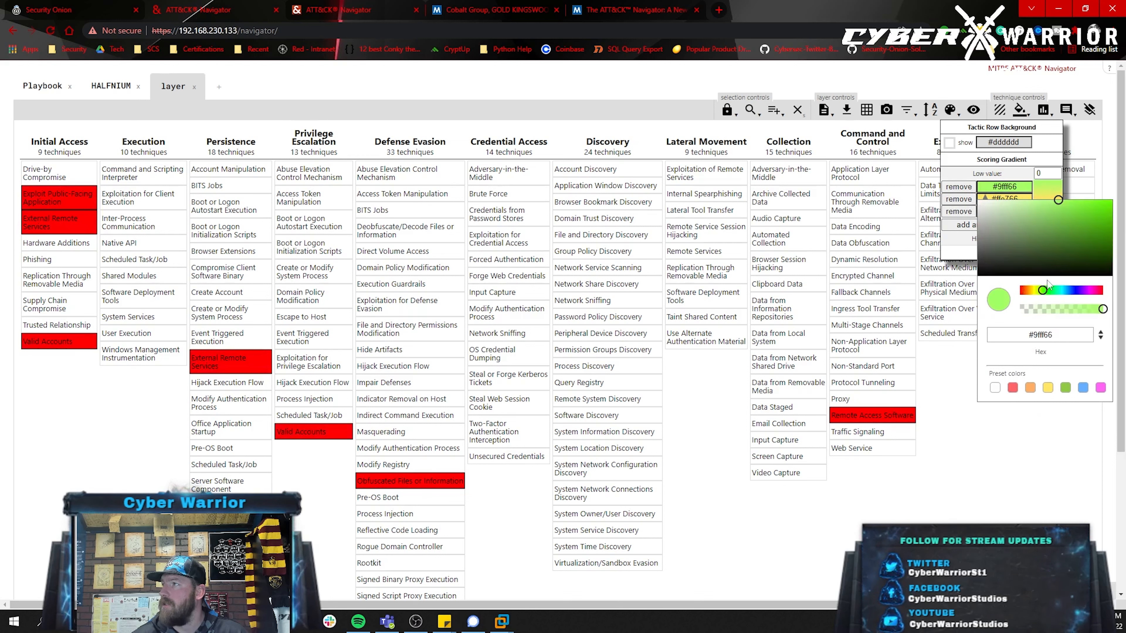
left_click_drag(1060, 201, 1121, 189)
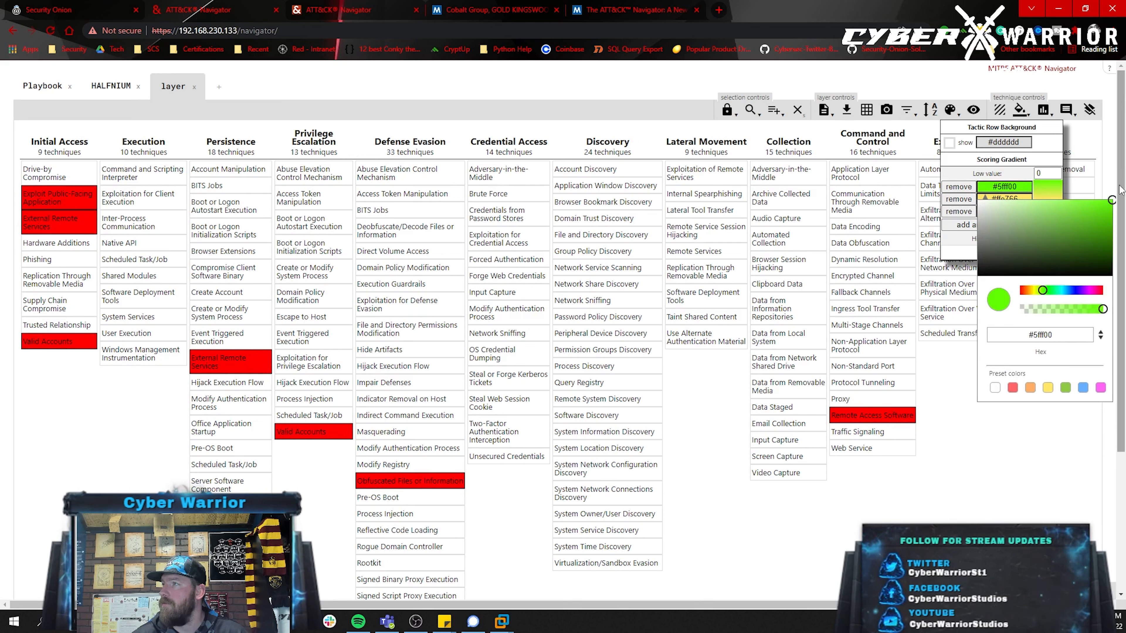
left_click(1120, 190)
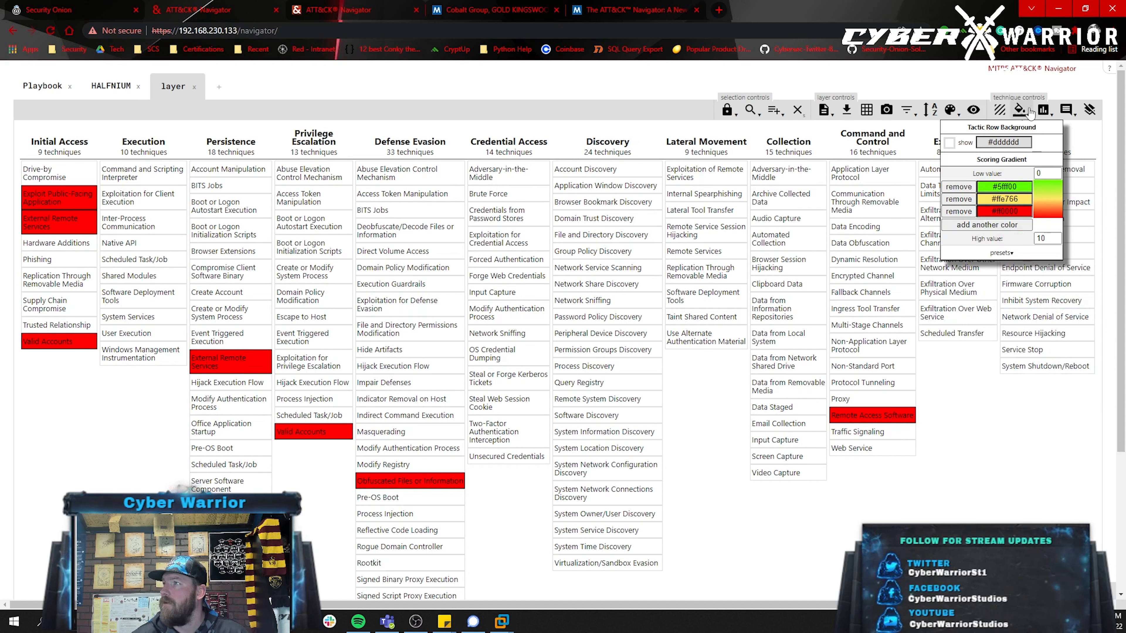
left_click(951, 111)
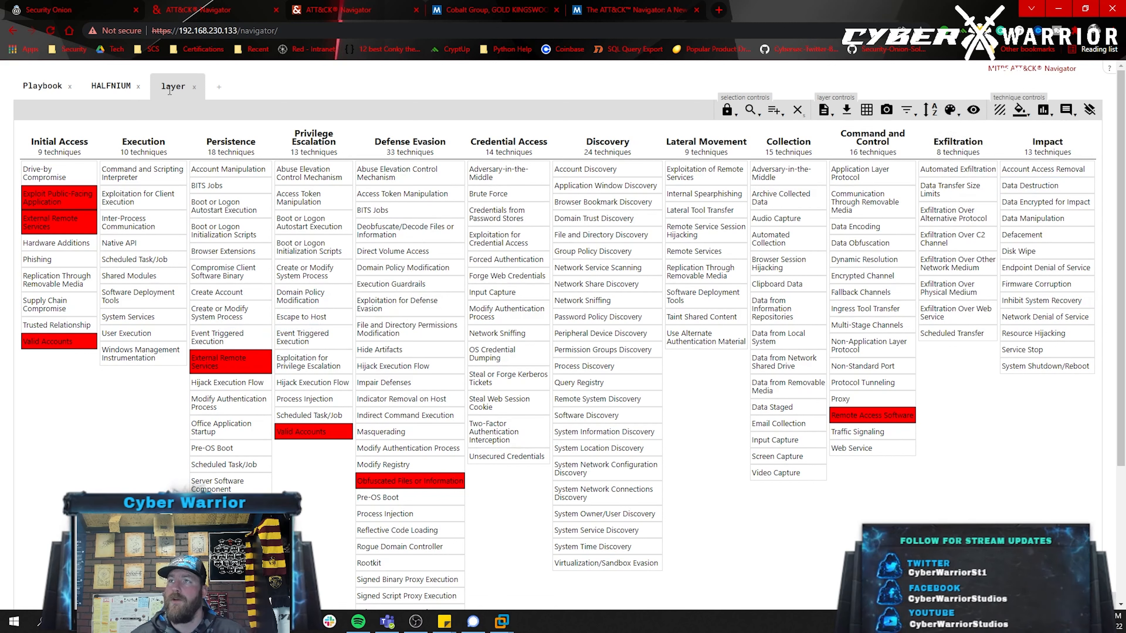
- Look through the threat groups for the scored group's name and rename the third layer to Dragon
left_click(750, 110)
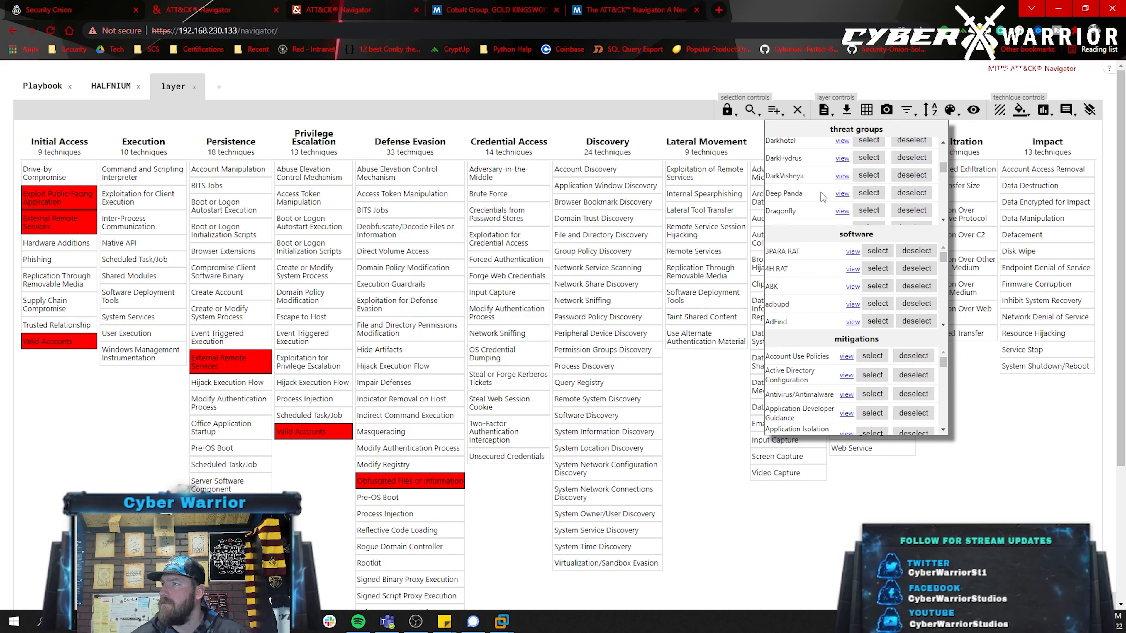
scroll(820, 192, "down", 2)
scroll(820, 193, "down", 10)
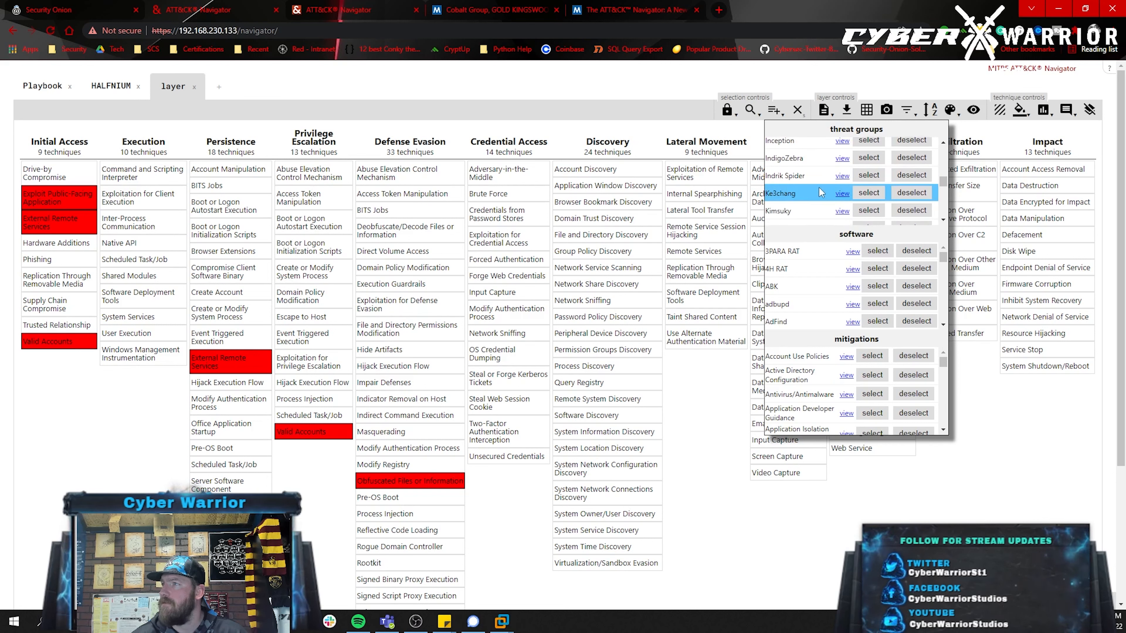
scroll(821, 189, "down", 3)
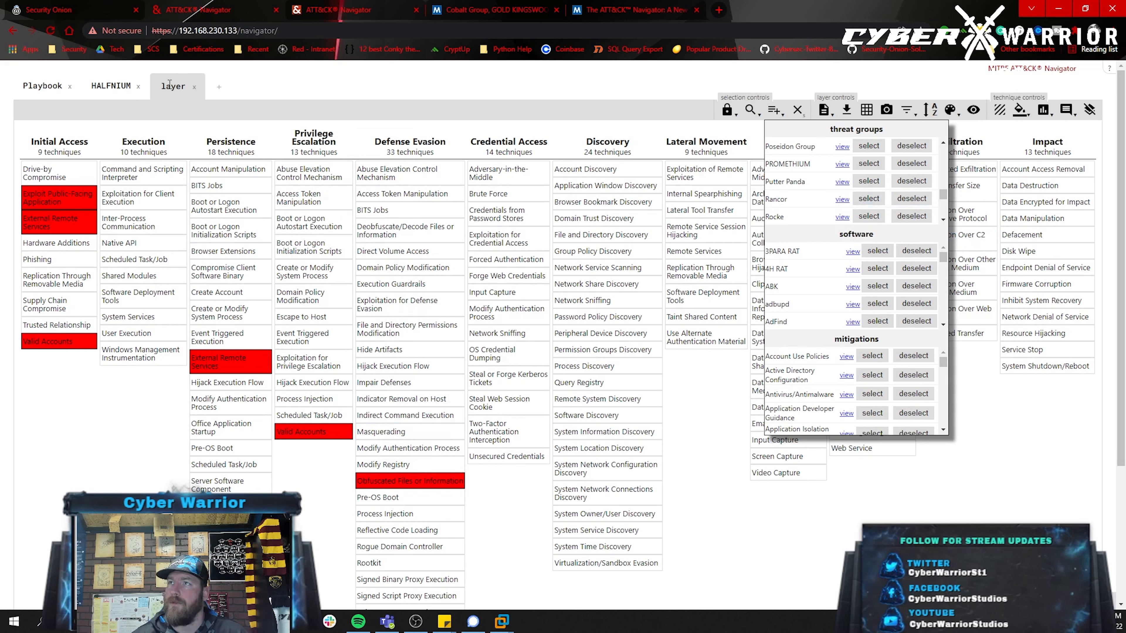
left_click(186, 86)
key("BackSpace")
key("BackSpace")
key("BackSpace")
key("BackSpace")
key("BackSpace")
type("Dragon")
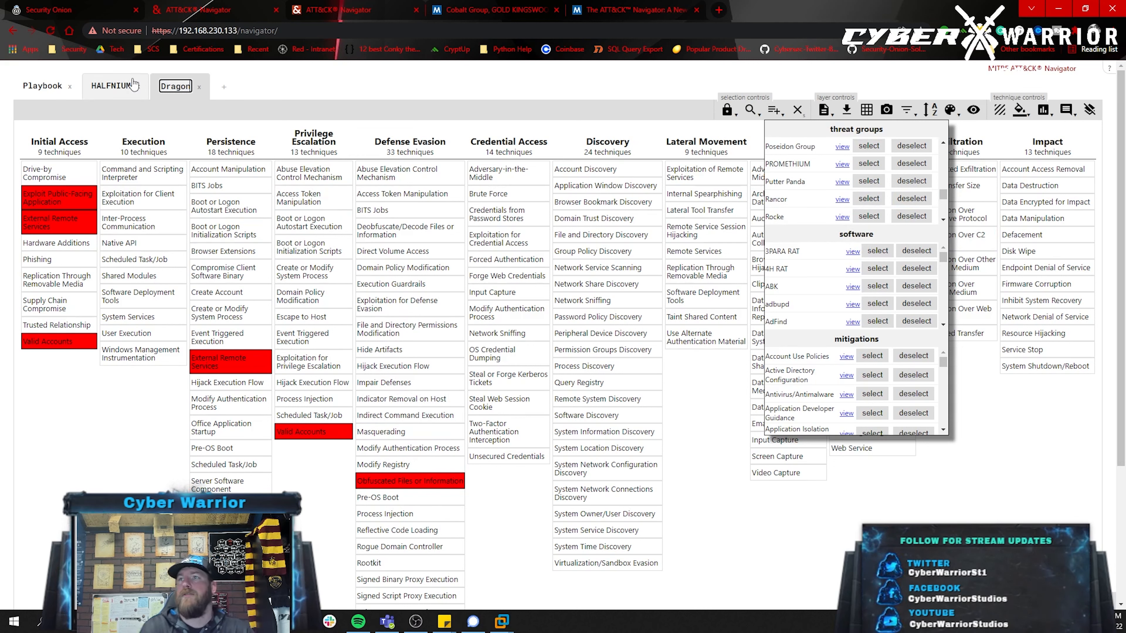
- Start a new layer from other layers with the score expression b + c, adding the HALFNIUM and Dragon scores
left_click(254, 87)
left_click(223, 90)
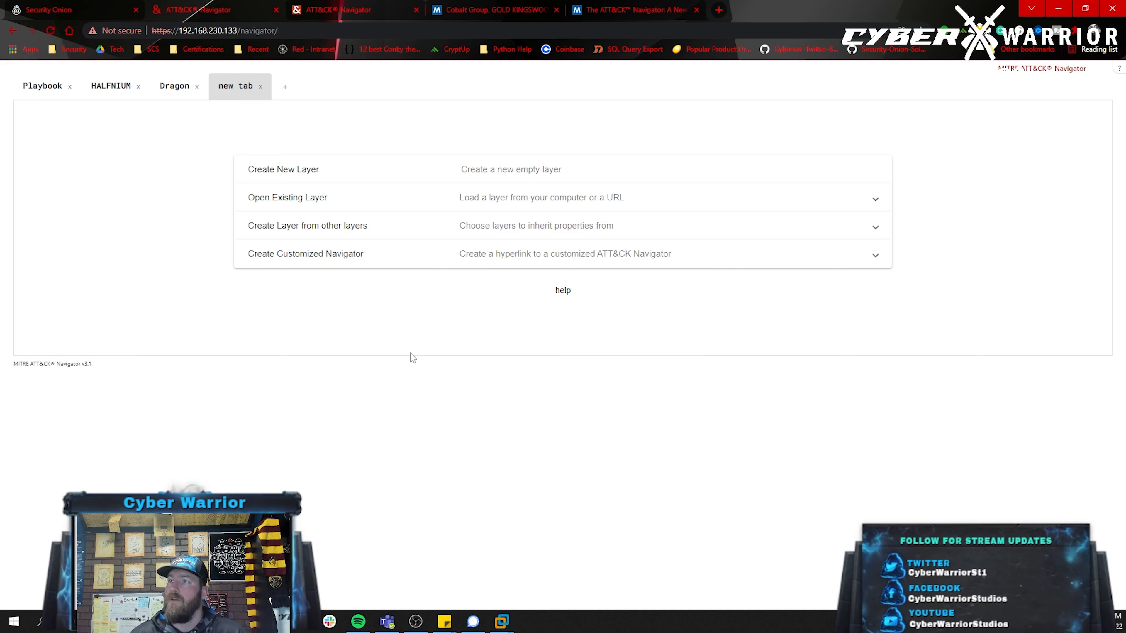
left_click(412, 228)
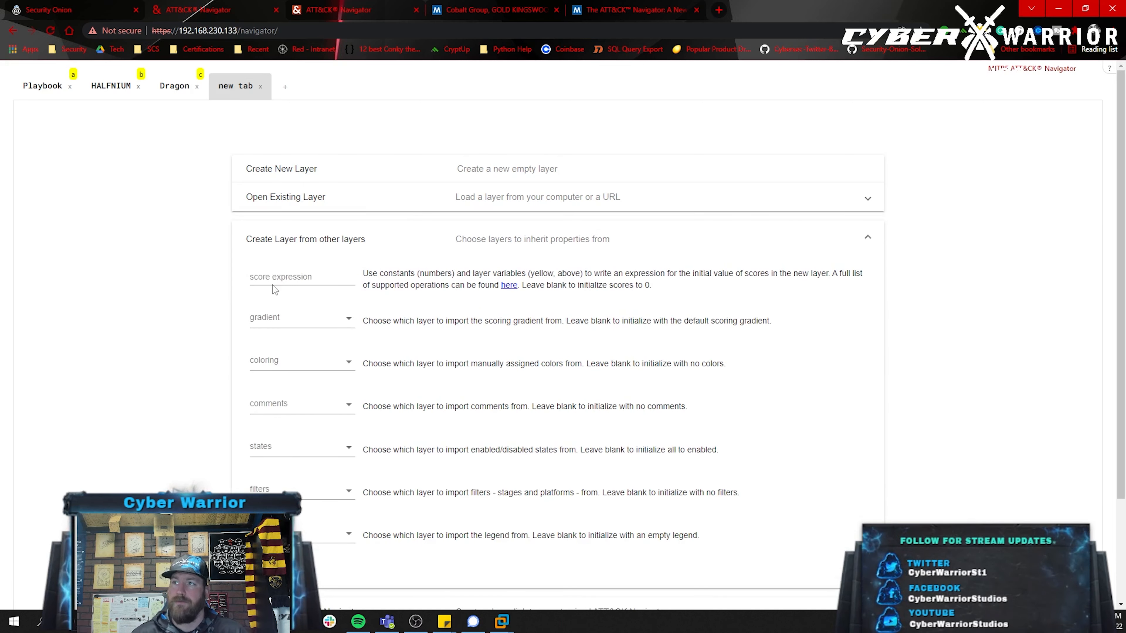
left_click(330, 278)
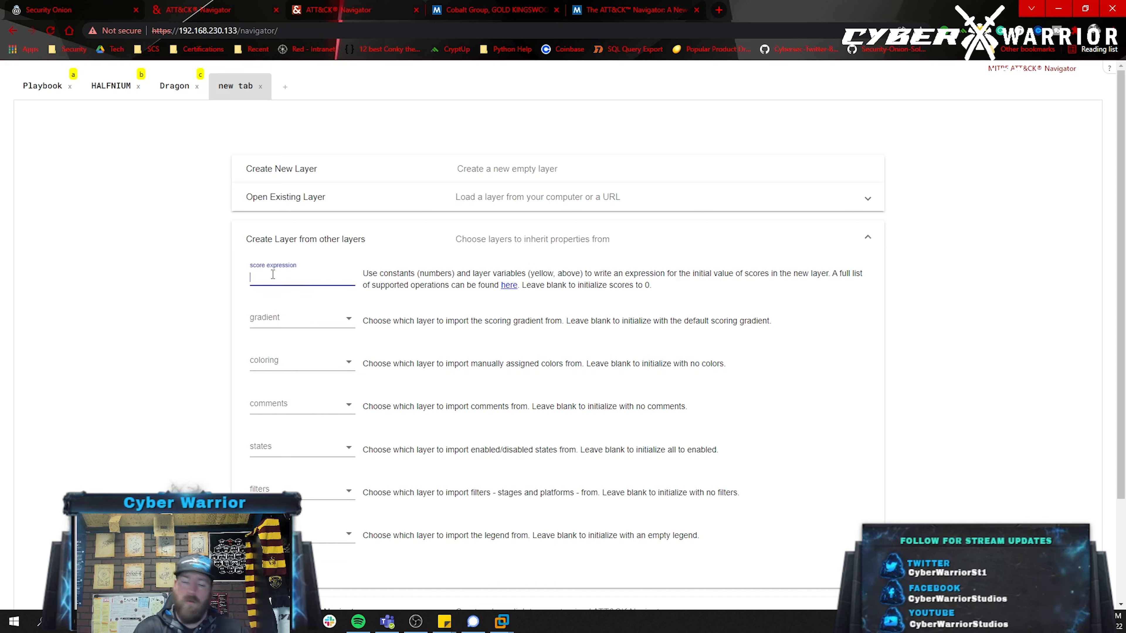
type("b + ")
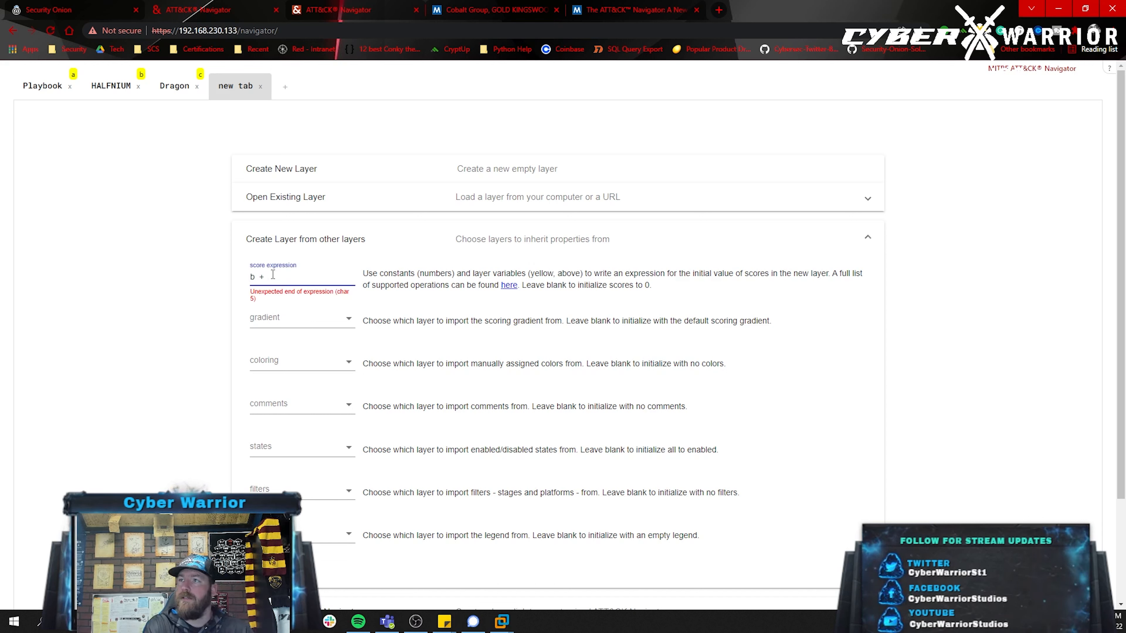
type("c")
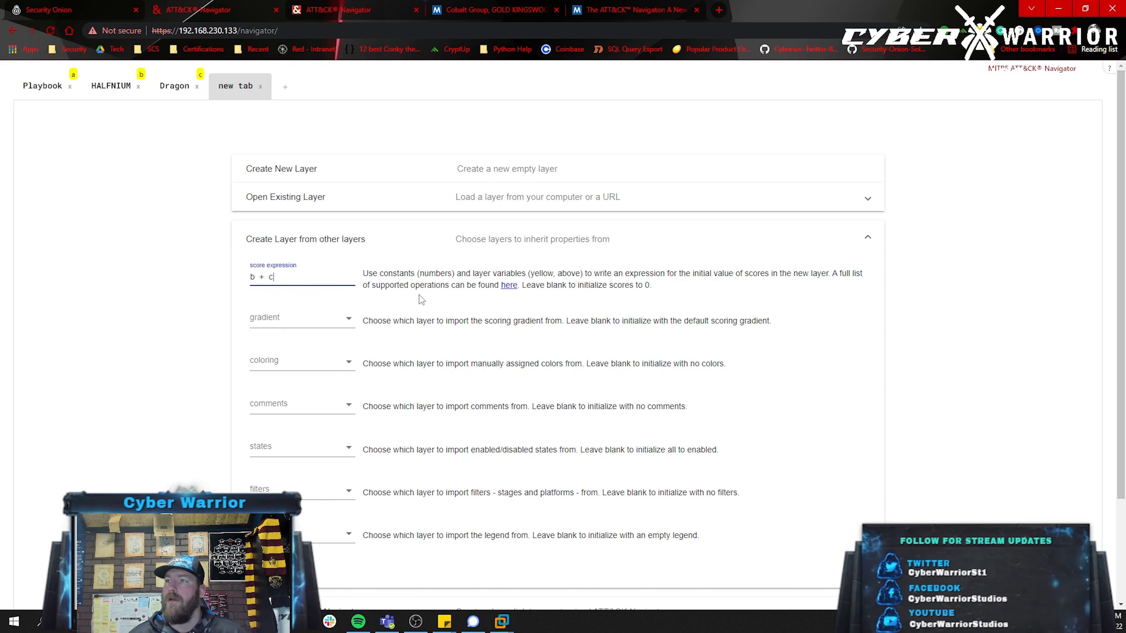
- Import both the gradient and the coloring from the HALFNIUM layer and create the combined layer
left_click(317, 320)
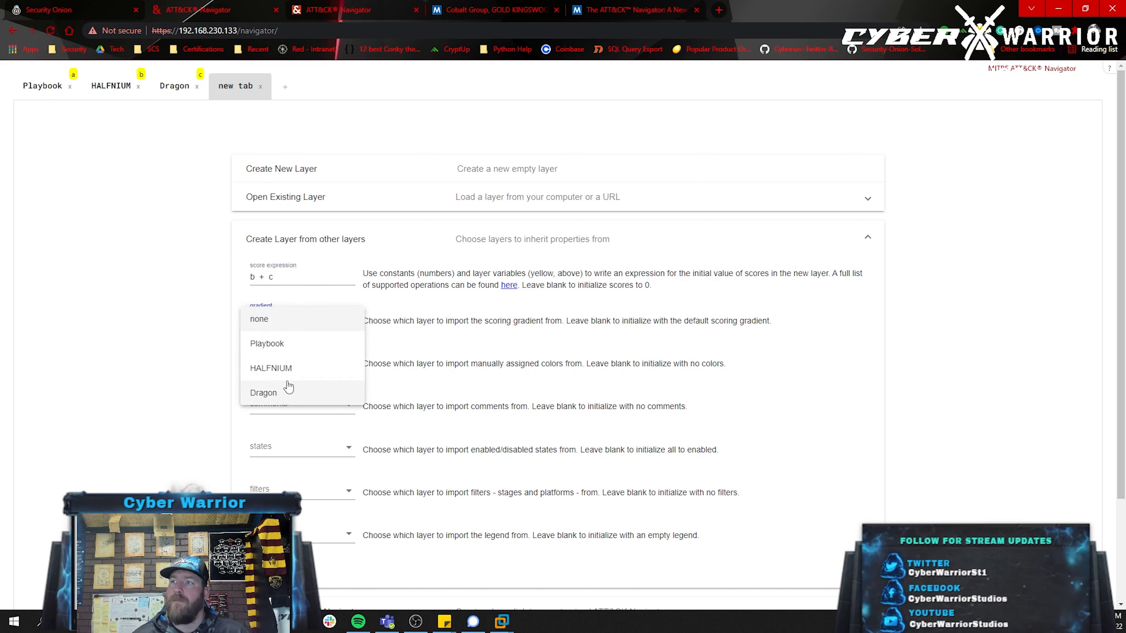
left_click(325, 374)
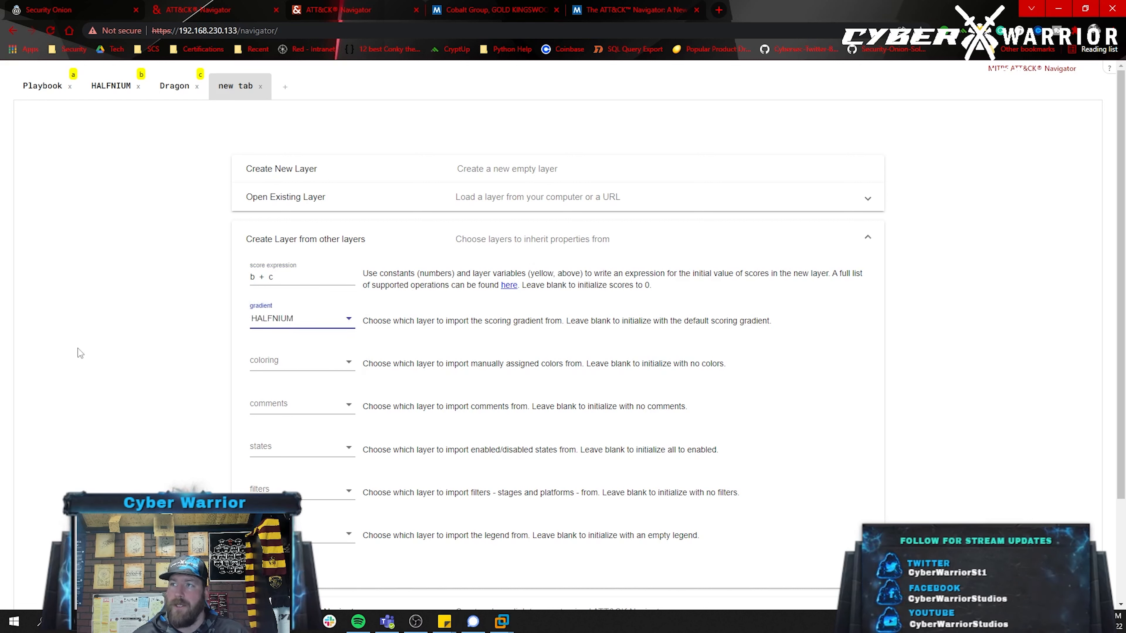
left_click(315, 367)
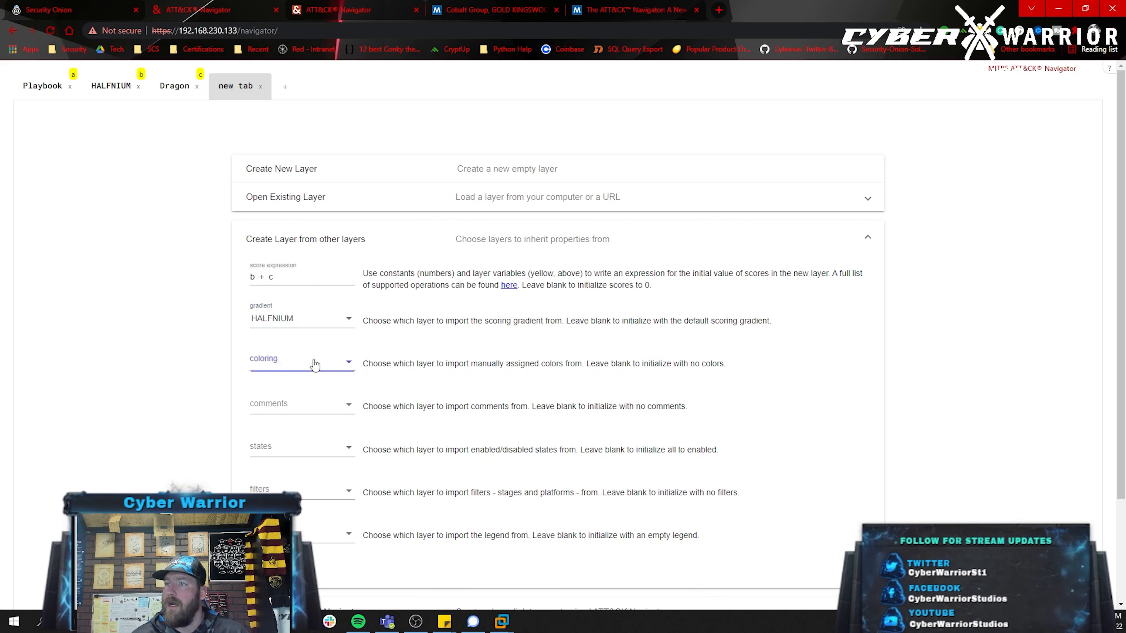
left_click(310, 409)
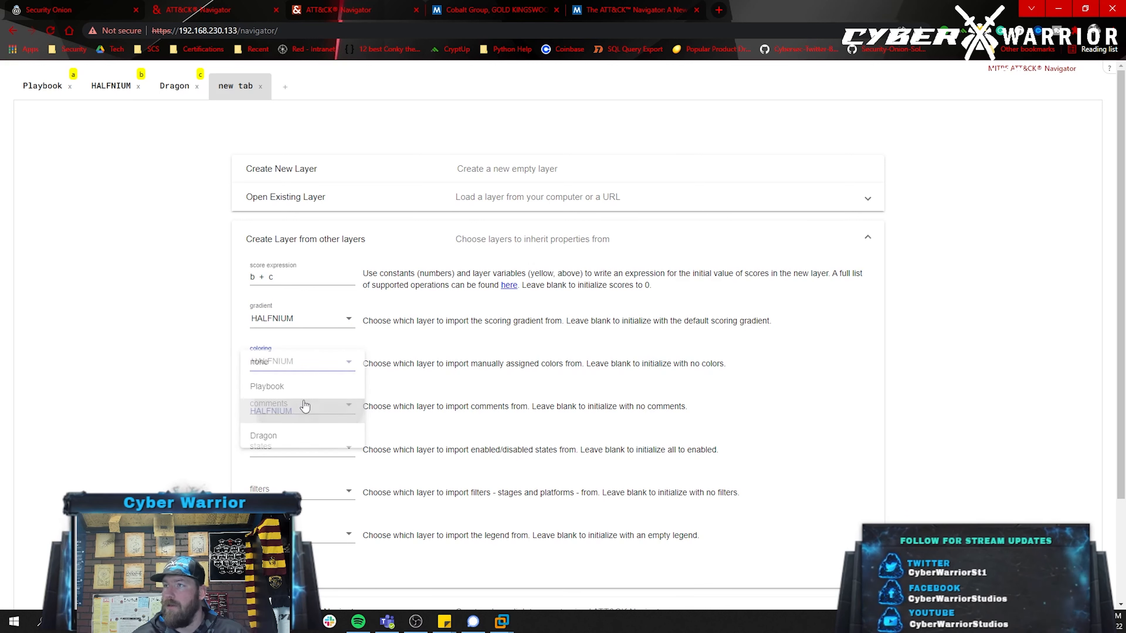
scroll(230, 332, "down", 3)
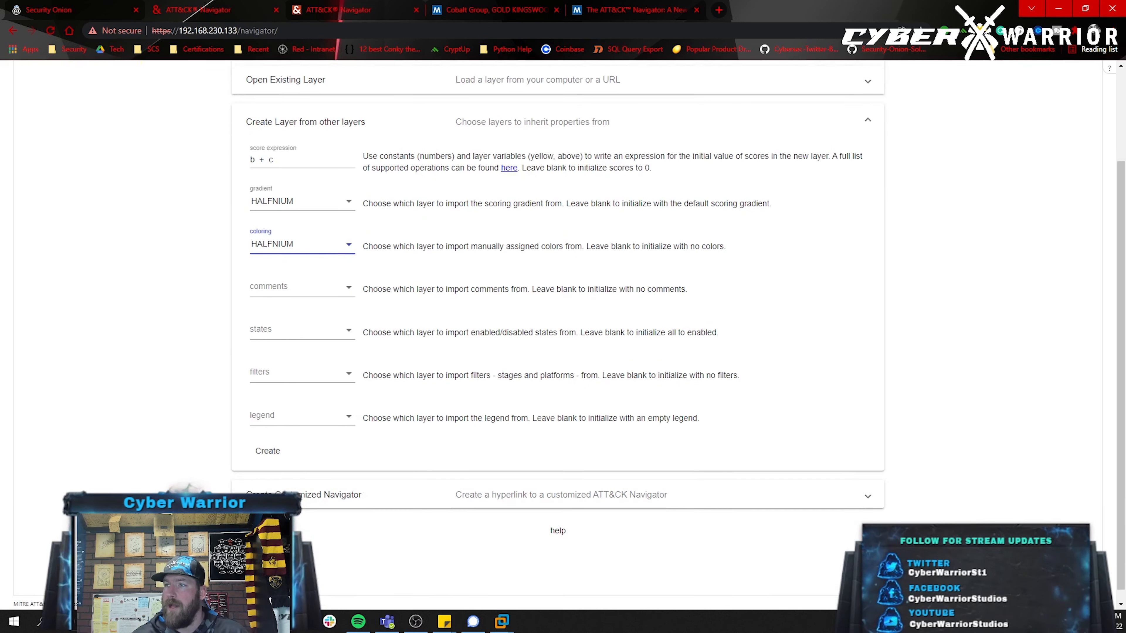
left_click(266, 450)
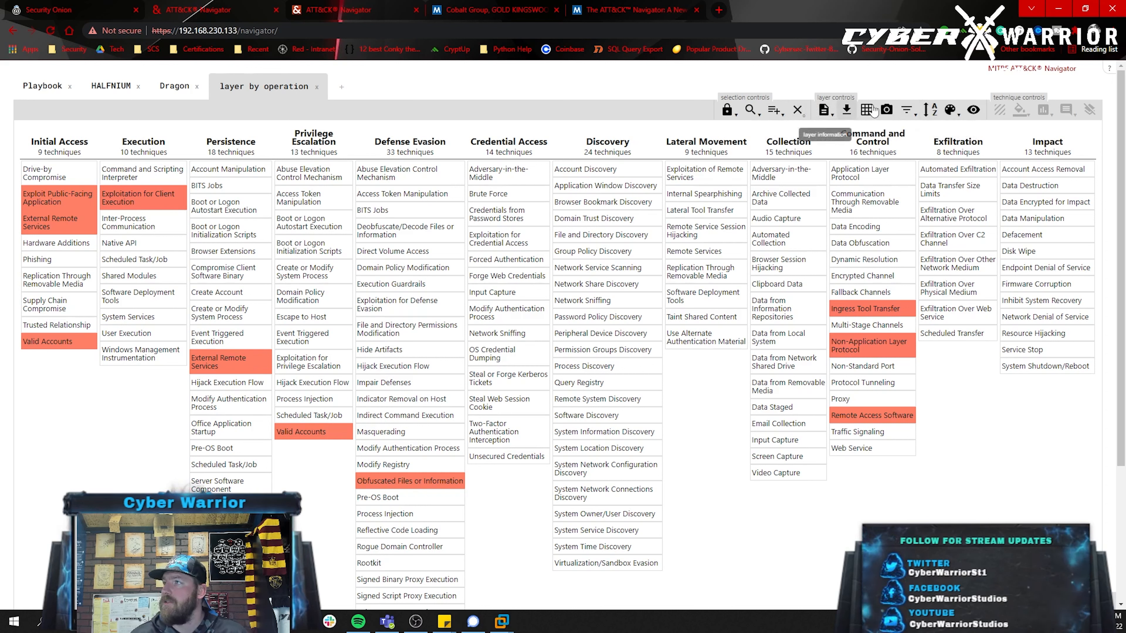
- Set the combined layer's scoring gradient to a high value of 20 and a bright green #5fff00 low-end color
left_click(952, 110)
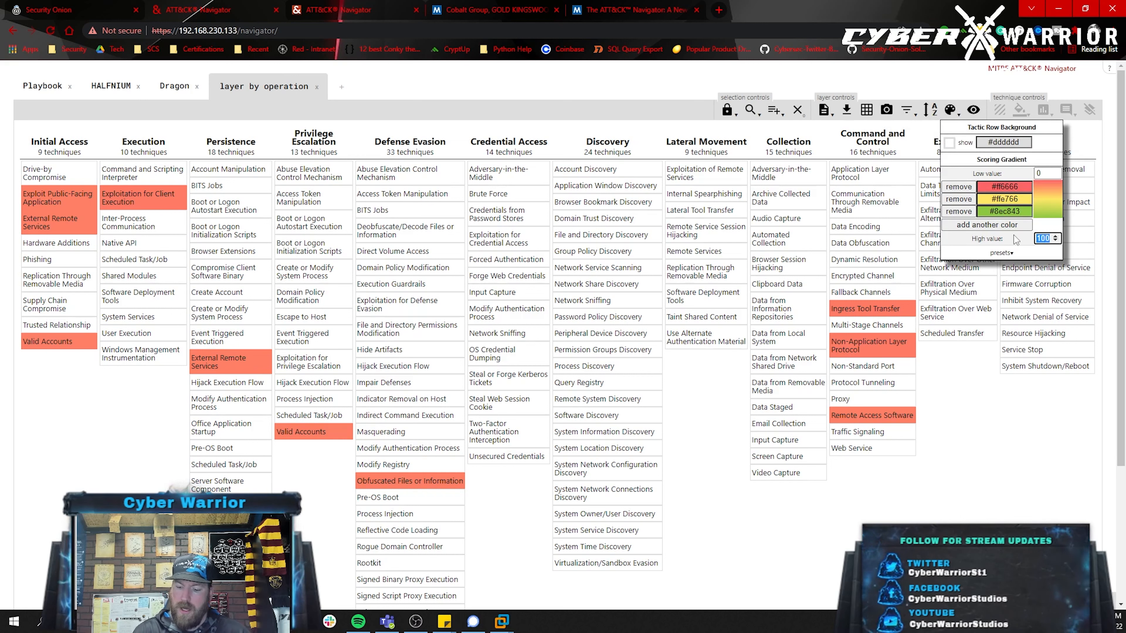
type("20")
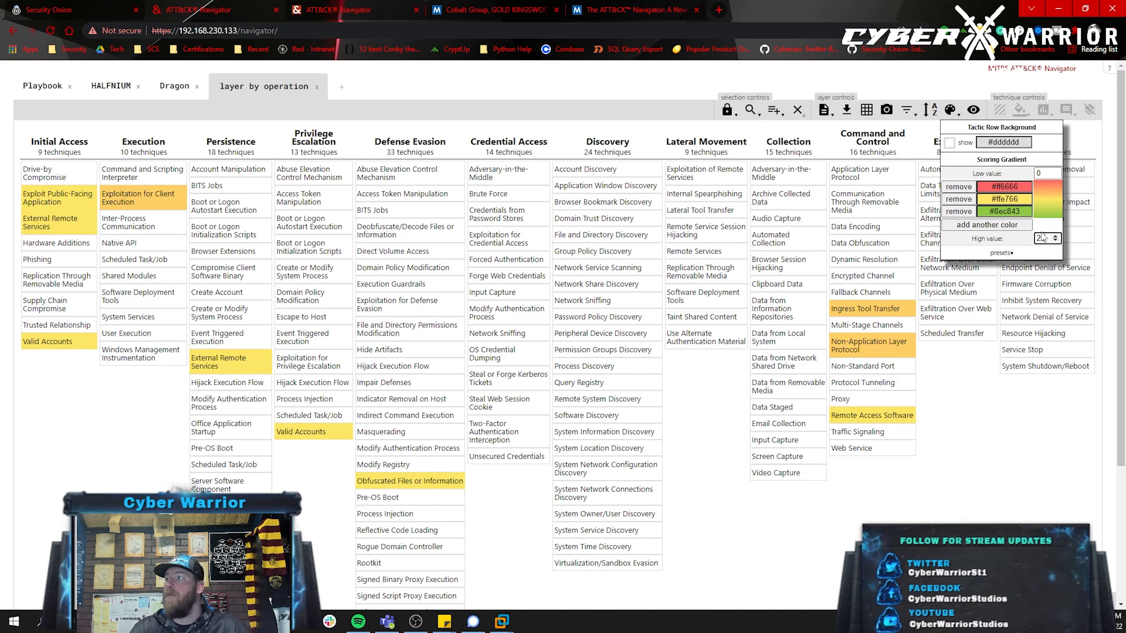
double_click(1048, 172)
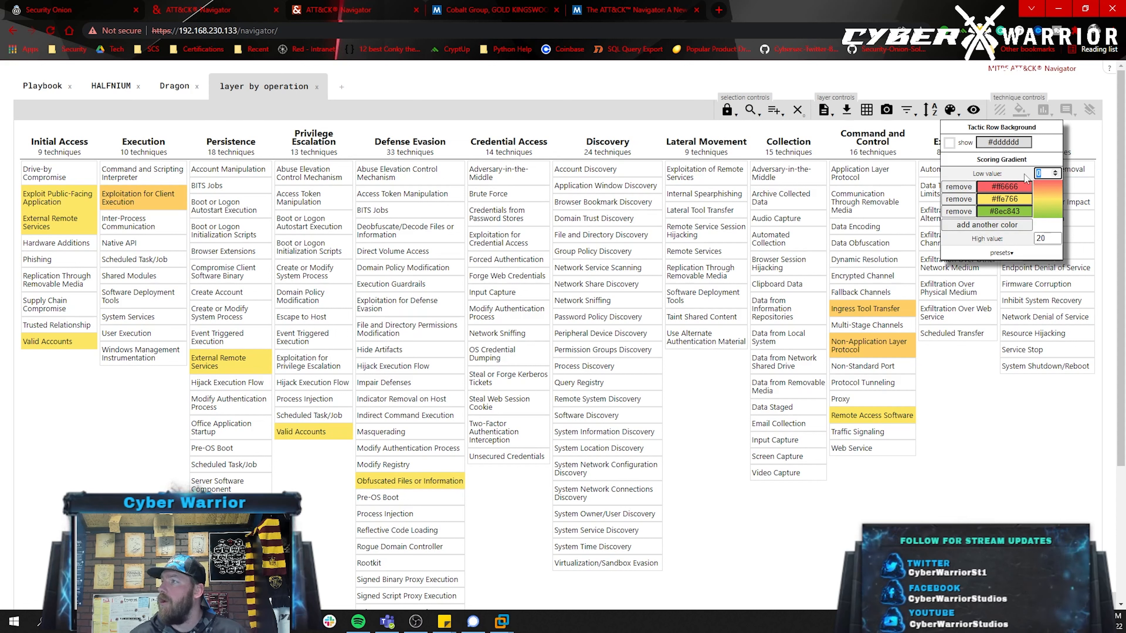
left_click(1020, 187)
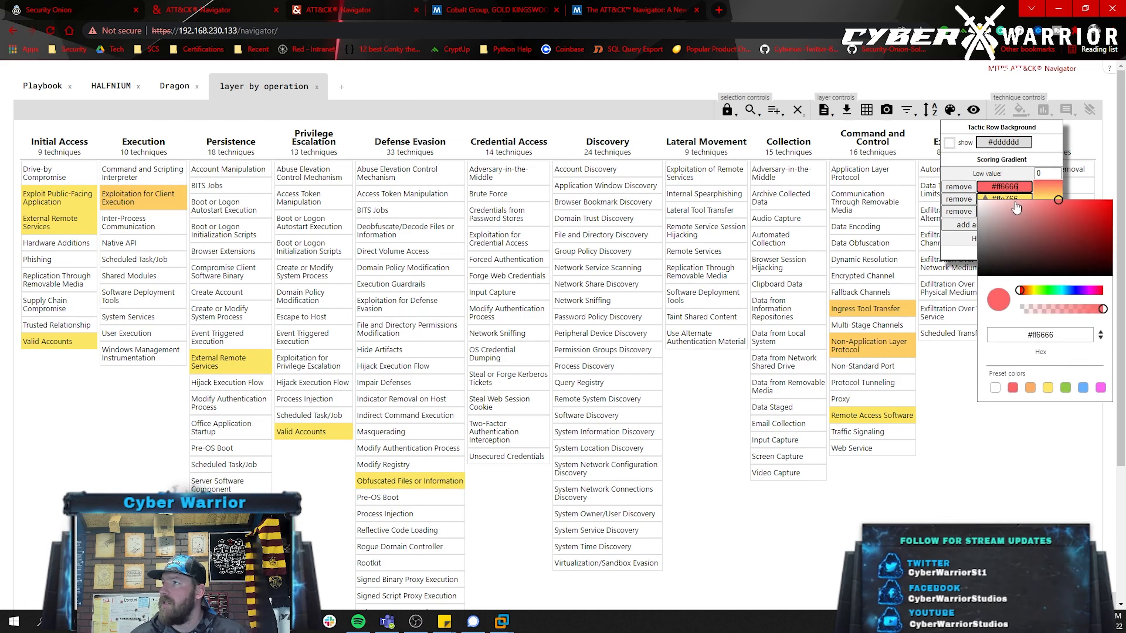
left_click(1043, 291)
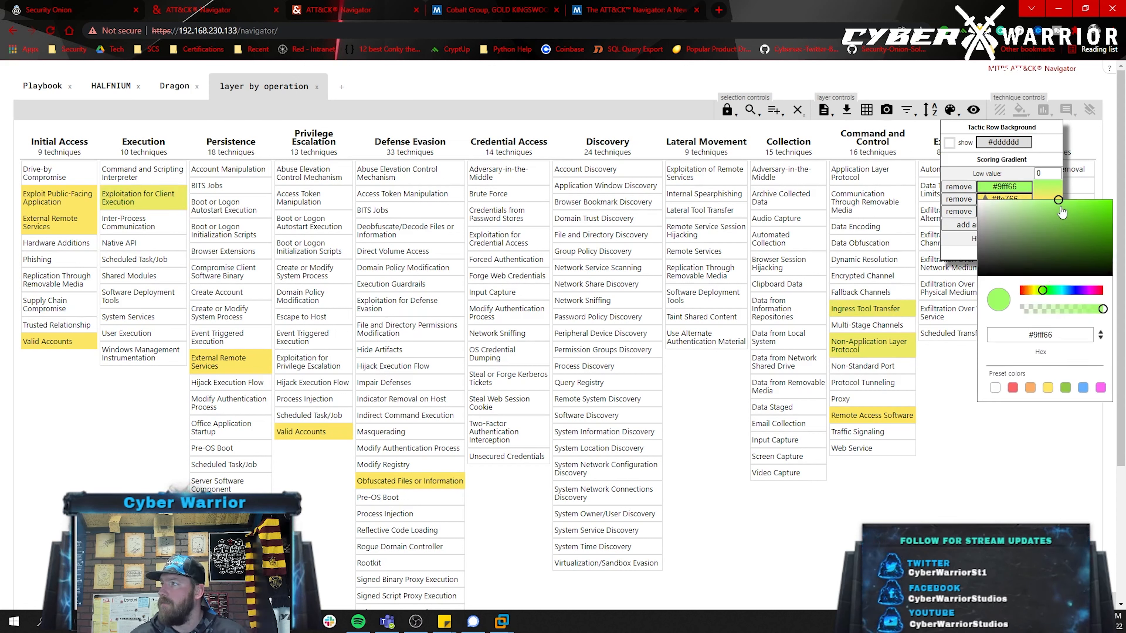
left_click_drag(1058, 200, 1114, 200)
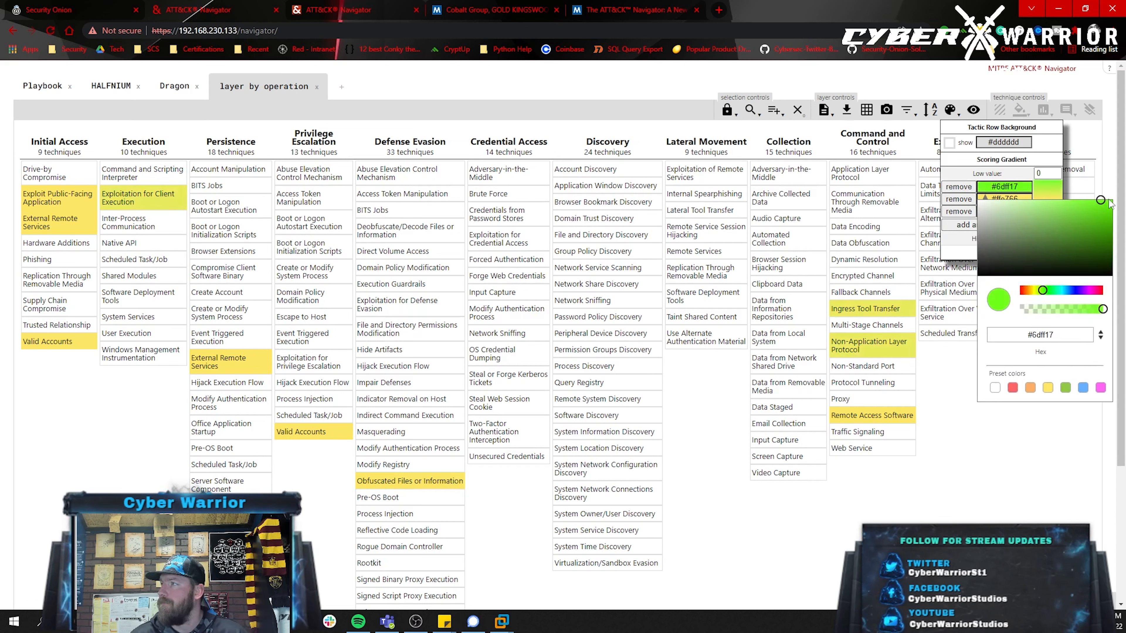
left_click(1025, 199)
- Change the combined layer's high-end gradient color to pure red #ff0000 and close the color settings
left_click(1026, 212)
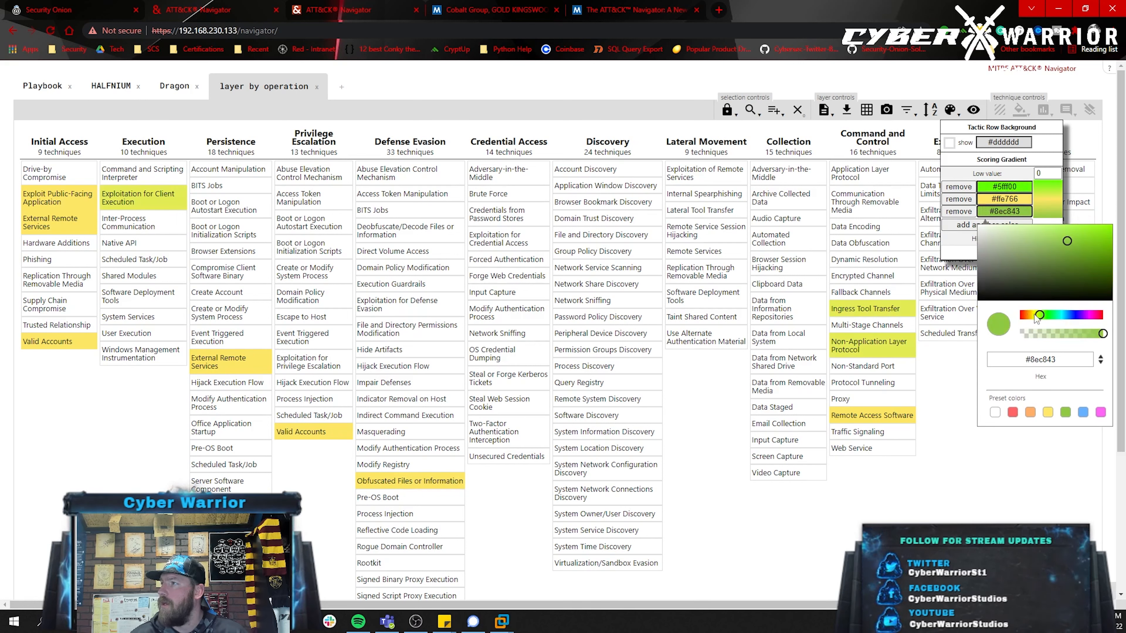
left_click_drag(1035, 316, 1019, 316)
left_click_drag(1067, 244, 1111, 226)
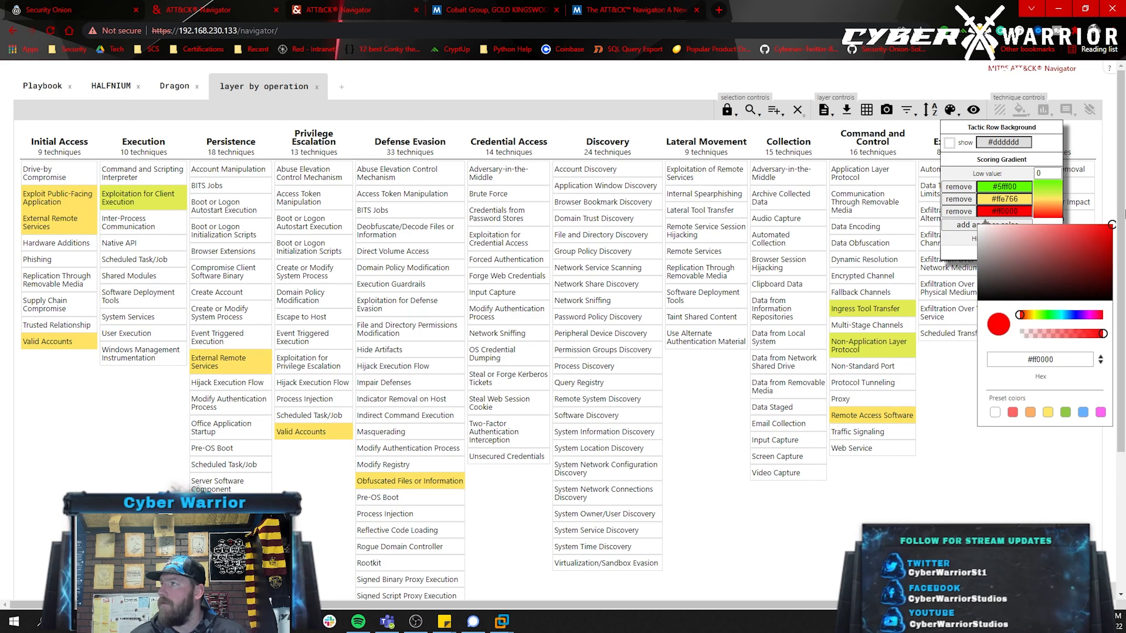
left_click(994, 464)
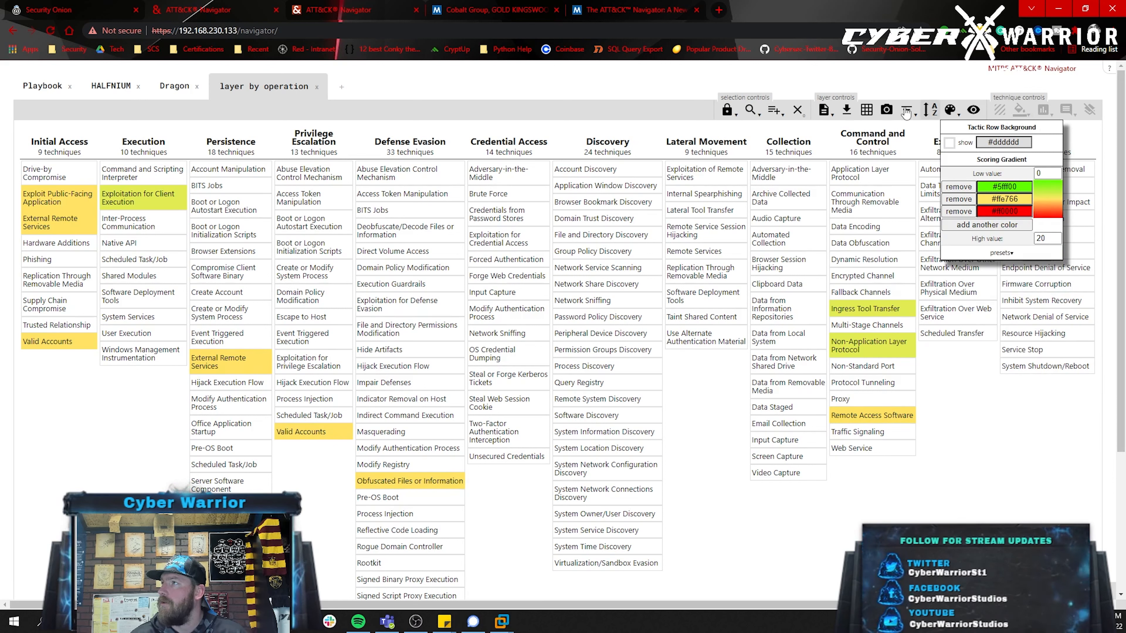
left_click(948, 113)
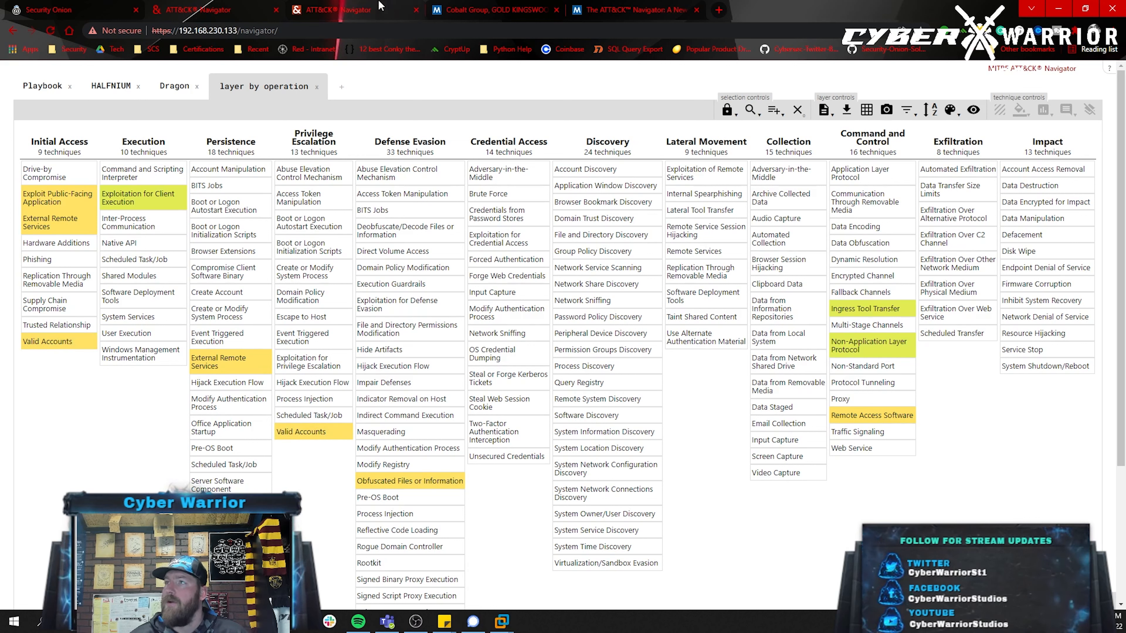
- Check the HALFNIUM layer against the combined layer, and rename the combined layer to HALFNIUM + Dragon
left_click(110, 86)
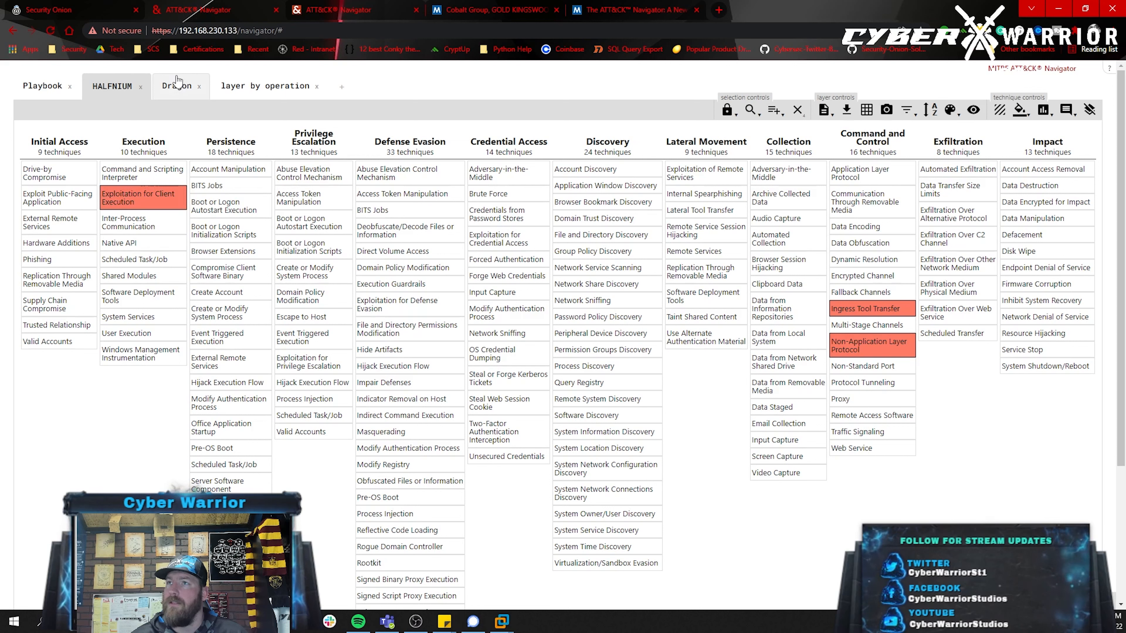
left_click(259, 82)
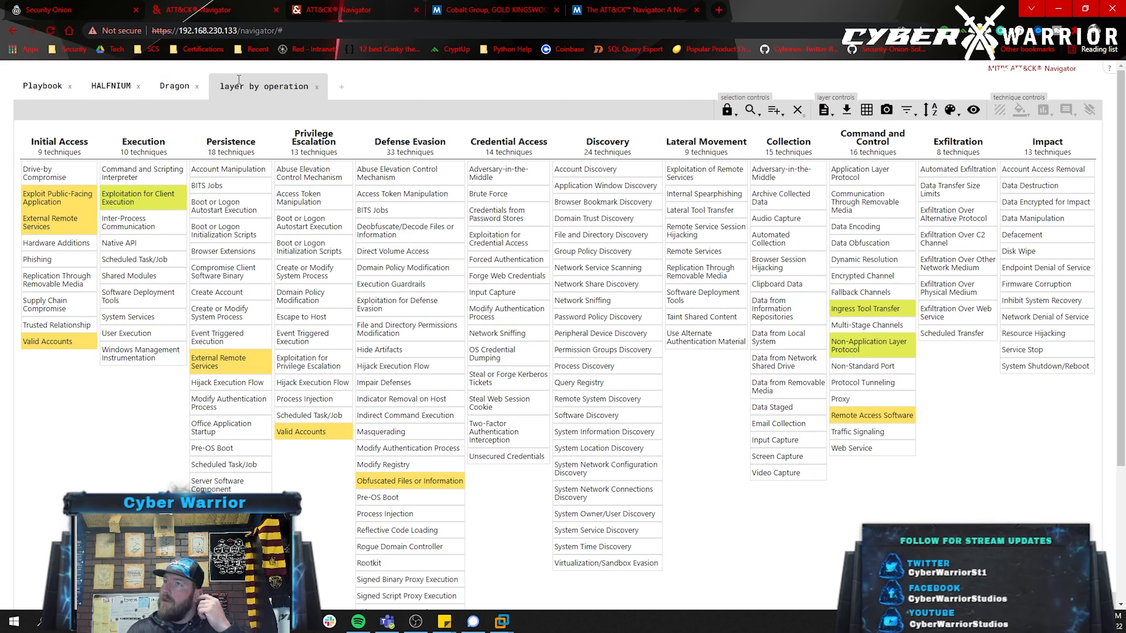
left_click(253, 85)
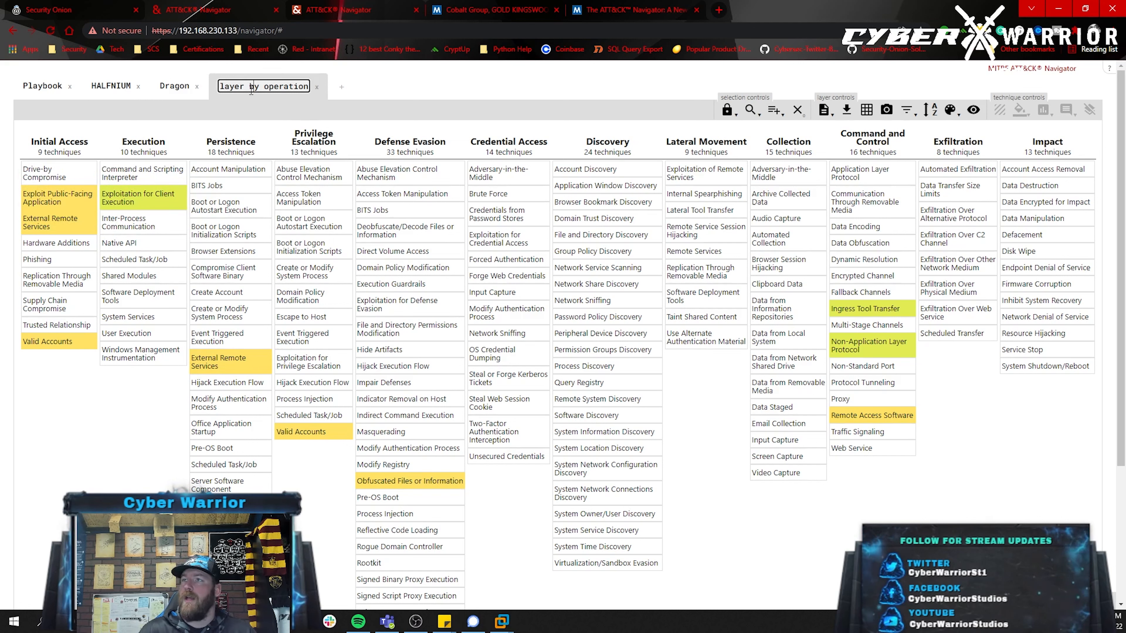
double_click(231, 84)
left_click_drag(221, 86, 310, 86)
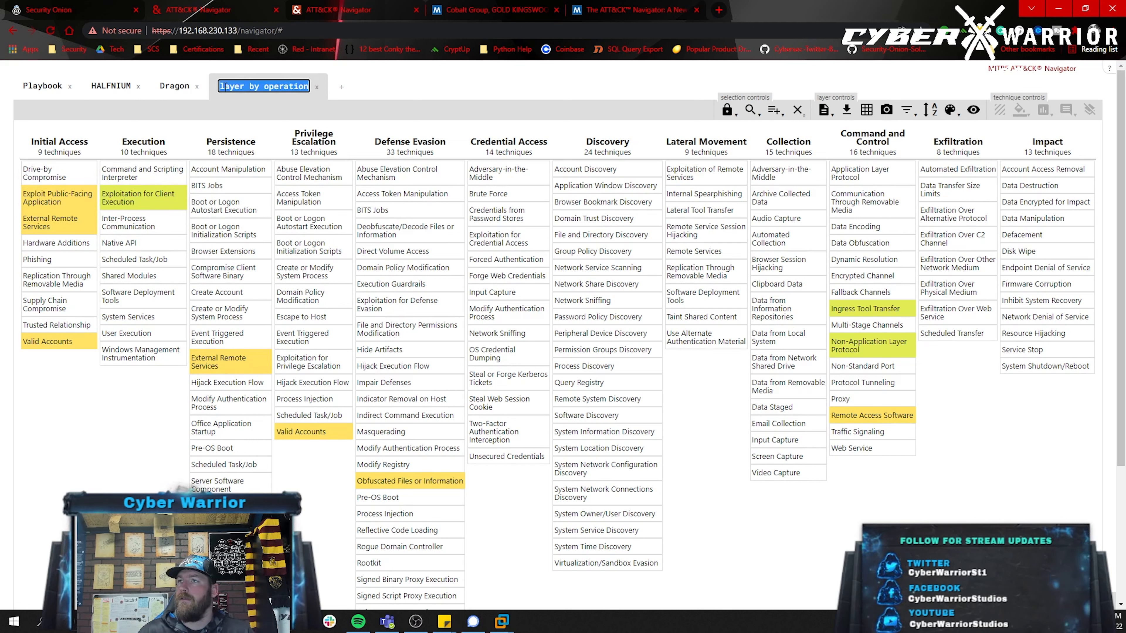
type("HALFN")
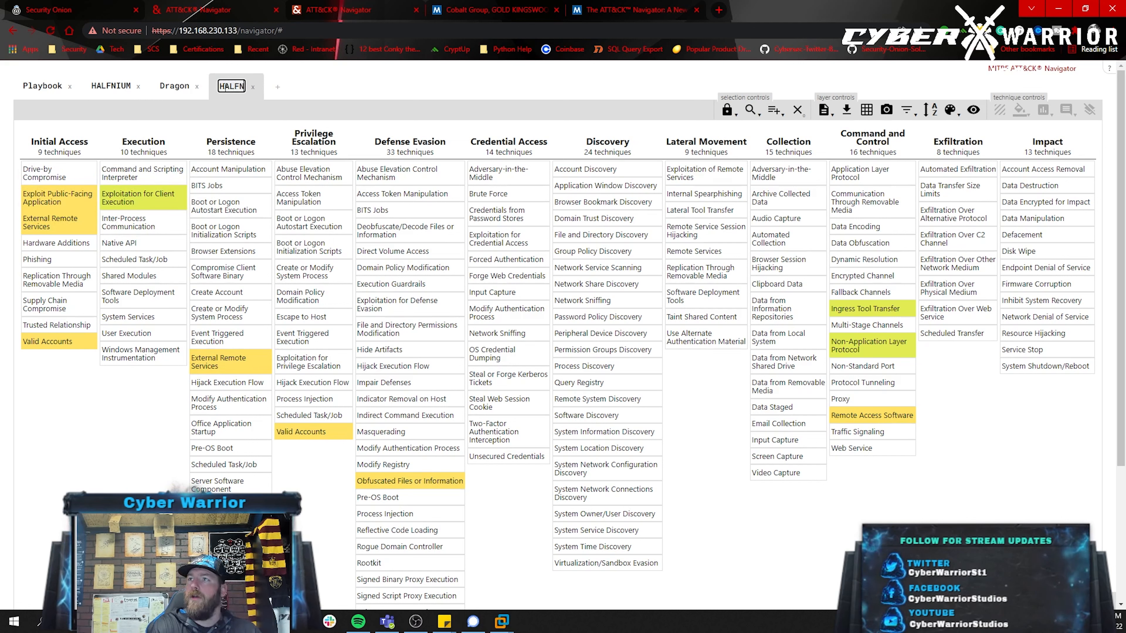
type("IUM + D")
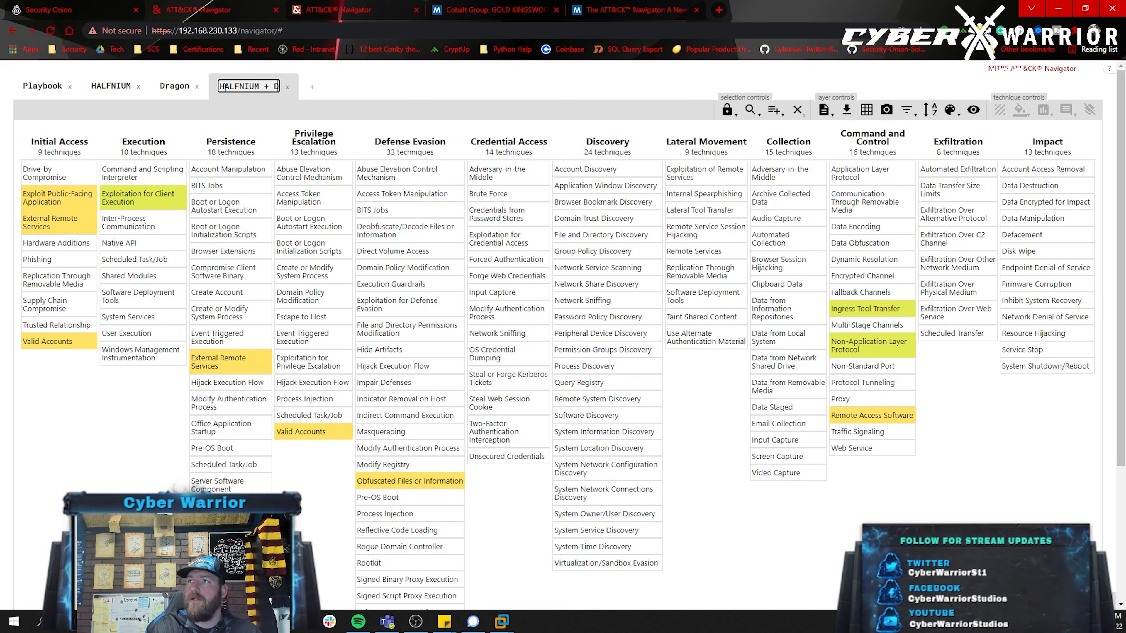
type("ragon")
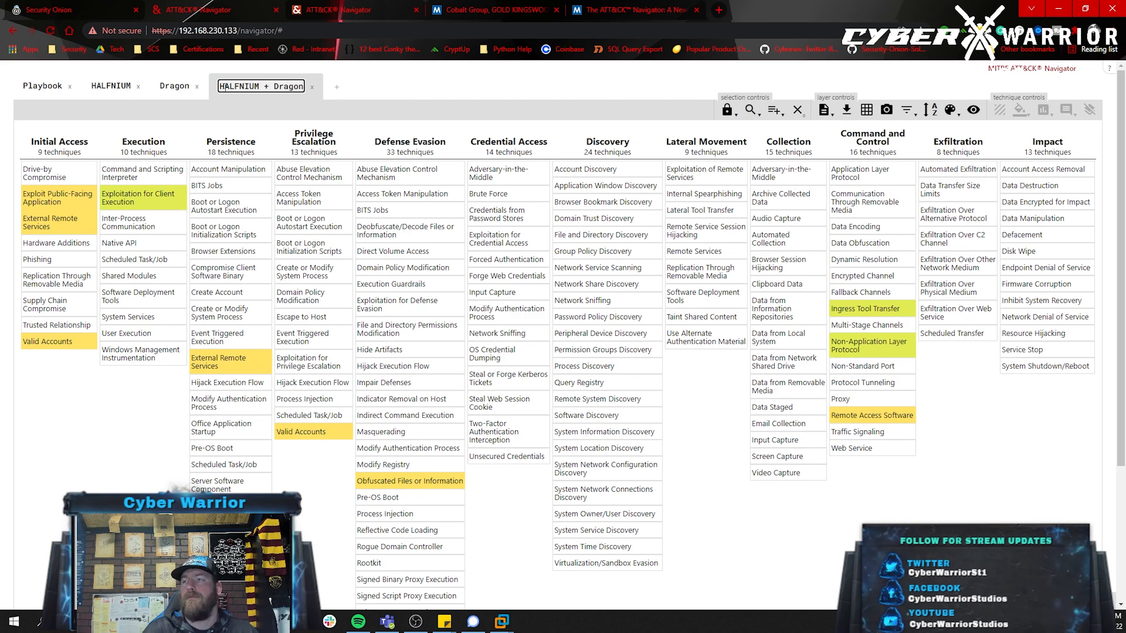
left_click(783, 551)
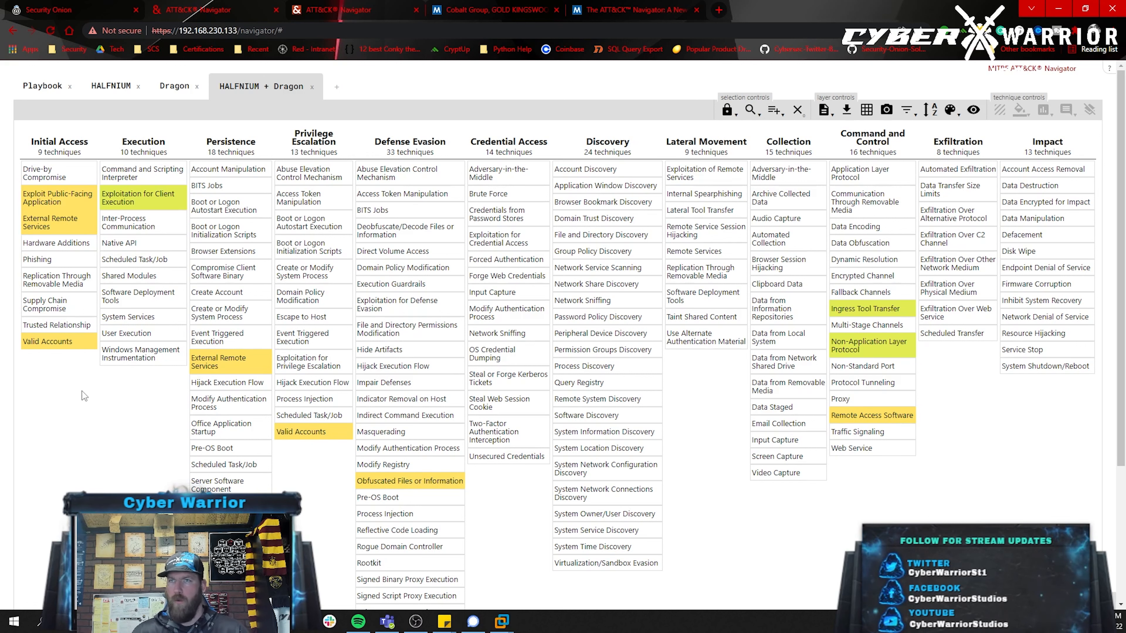
- Create a new empty layer and give its scoring gradient a green #3eff00 low-end color and a high value of 10
left_click(337, 87)
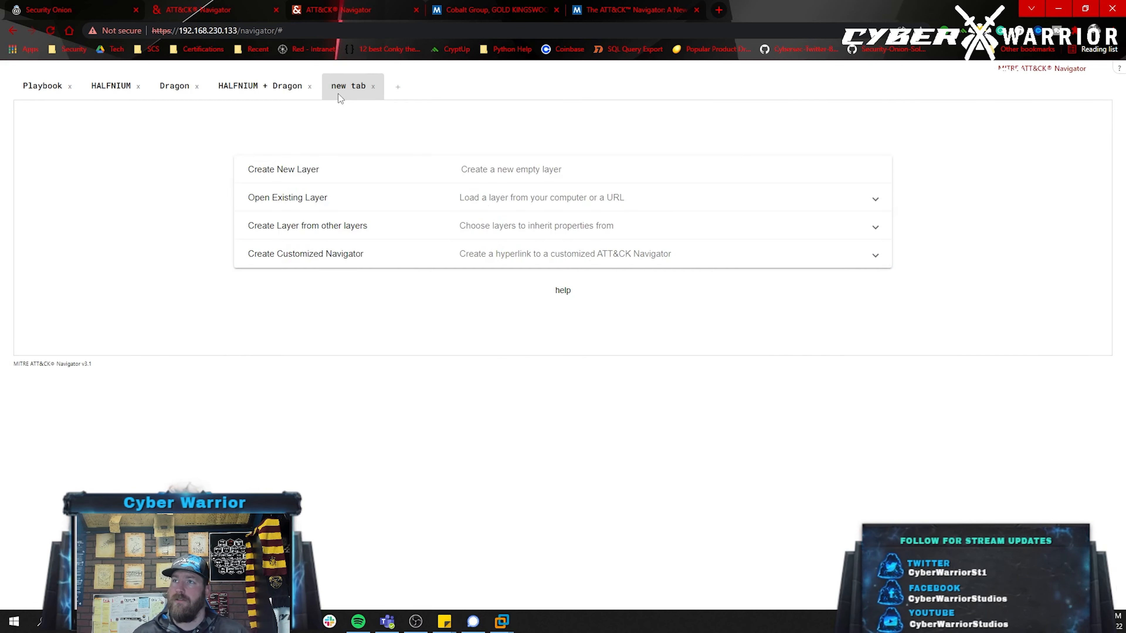
left_click(369, 173)
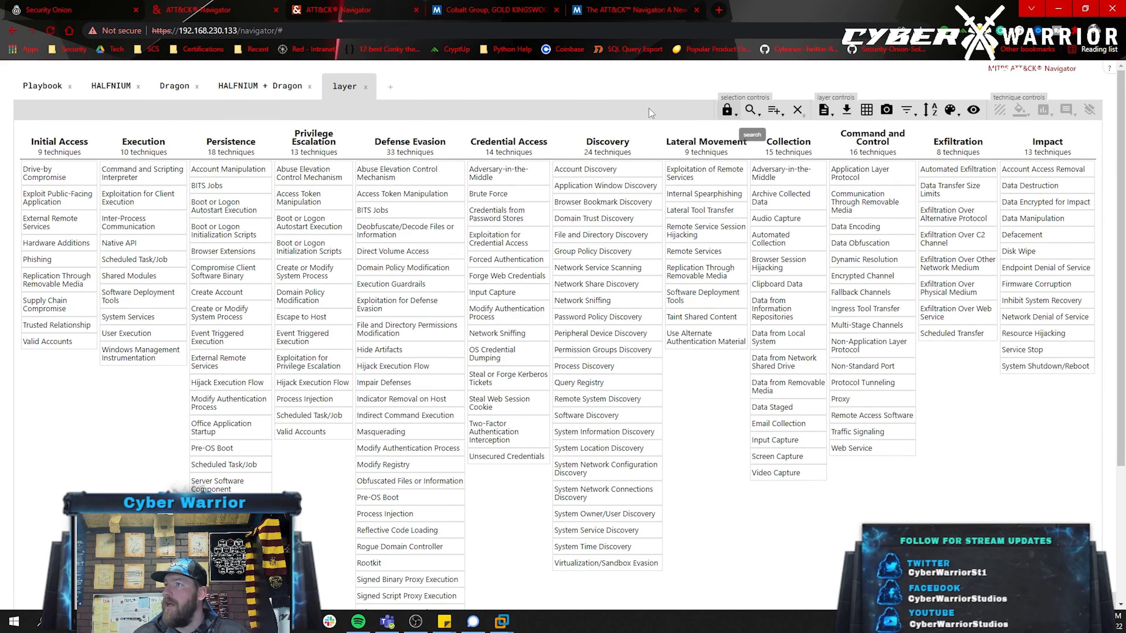
left_click(950, 110)
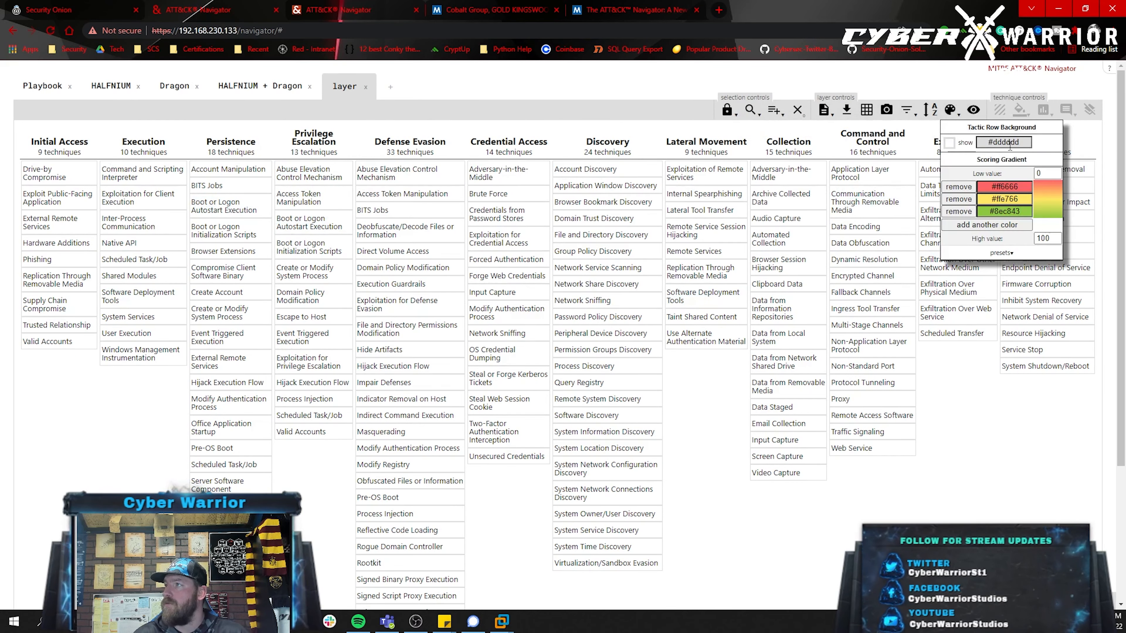
left_click(1005, 187)
left_click(1044, 291)
left_click_drag(1086, 213, 1112, 199)
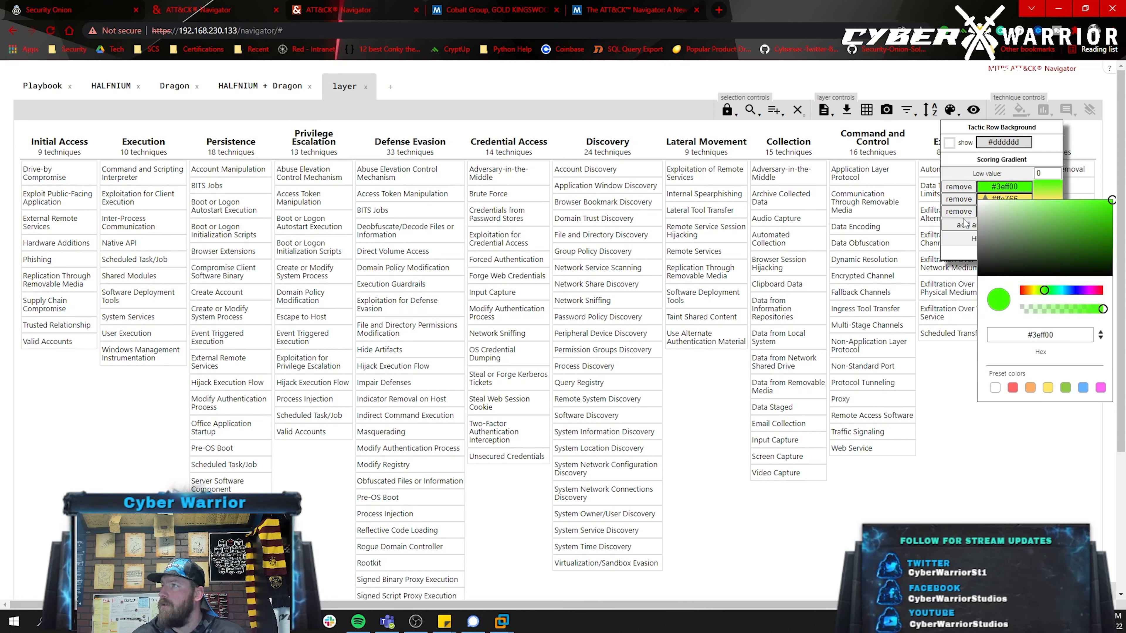
left_click(964, 244)
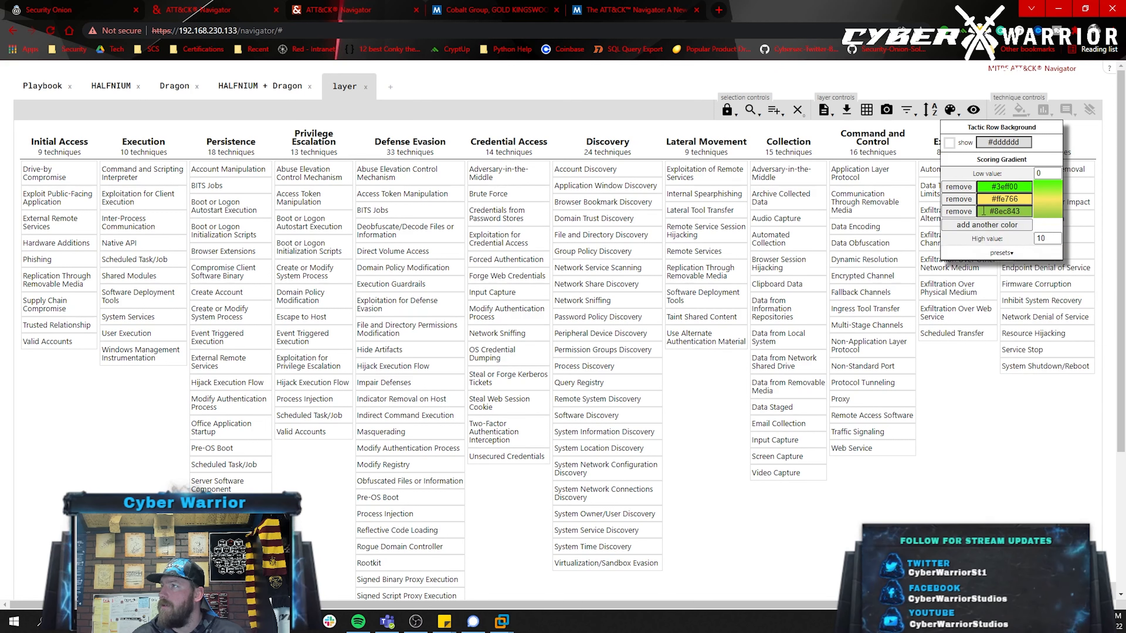
- Change the new layer's high-end gradient color to pure red #ff0000 and close the color settings
left_click(995, 210)
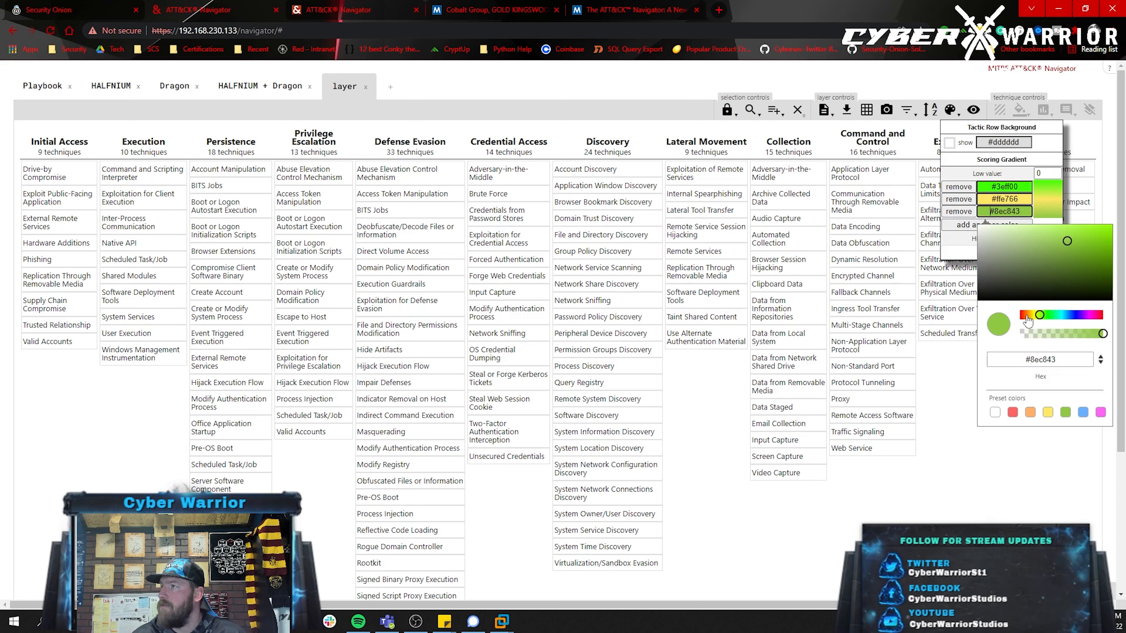
left_click_drag(1027, 316, 986, 306)
left_click_drag(1072, 238, 1123, 216)
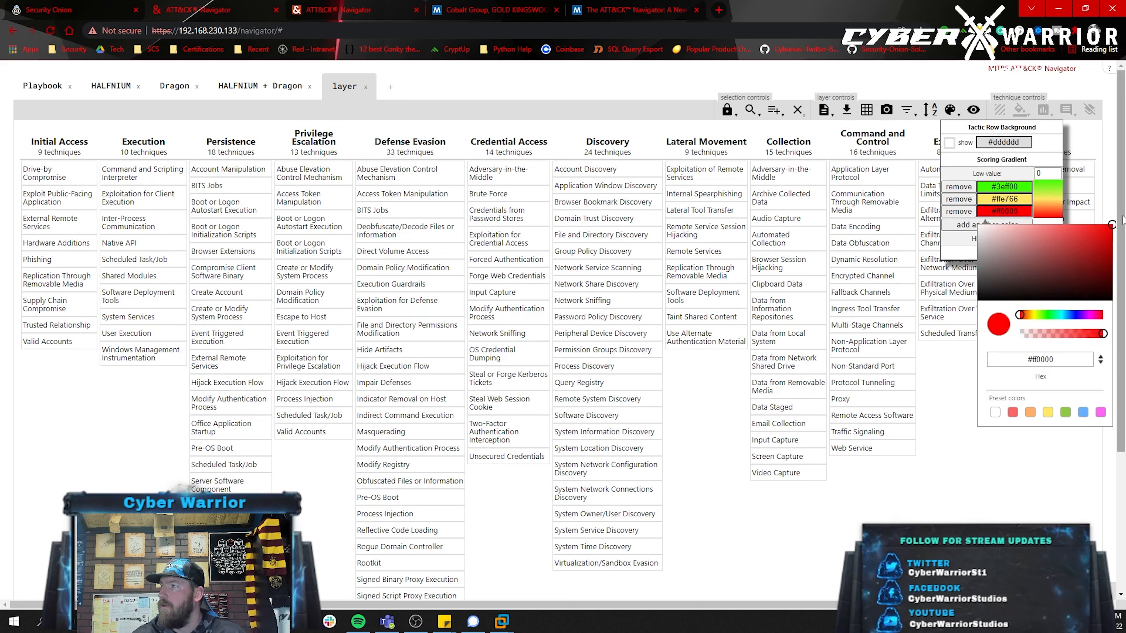
left_click(966, 431)
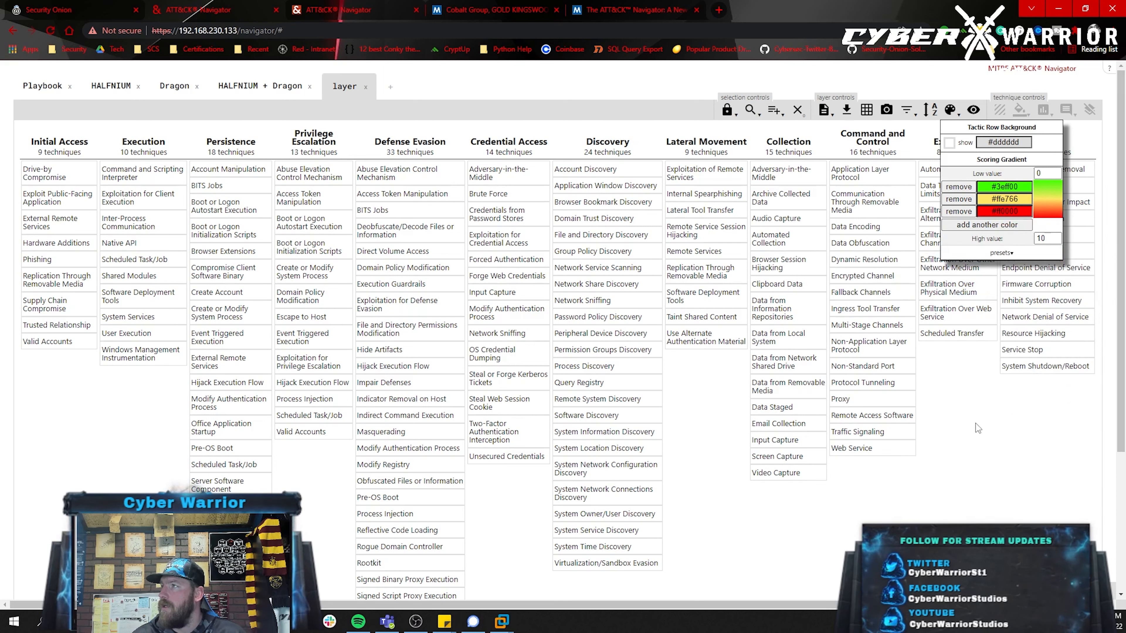
left_click(950, 113)
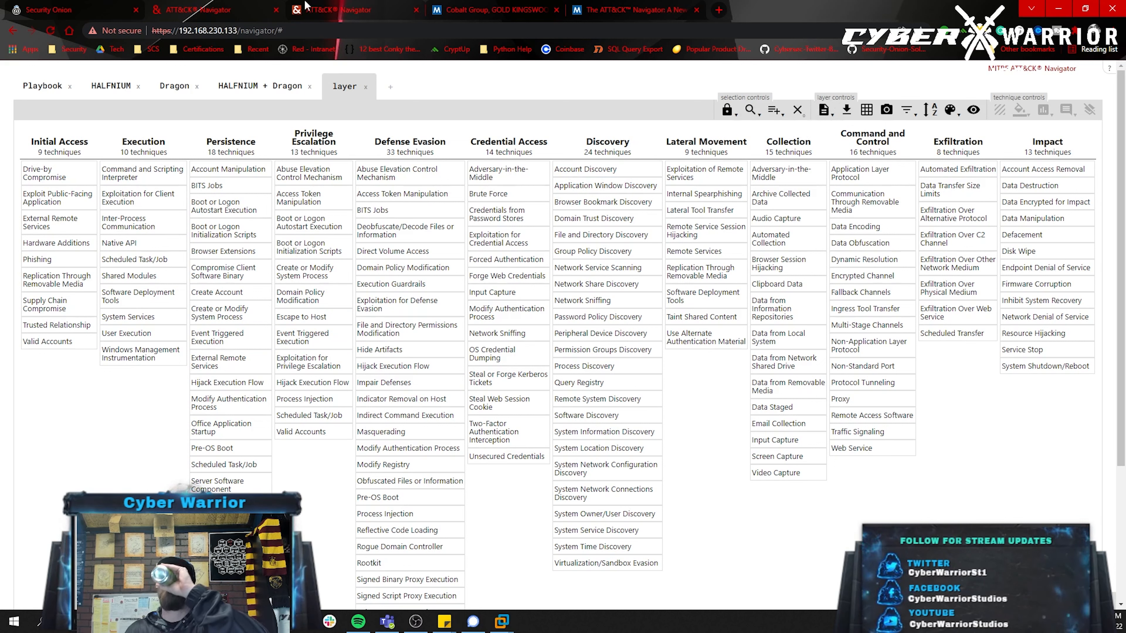
- From the HALFNIUM + Dragon layer, view the Exploit Public-Facing Application technique's ATT&CK page and read through its procedure examples
left_click(212, 6)
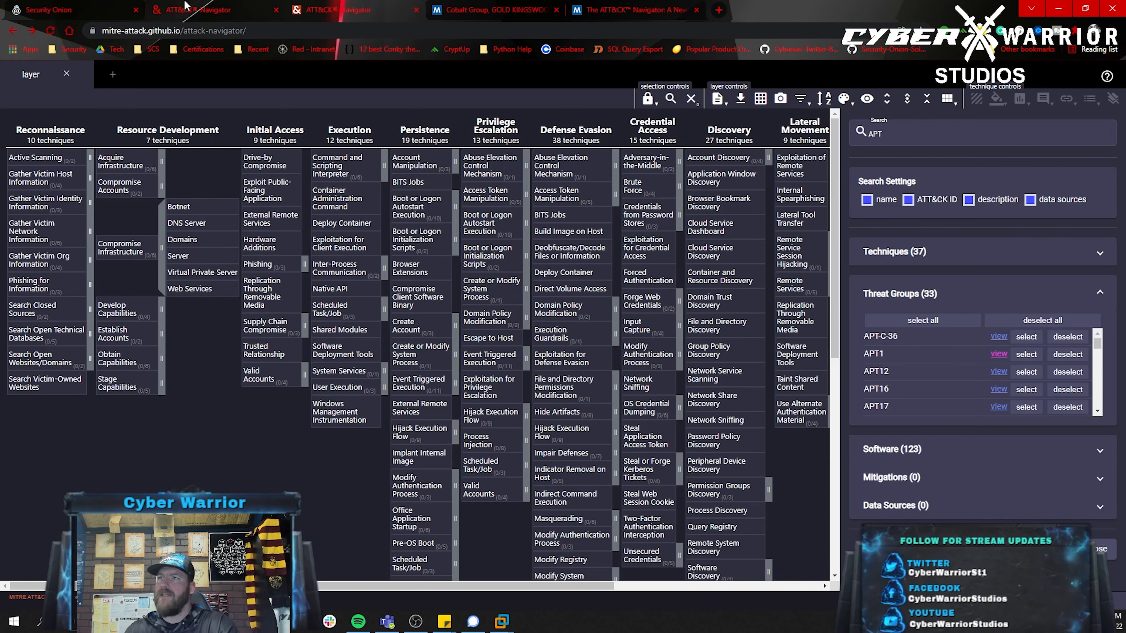
left_click(341, 9)
left_click(245, 88)
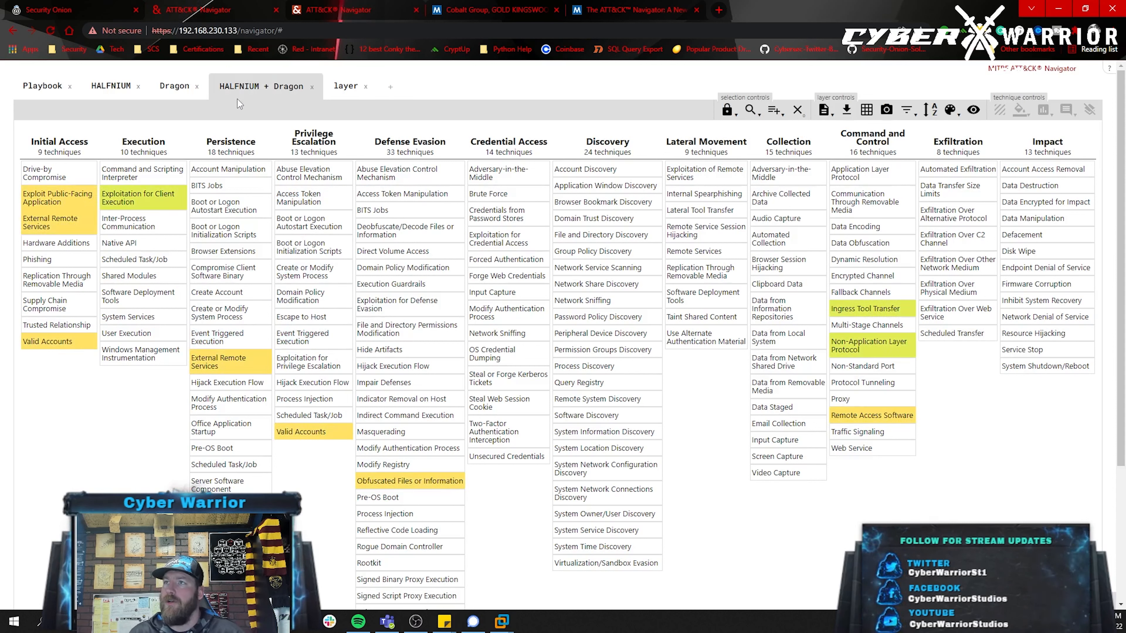
right_click(67, 204)
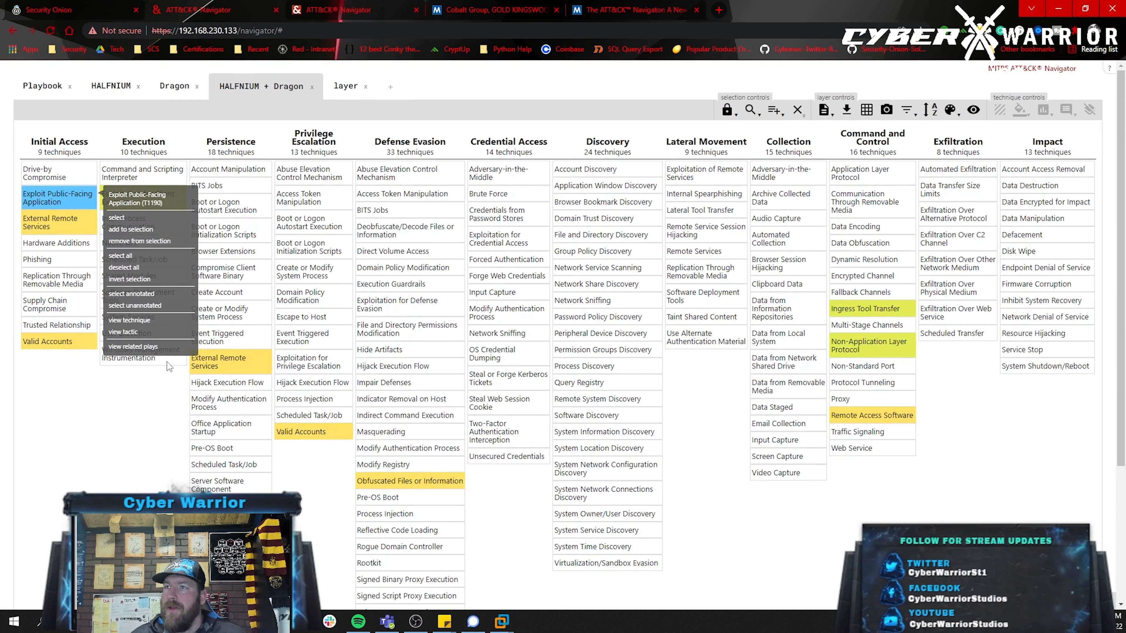
left_click(155, 320)
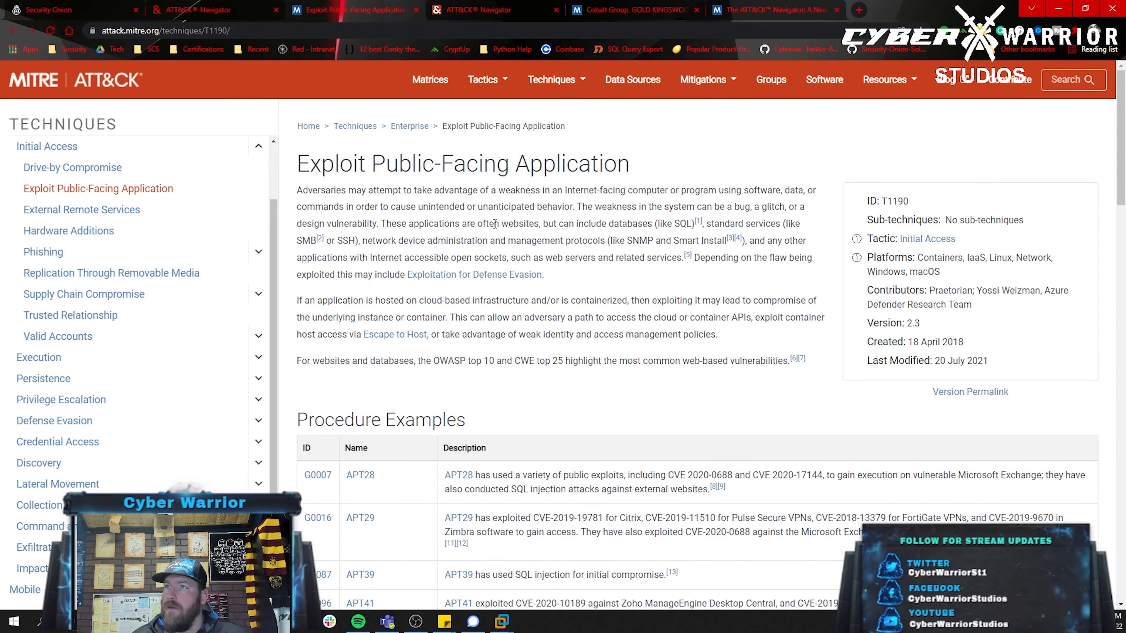
scroll(479, 378, "down", 5)
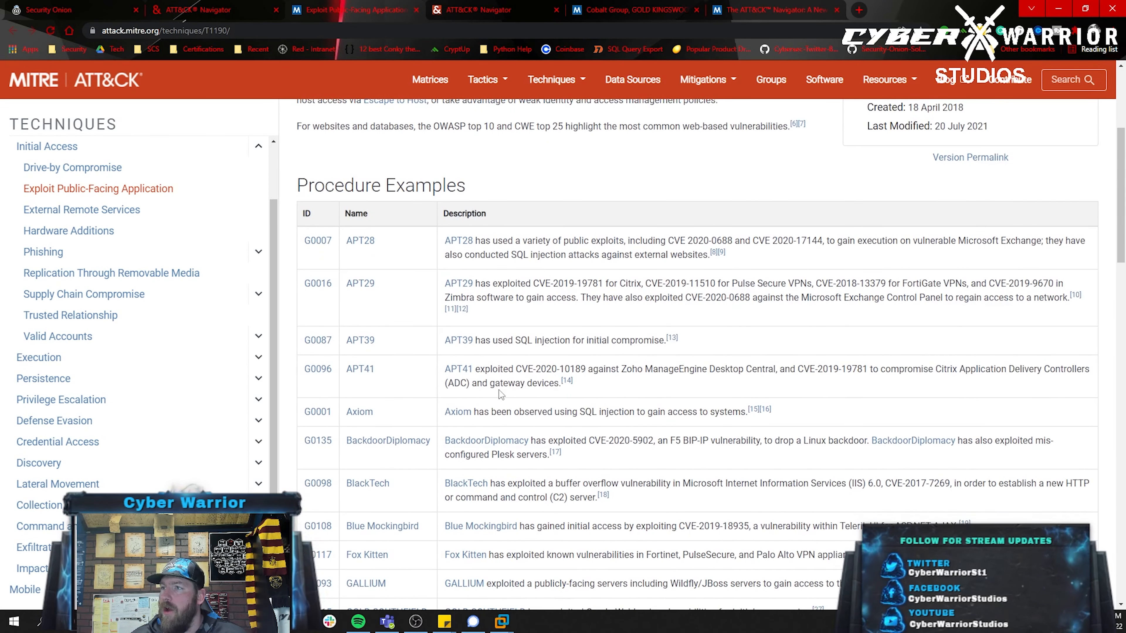
scroll(514, 409, "down", 3)
scroll(507, 424, "up", 3)
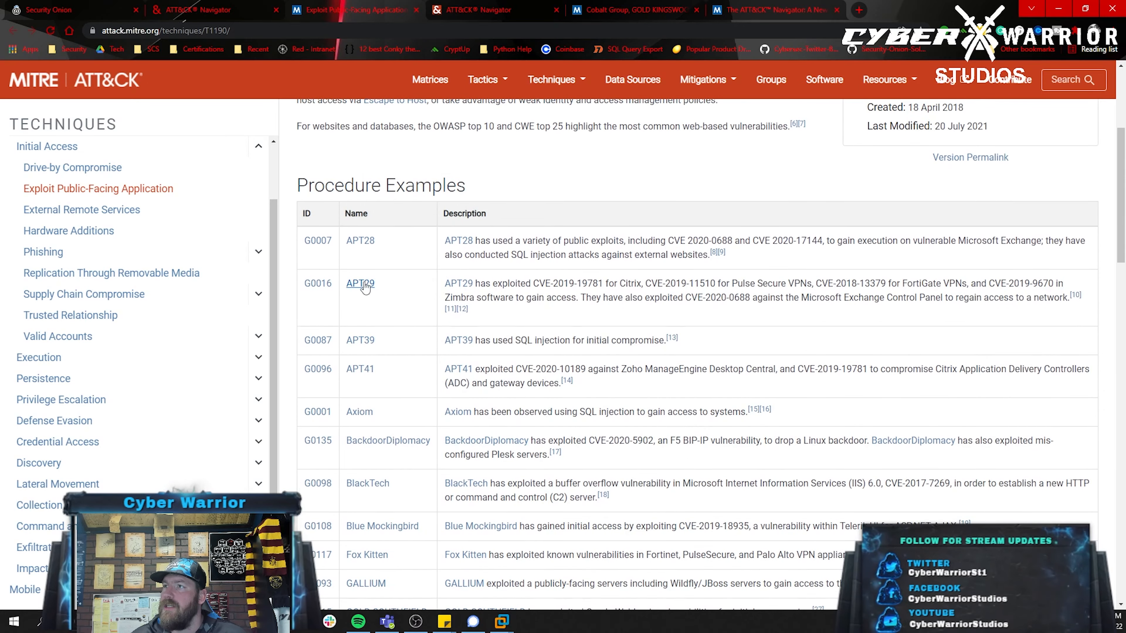
- Glance at the Cobalt Group page and return to the HALFNIUM + Dragon layer in the Navigator
left_click(665, 9)
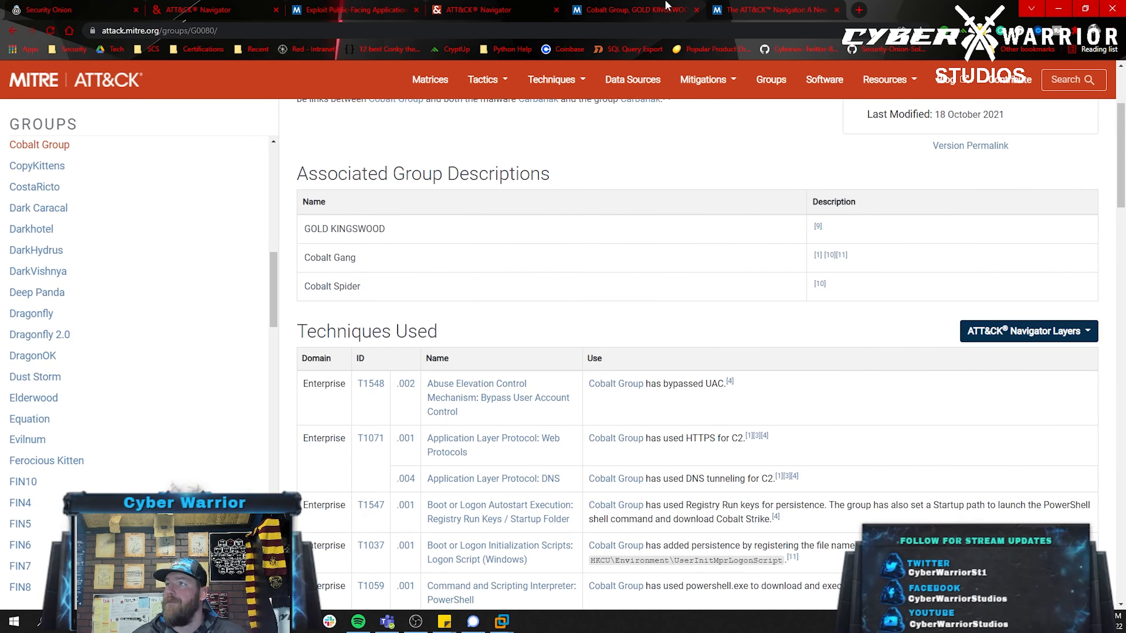
left_click(507, 5)
key("ctrl+shift+Tab")
key("ctrl+shift+Tab")
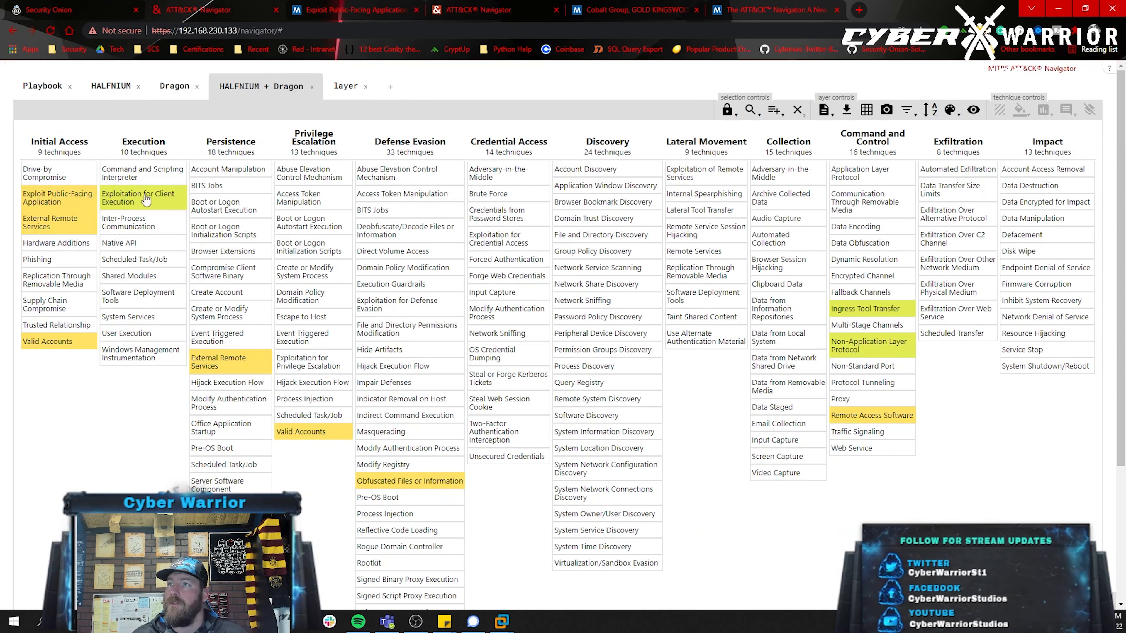
- Rename the new empty layer to "APT 28"
left_click(346, 86)
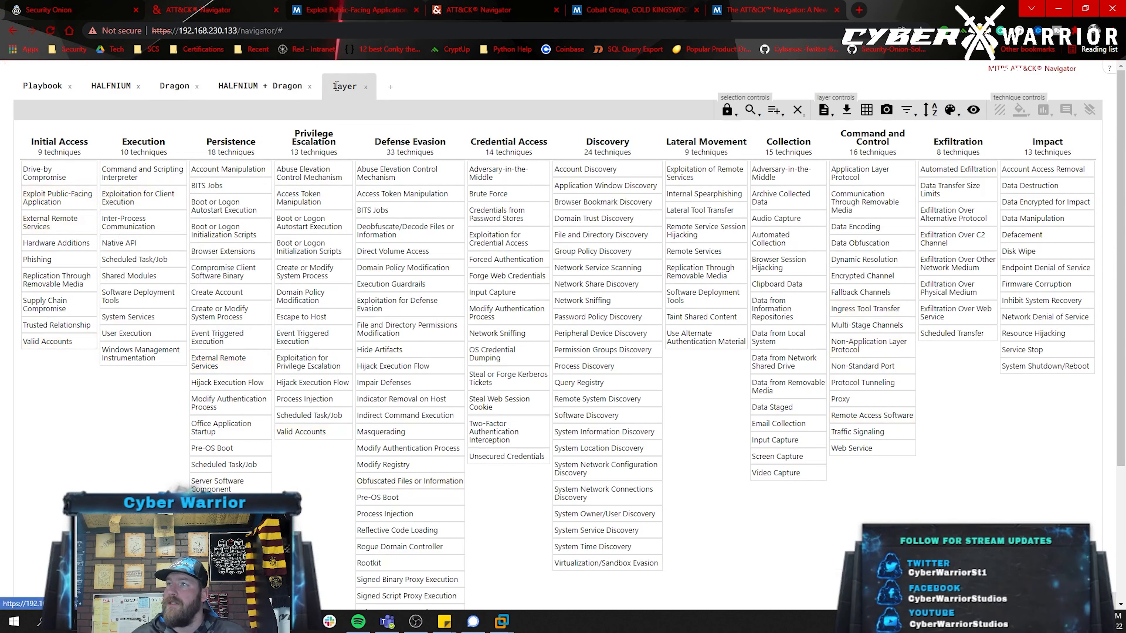
double_click(354, 86)
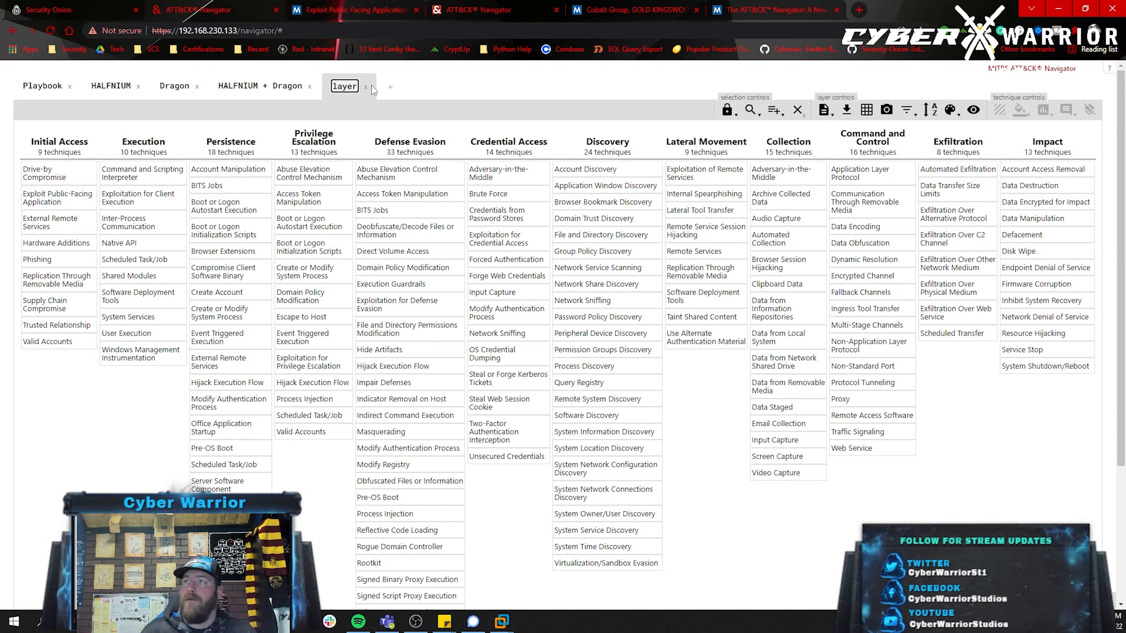
key("ctrl+a")
type("A")
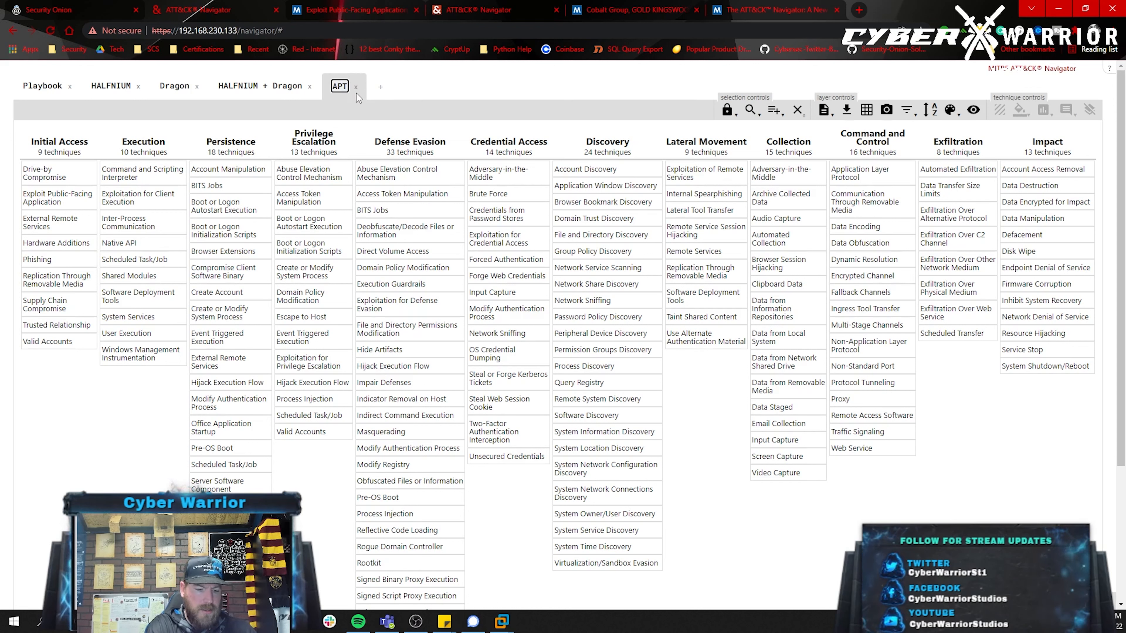
type("PT 28")
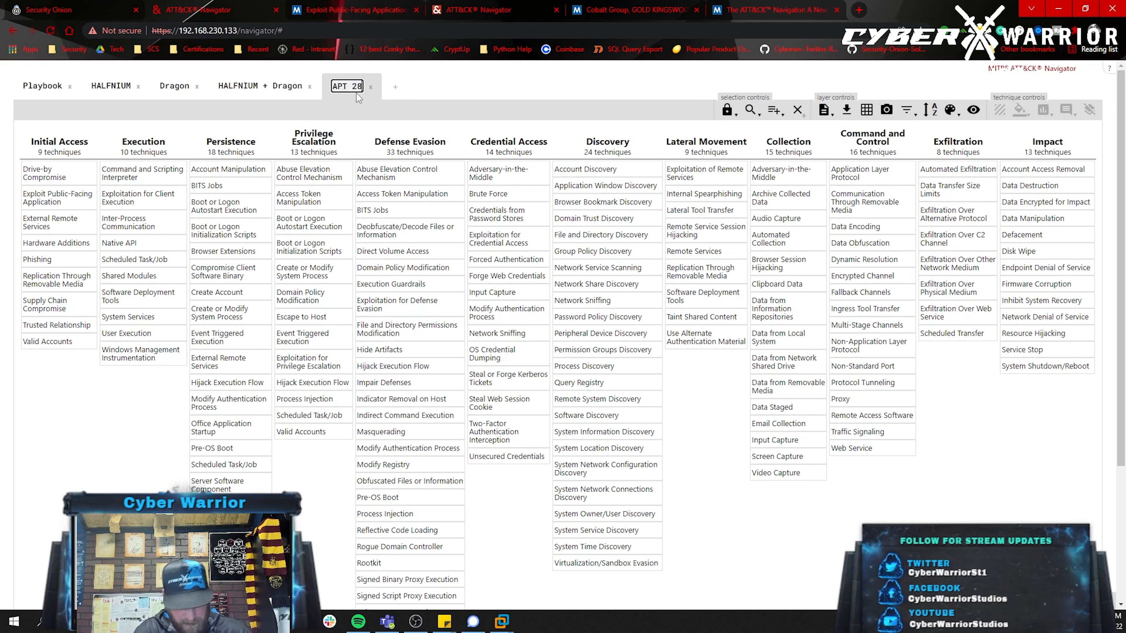
left_click(854, 511)
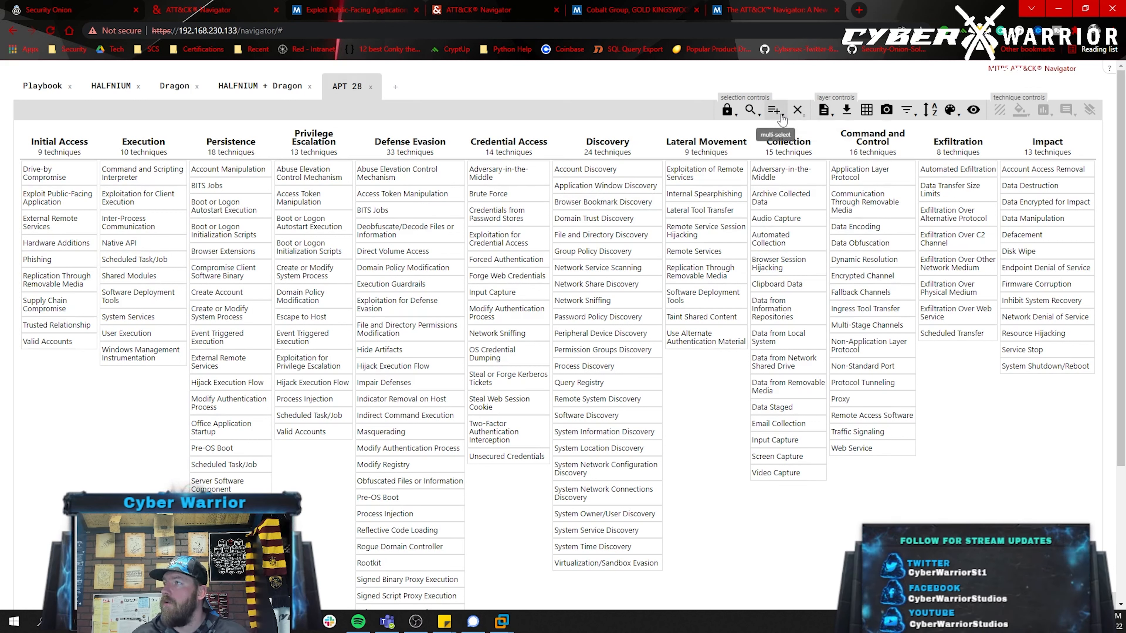
- Select all techniques of the APT28 threat group in the APT 28 layer and give them a score of 9
left_click(775, 110)
scroll(805, 185, "down", 3)
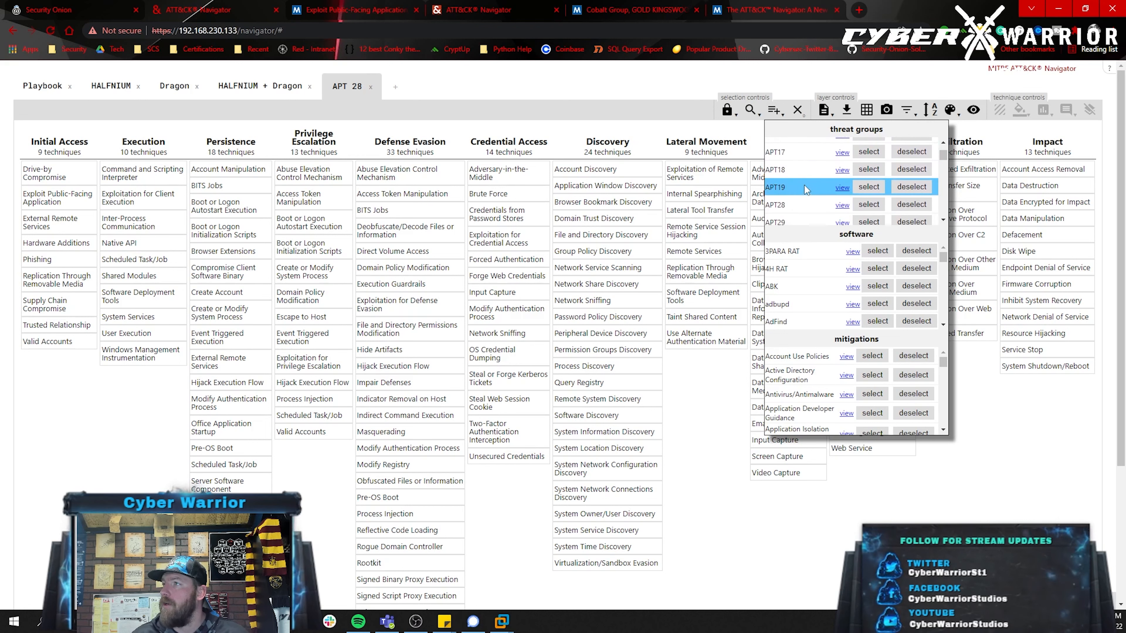
left_click(868, 205)
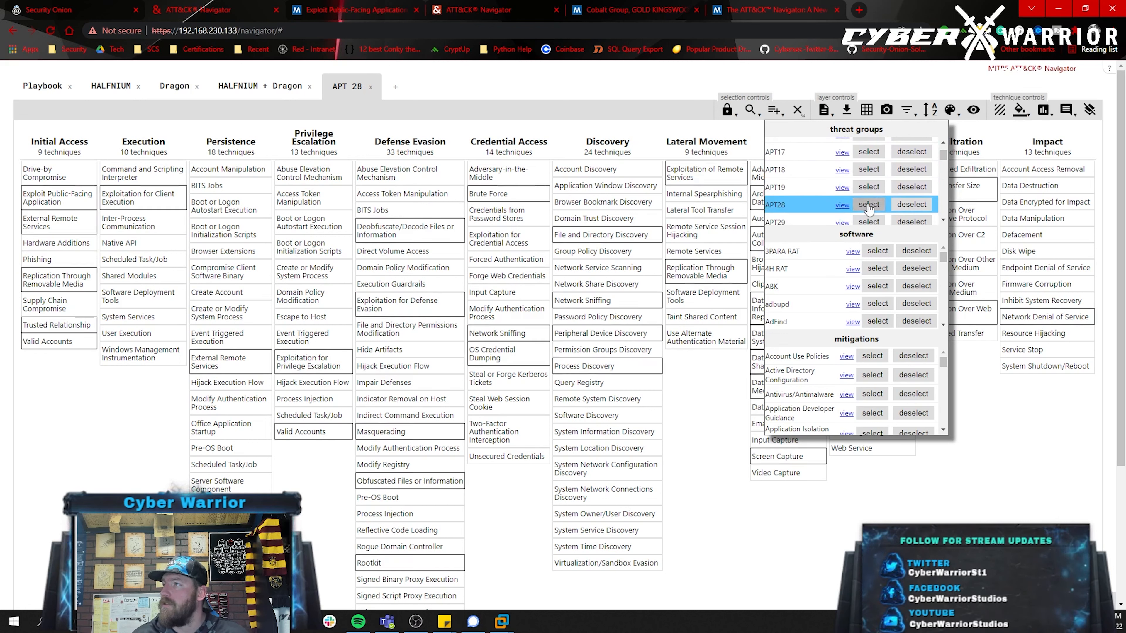
left_click(1043, 110)
left_click(995, 136)
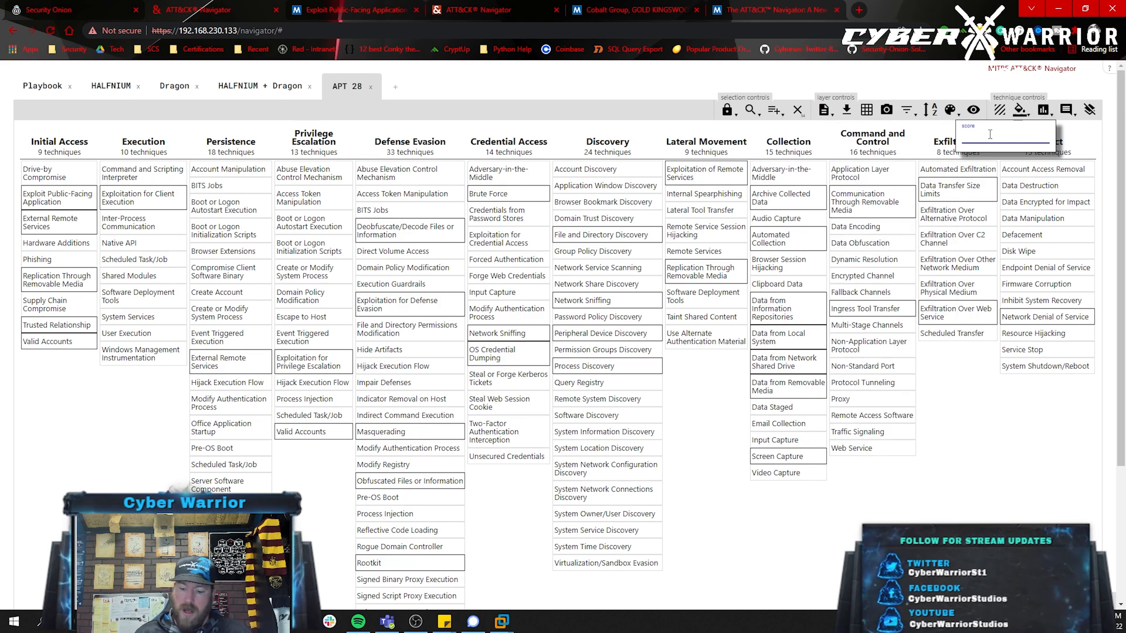
type("9")
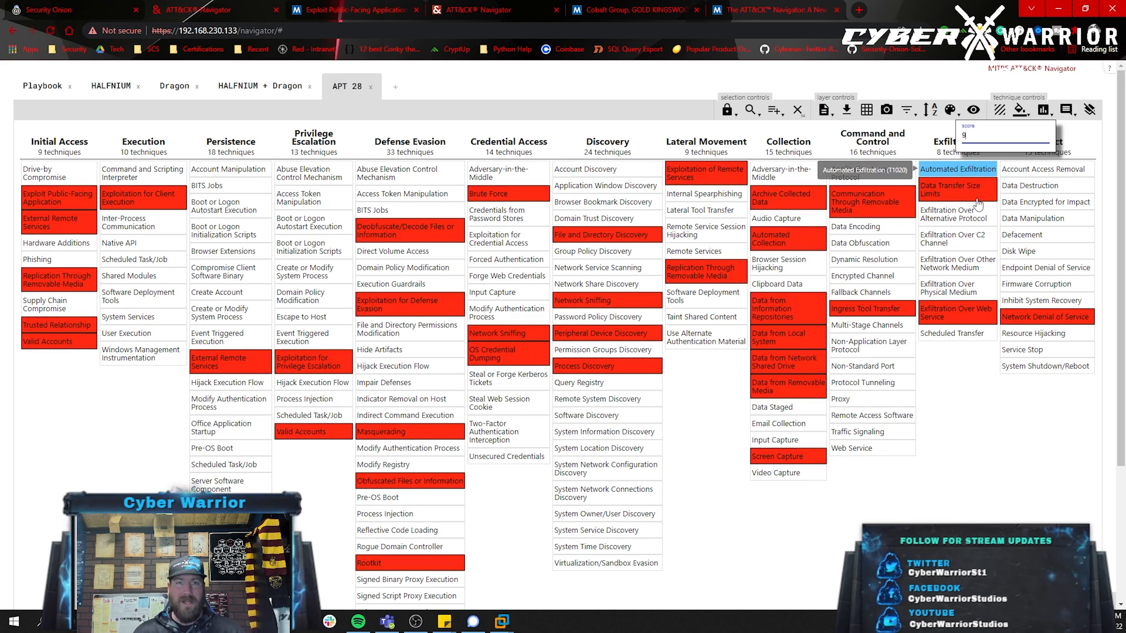
left_click(969, 481)
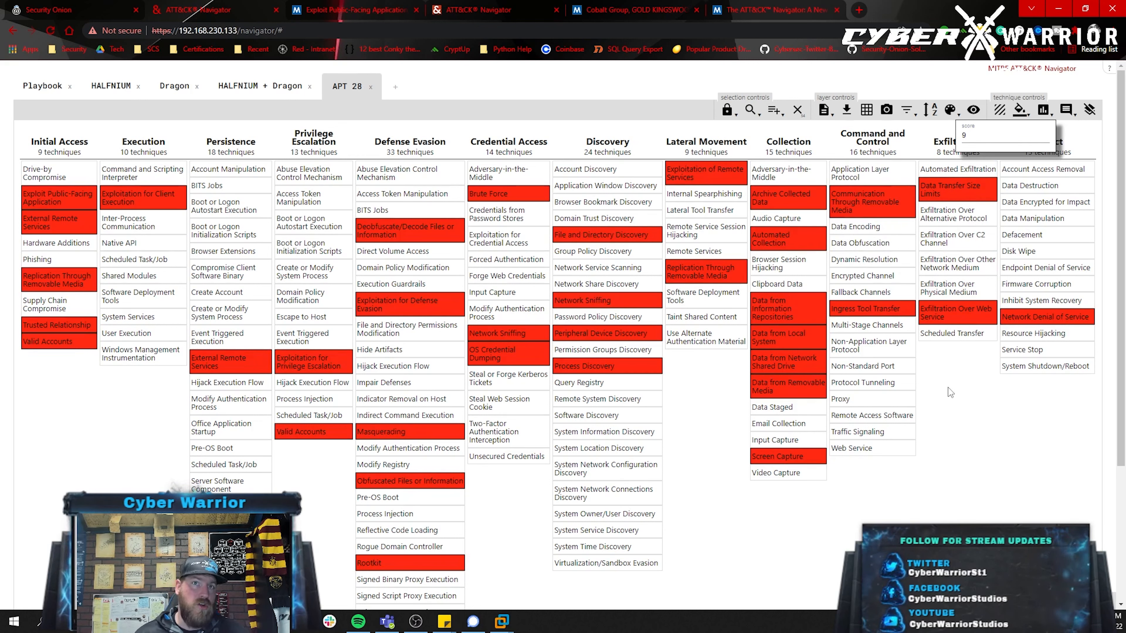
left_click(1020, 112)
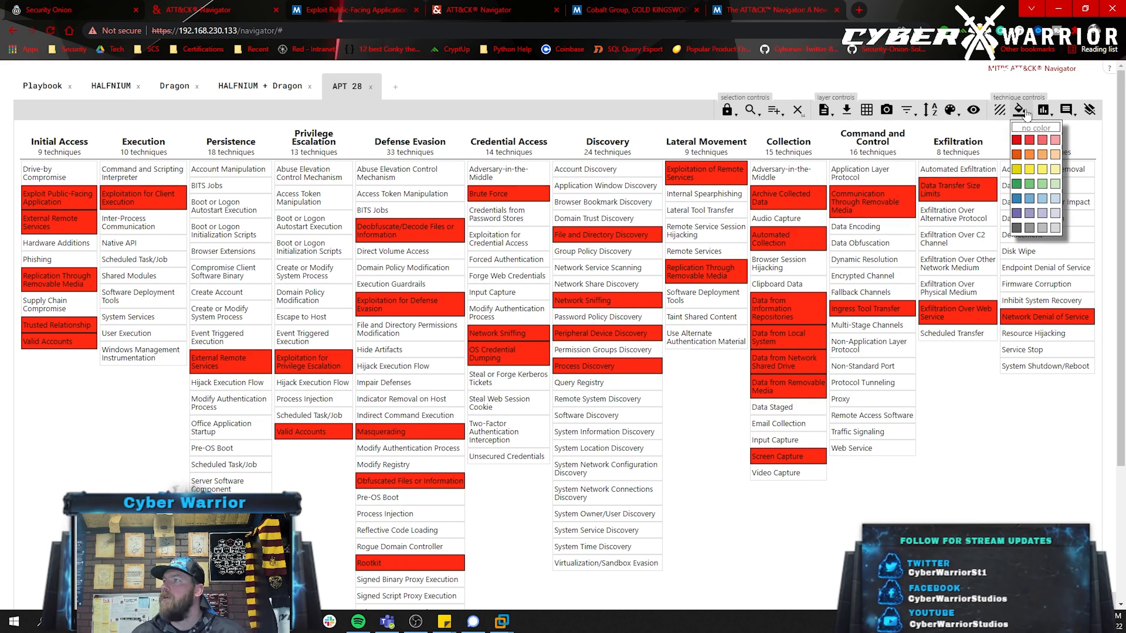
left_click(1021, 111)
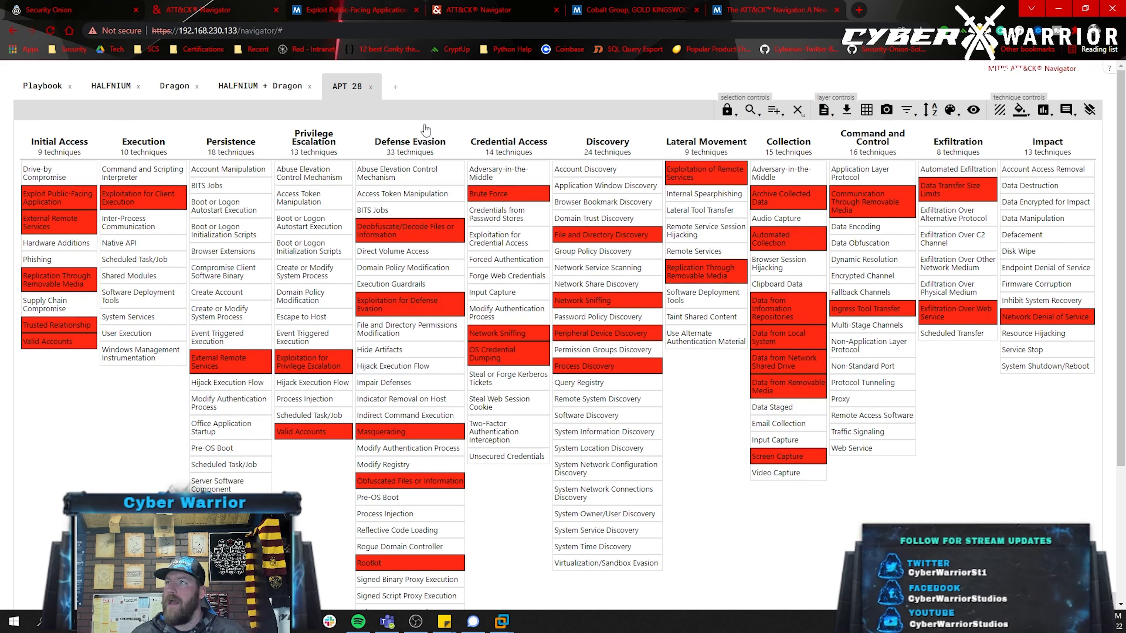
- Start a layer derived from other layers and set its score expression to b + c + e
left_click(397, 87)
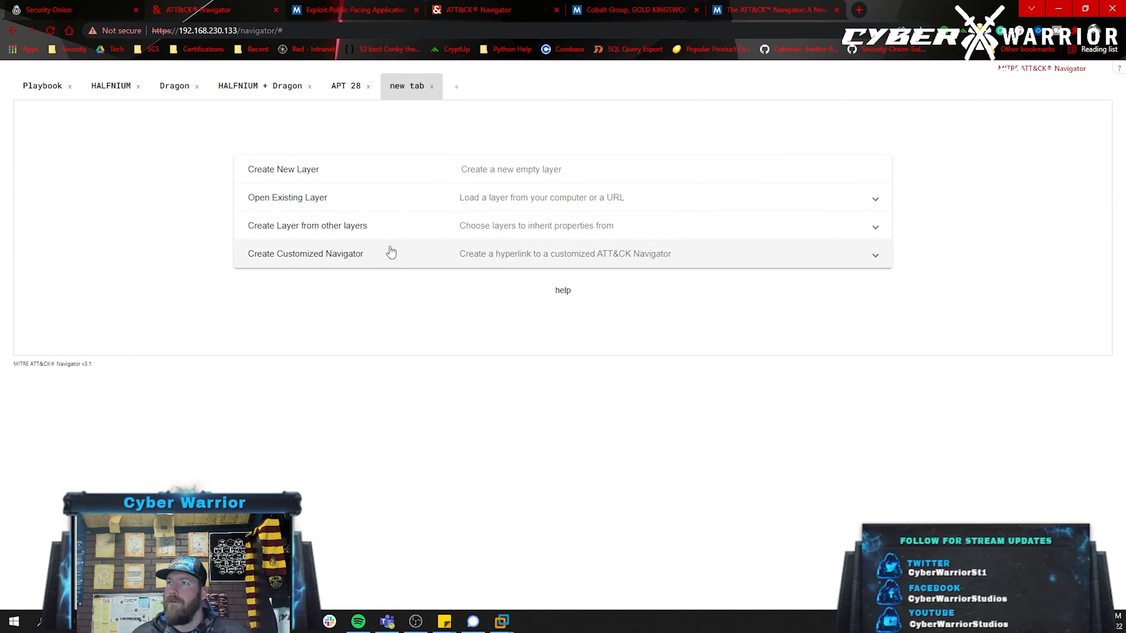
left_click(402, 236)
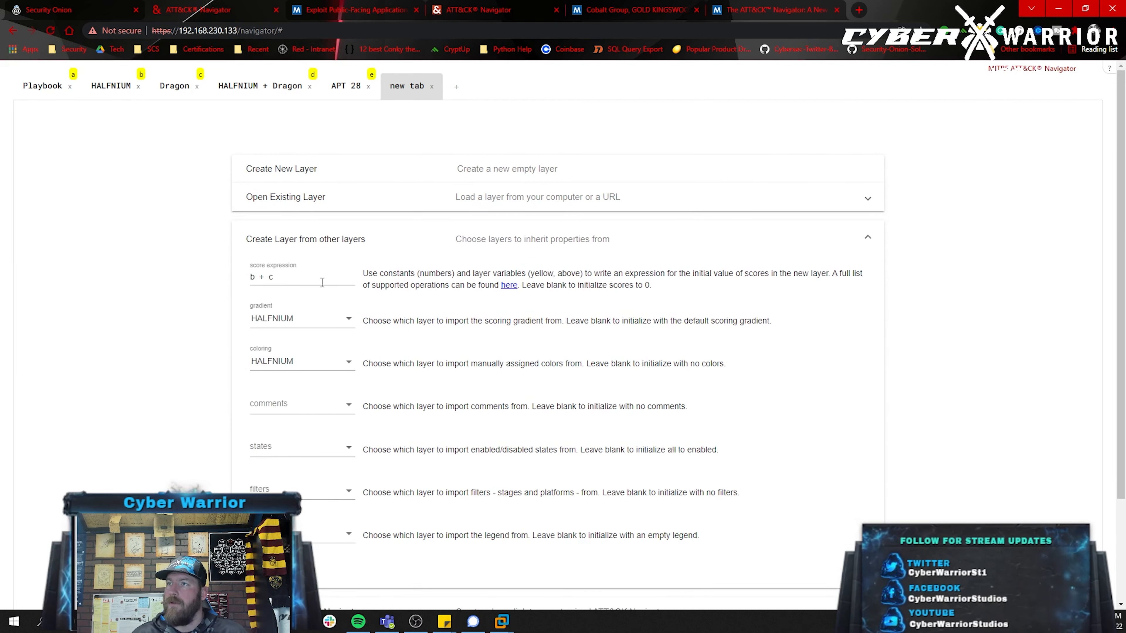
left_click(285, 276)
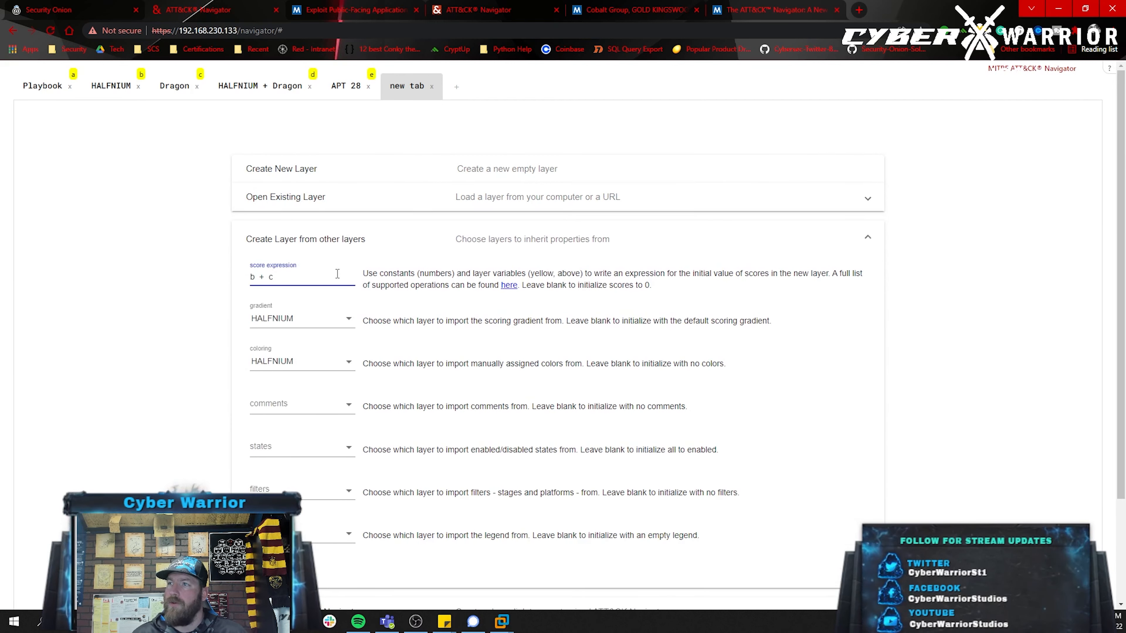
type("+")
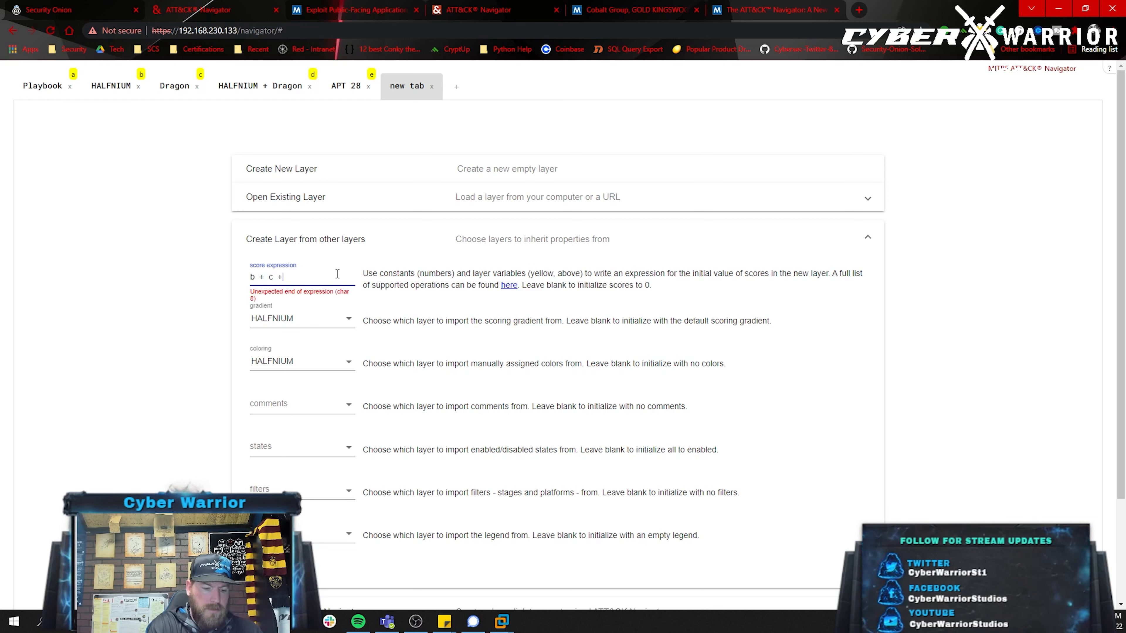
type("d")
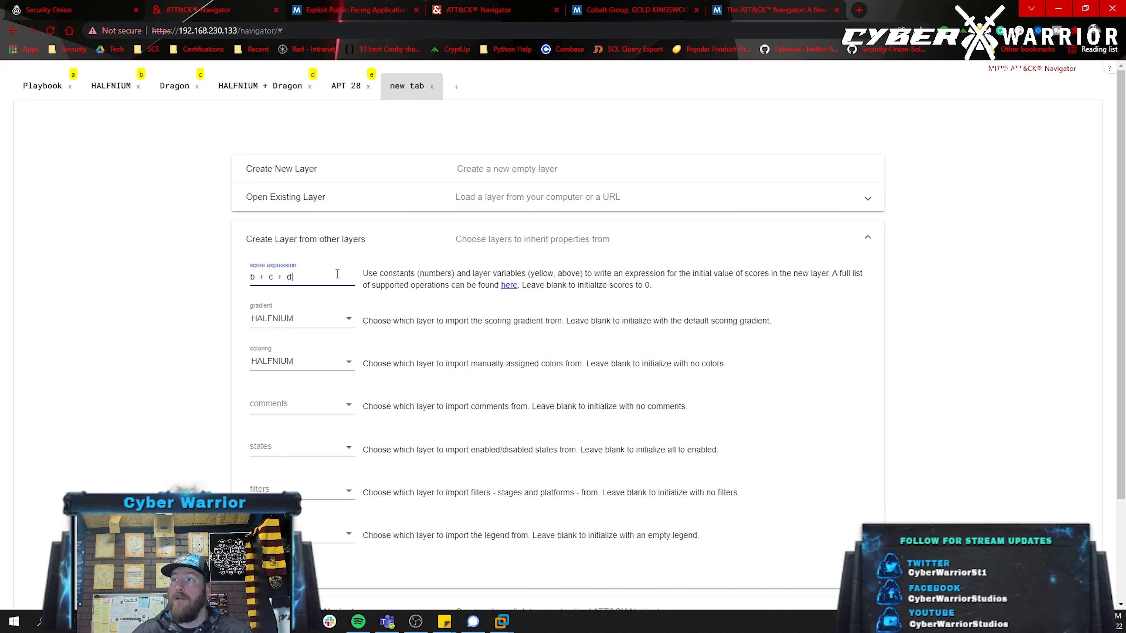
key("BackSpace")
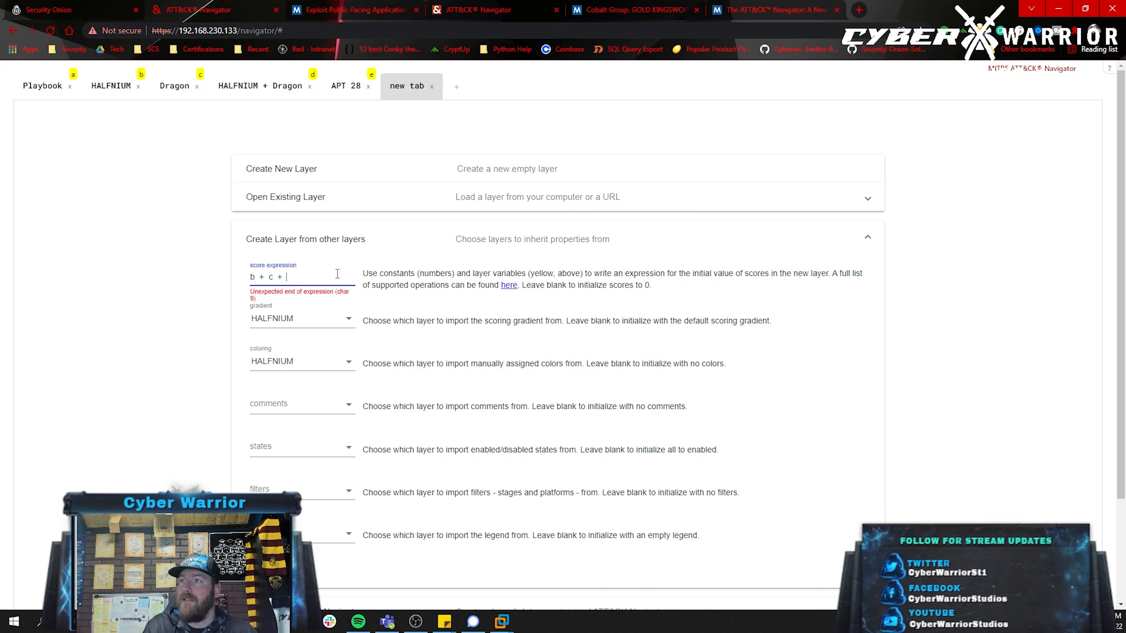
type("e")
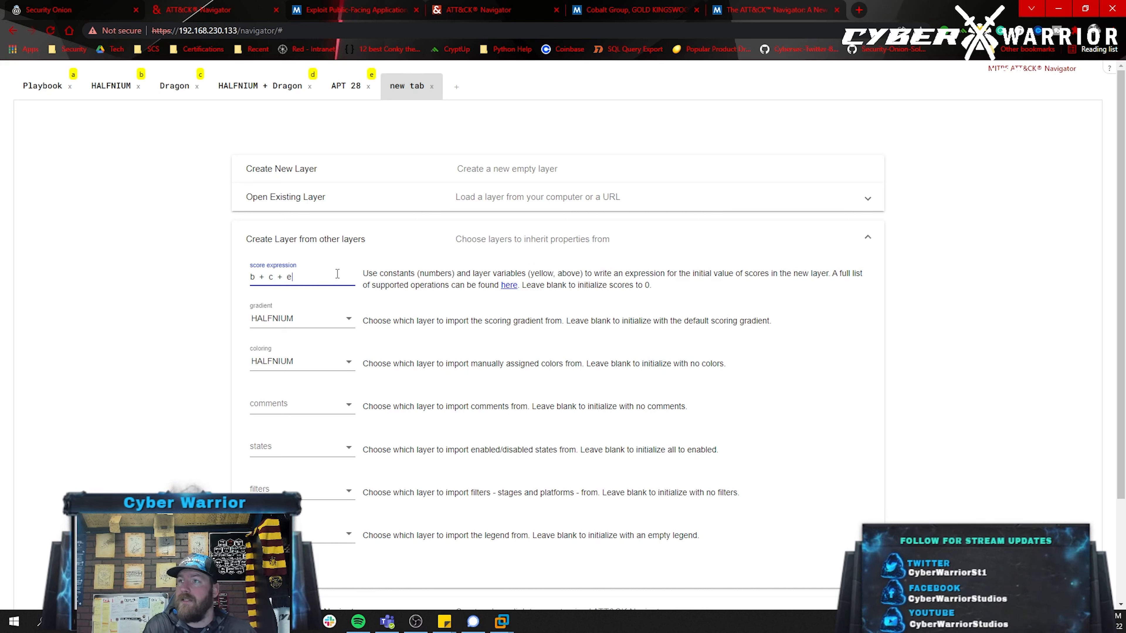
- Import the gradient and coloring from the HALFNIUM + Dragon layer and create the combined layer
left_click(326, 318)
left_click(313, 368)
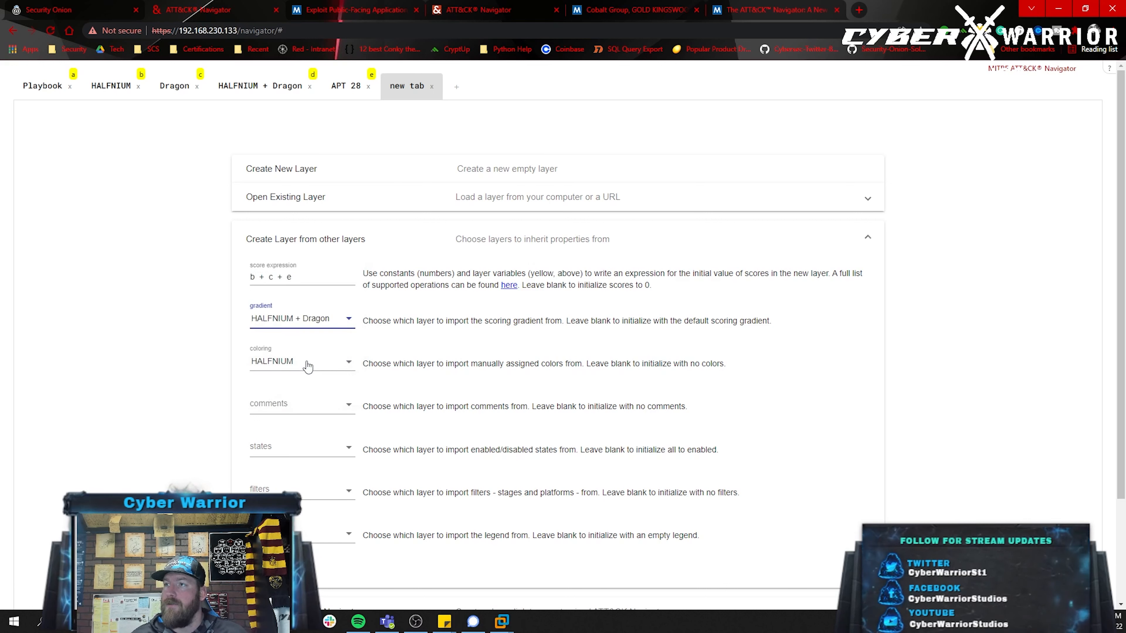
left_click(313, 365)
left_click(315, 412)
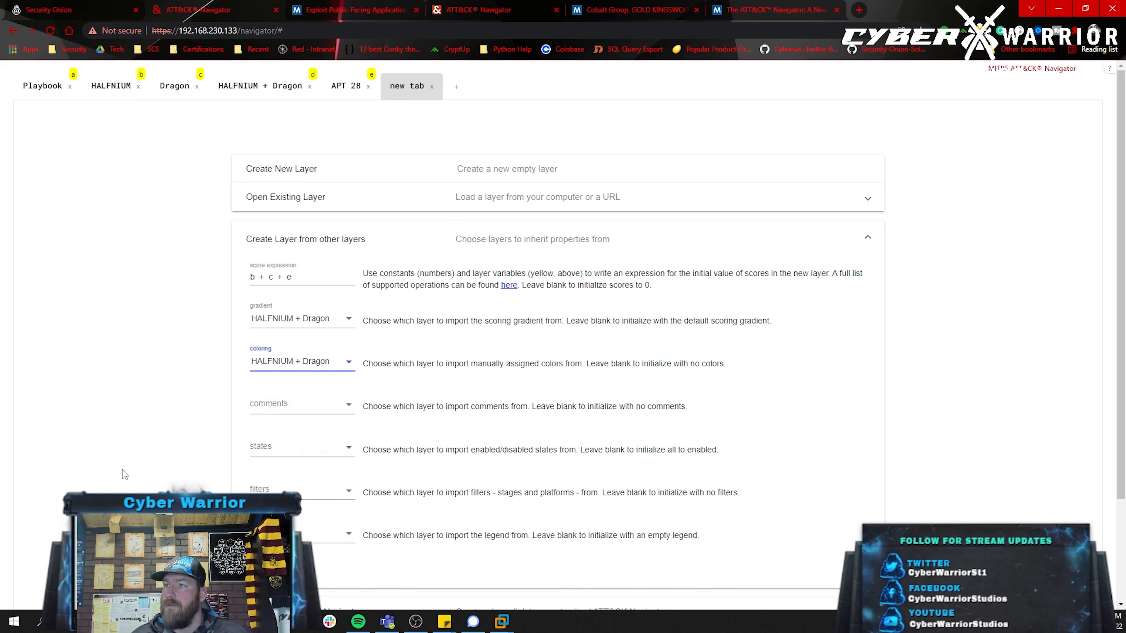
left_click(265, 568)
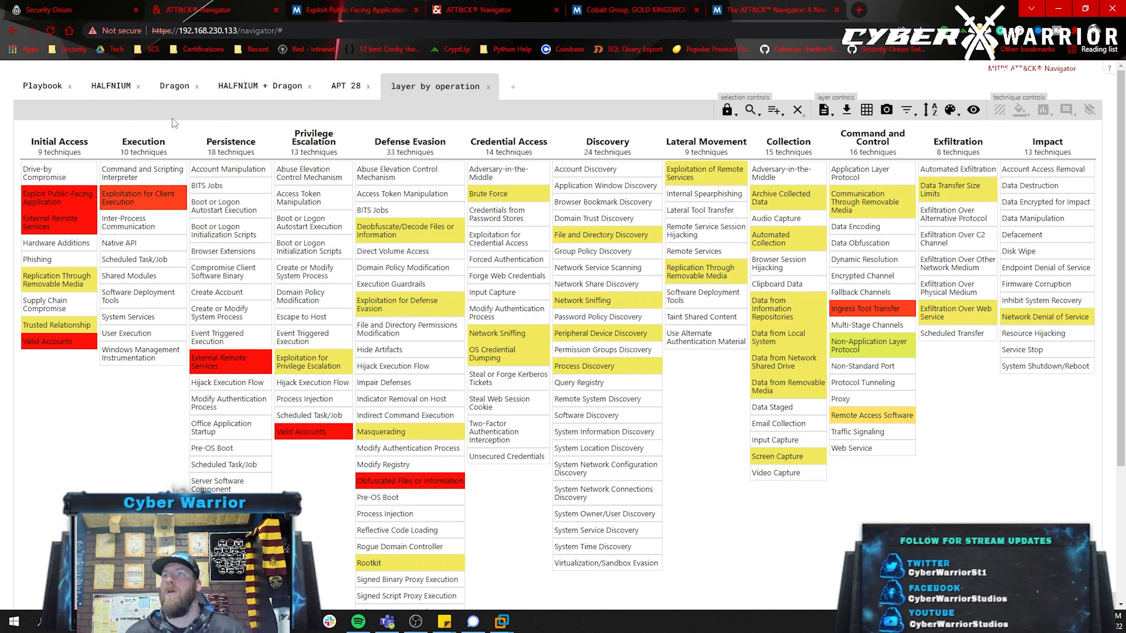
- Export the combined layer to Excel and look over the downloaded layer_by_operation.xlsx in Excel before closing it
mouse_move(61, 199)
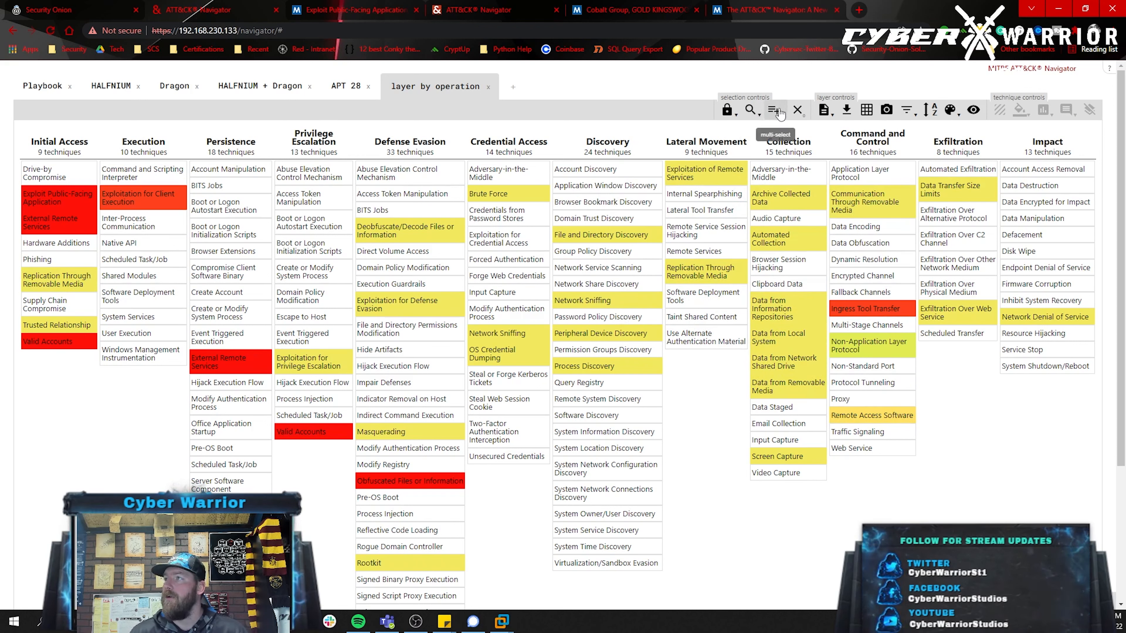
left_click(870, 116)
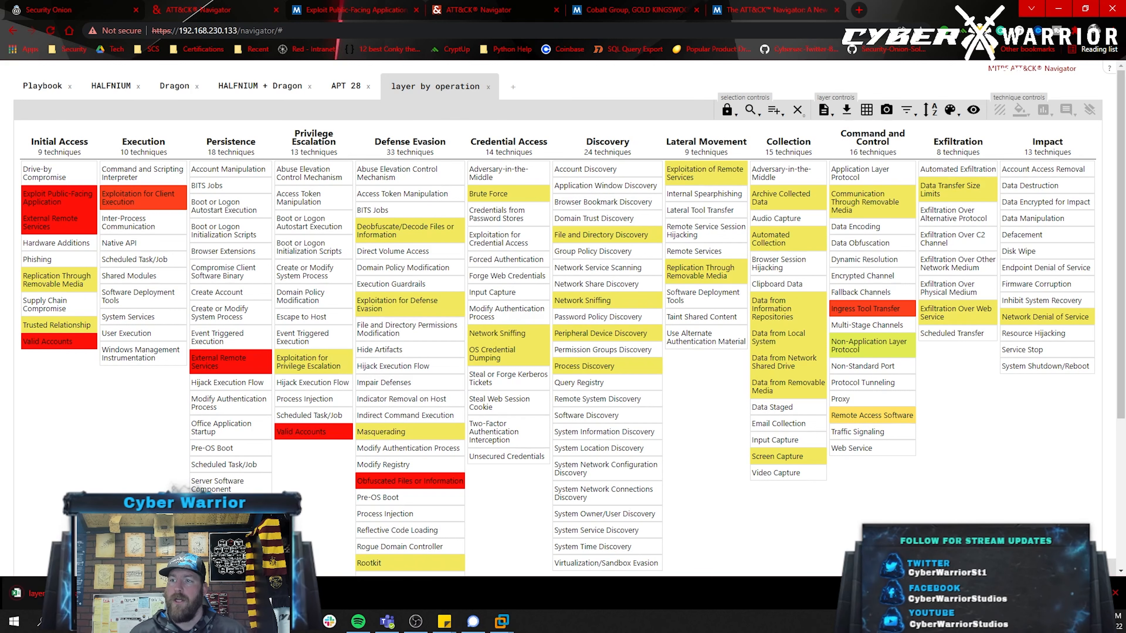
left_click(26, 593)
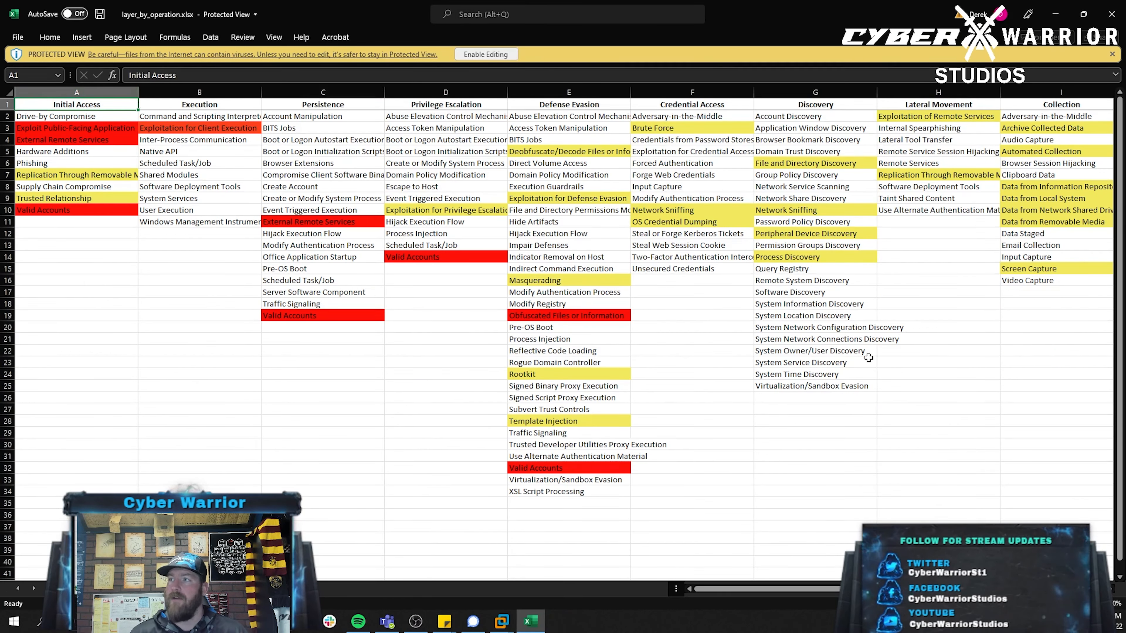
left_click_drag(727, 589, 660, 594)
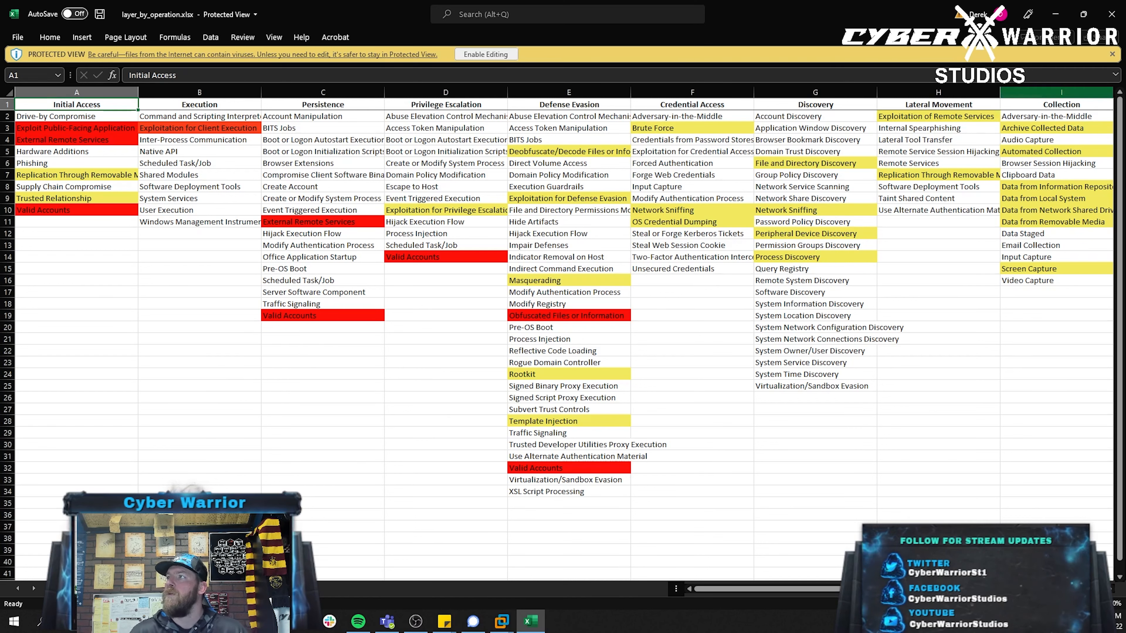
left_click(1113, 15)
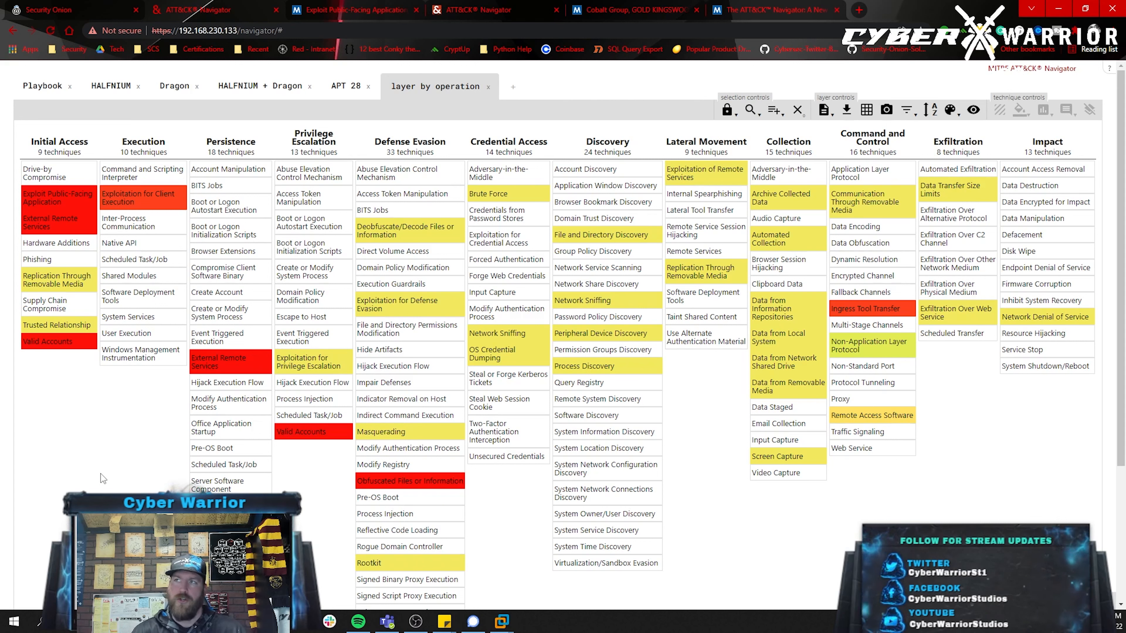
- Switch to the public ATT&CK Navigator at mitre-attack.github.io/attack-navigator and reload it, discarding the open layer
left_click(470, 10)
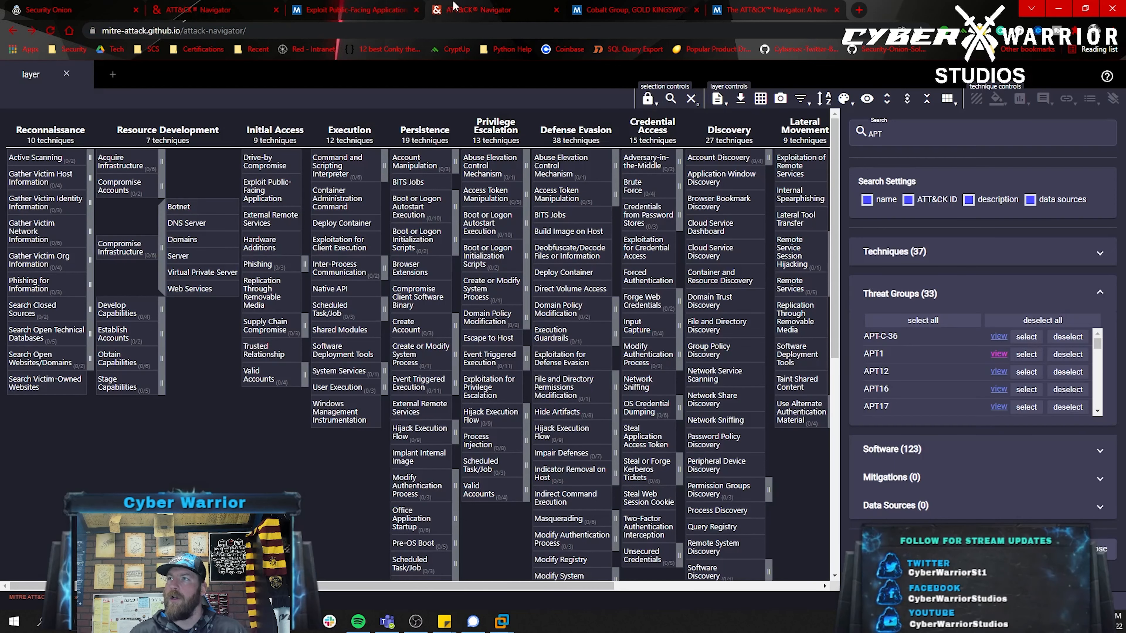
left_click(359, 31)
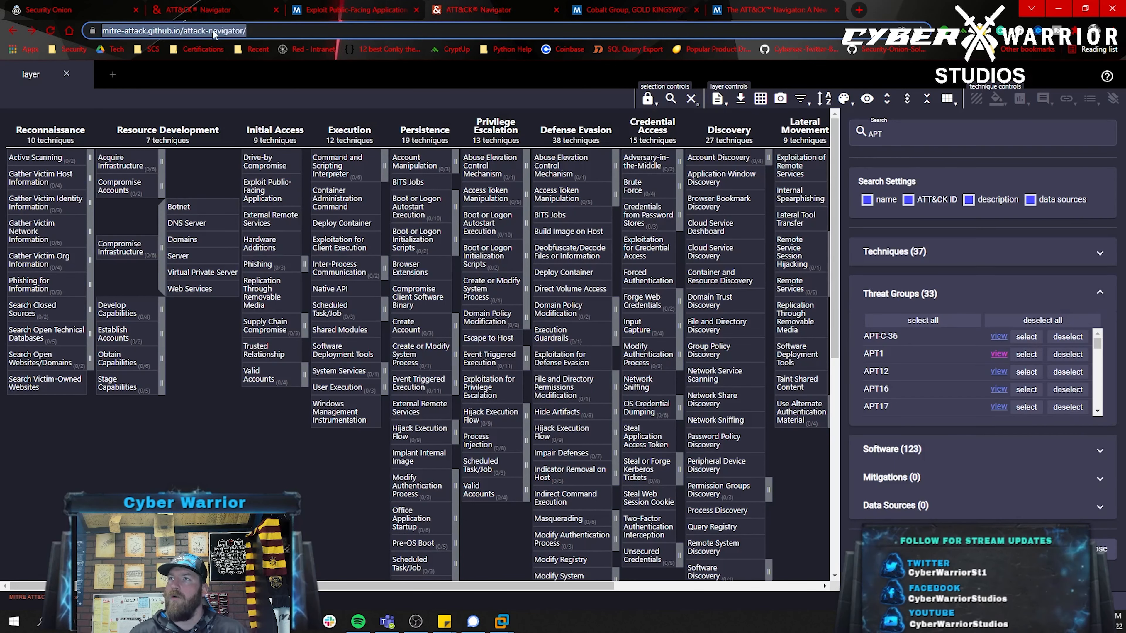
key("Return")
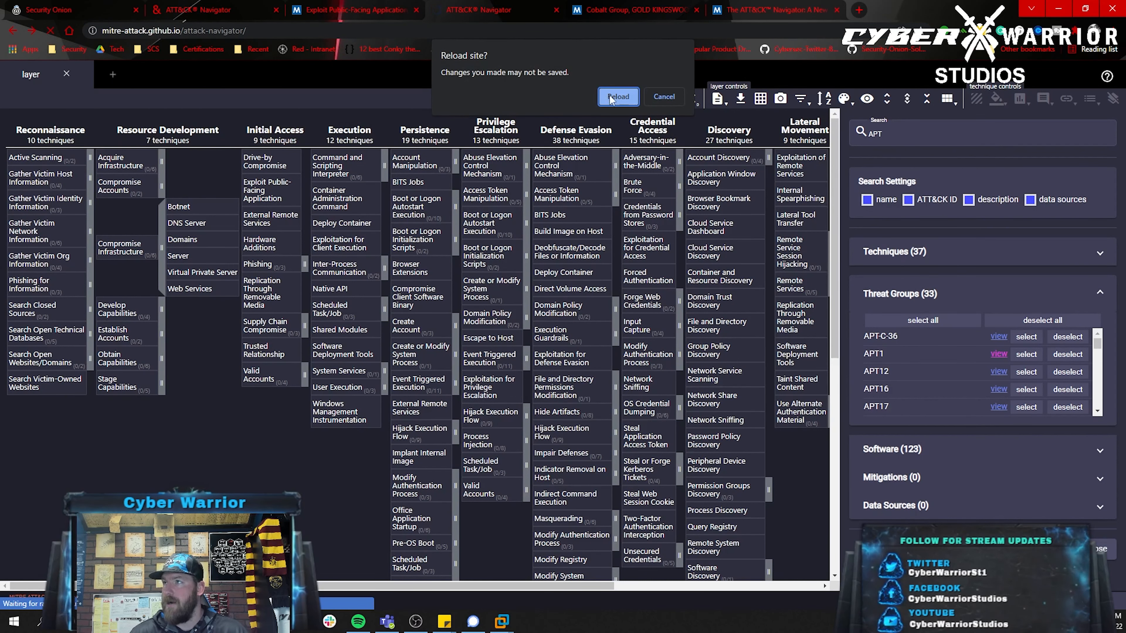
key("Return")
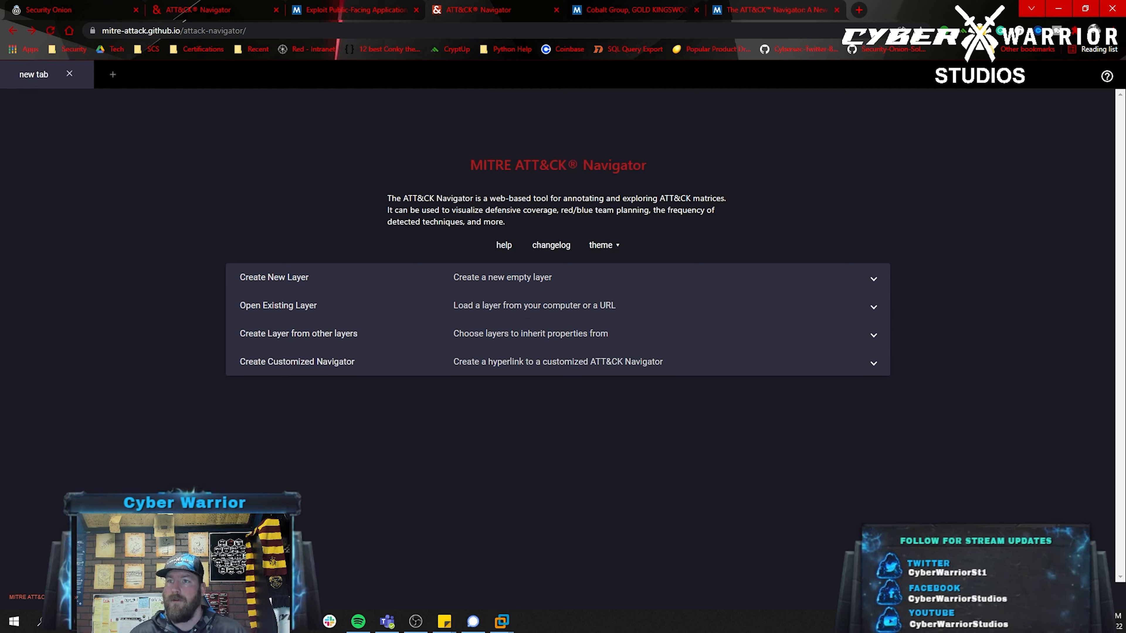
- Create a new layer using version ATT&CK v10 and the Enterprise domain
left_click(0, 486)
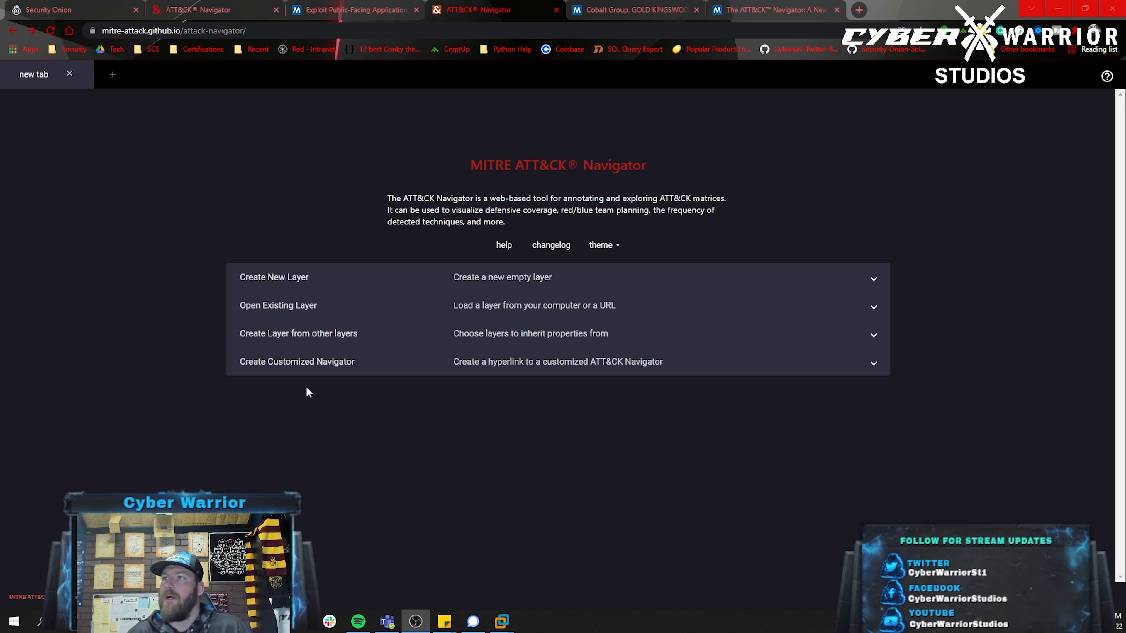
left_click(394, 282)
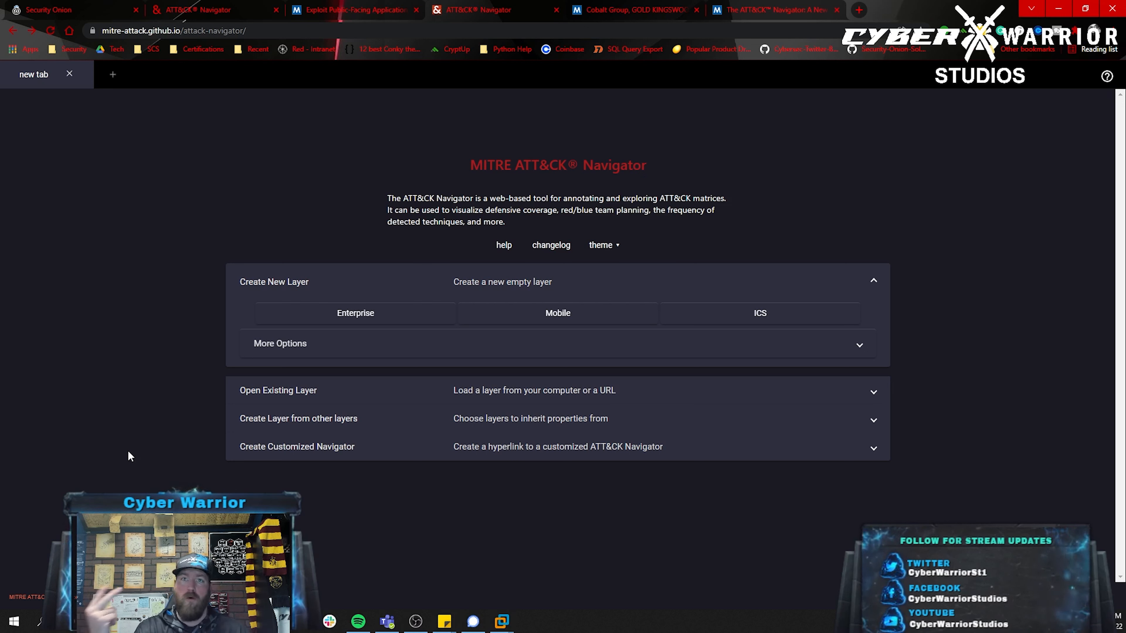
left_click(273, 352)
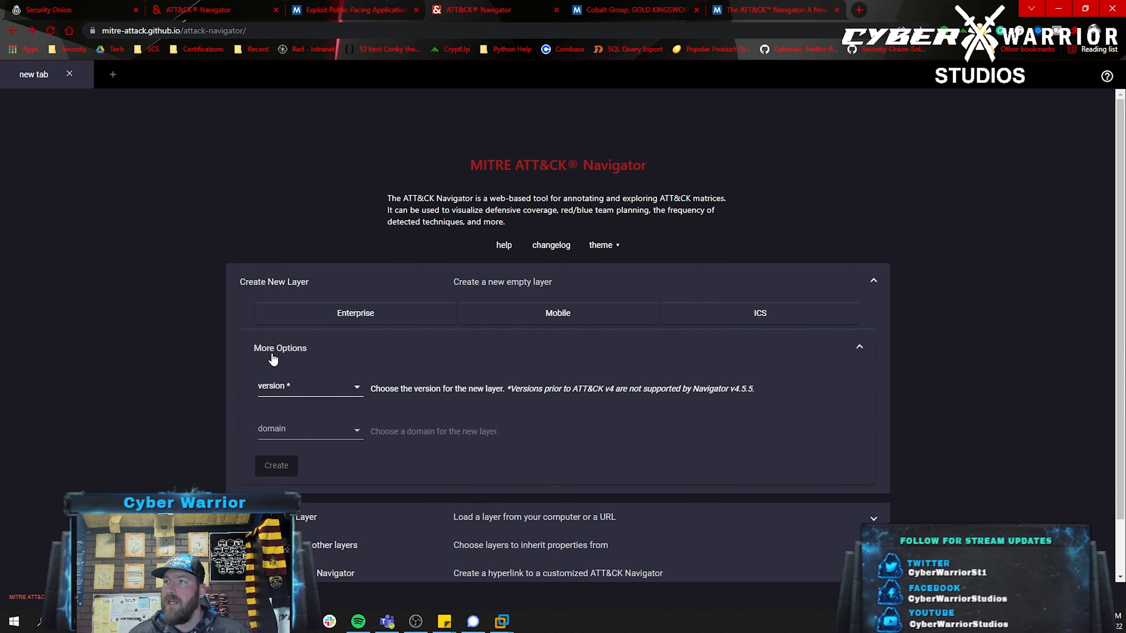
left_click(320, 392)
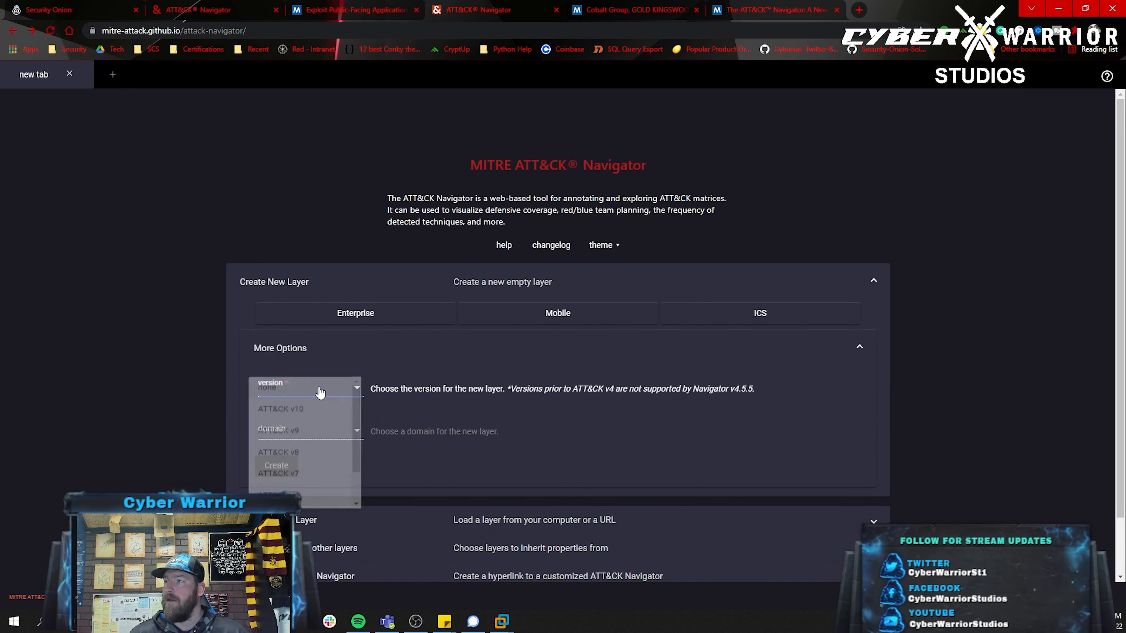
left_click(329, 417)
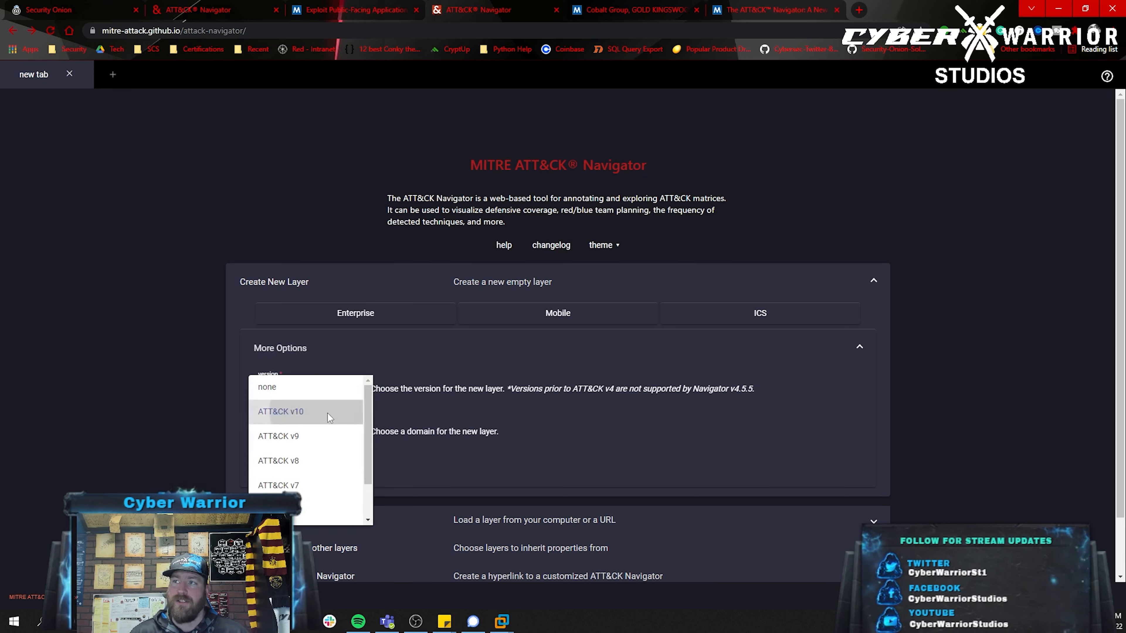
left_click(313, 437)
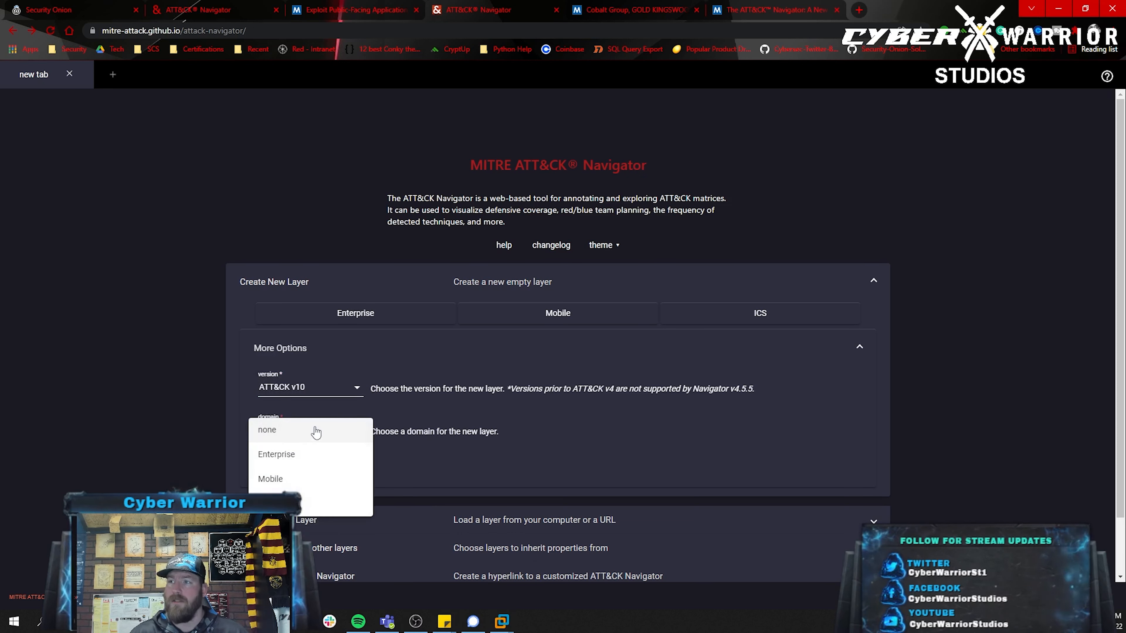
left_click(329, 457)
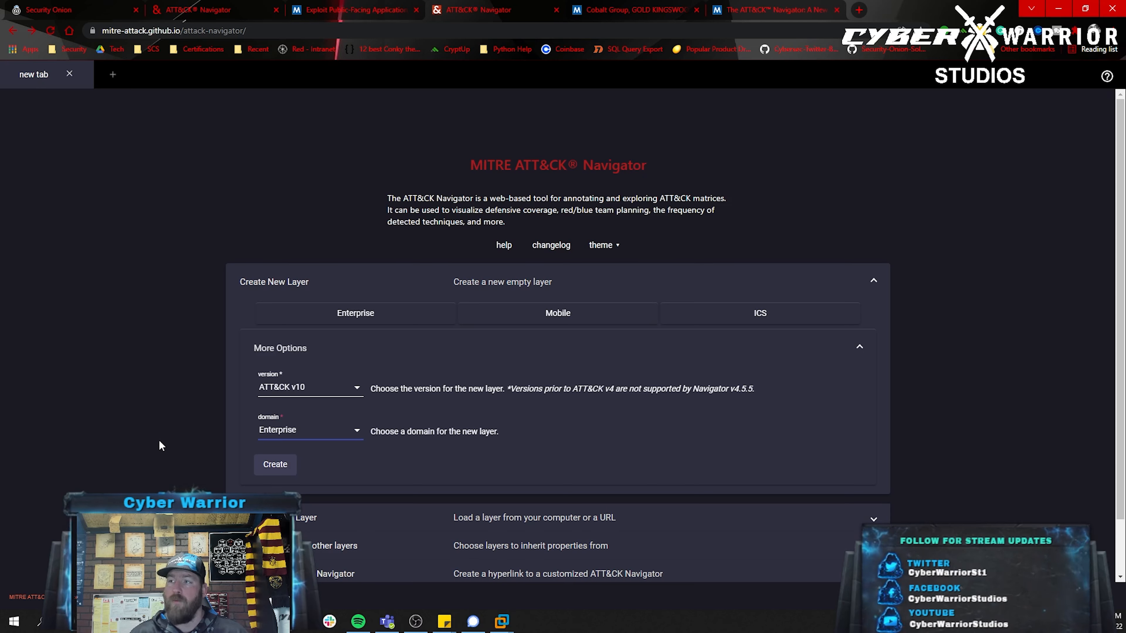
left_click(276, 464)
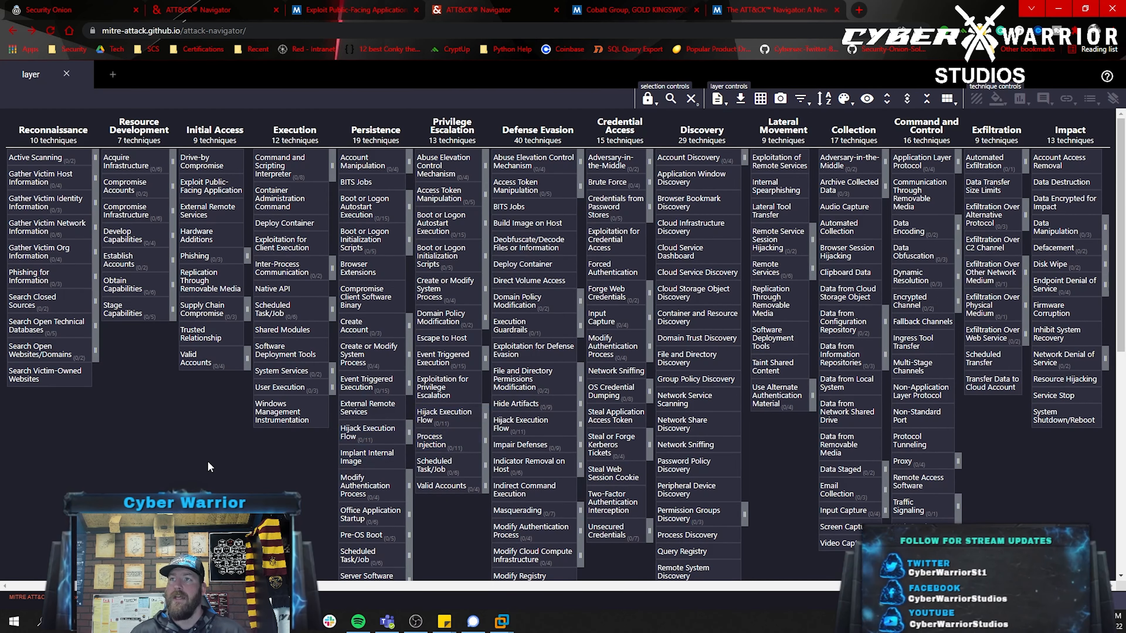
- Examine the sub-techniques of Active Scanning and Compromise Accounts, collapse them again, and compare with the combined layer in the locally hosted Navigator
left_click(95, 158)
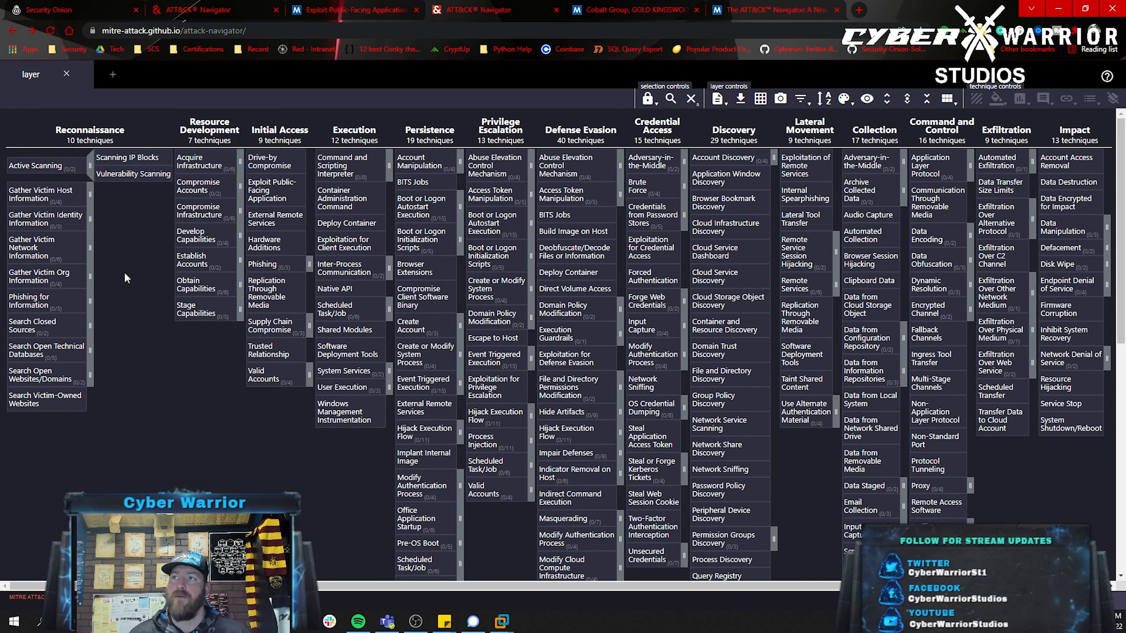
left_click(91, 172)
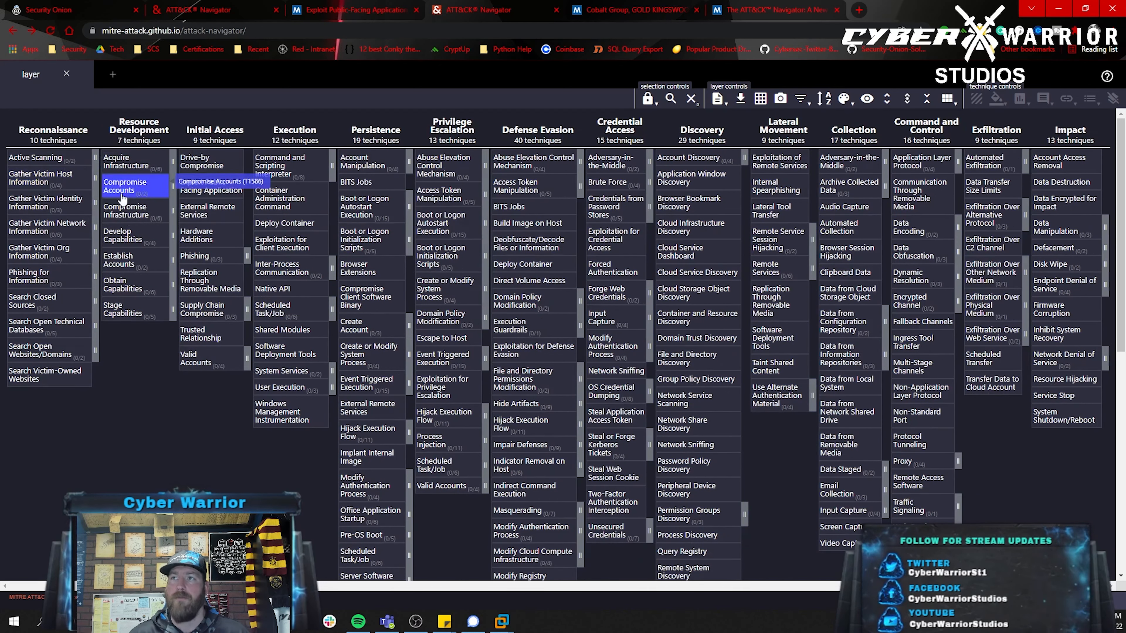
left_click(173, 189)
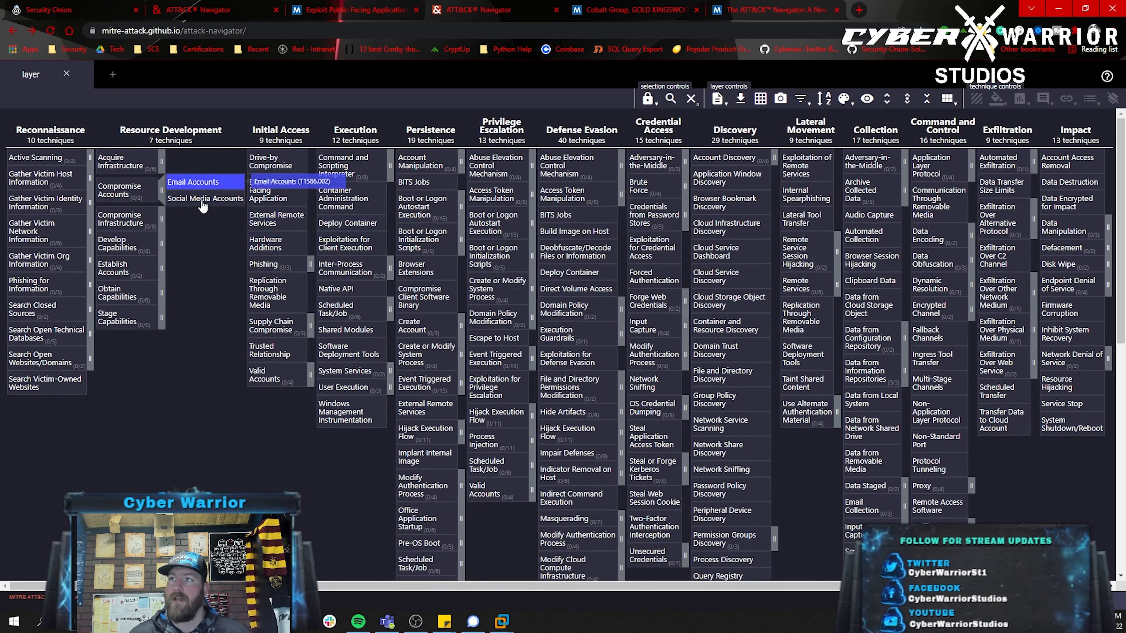
left_click(162, 196)
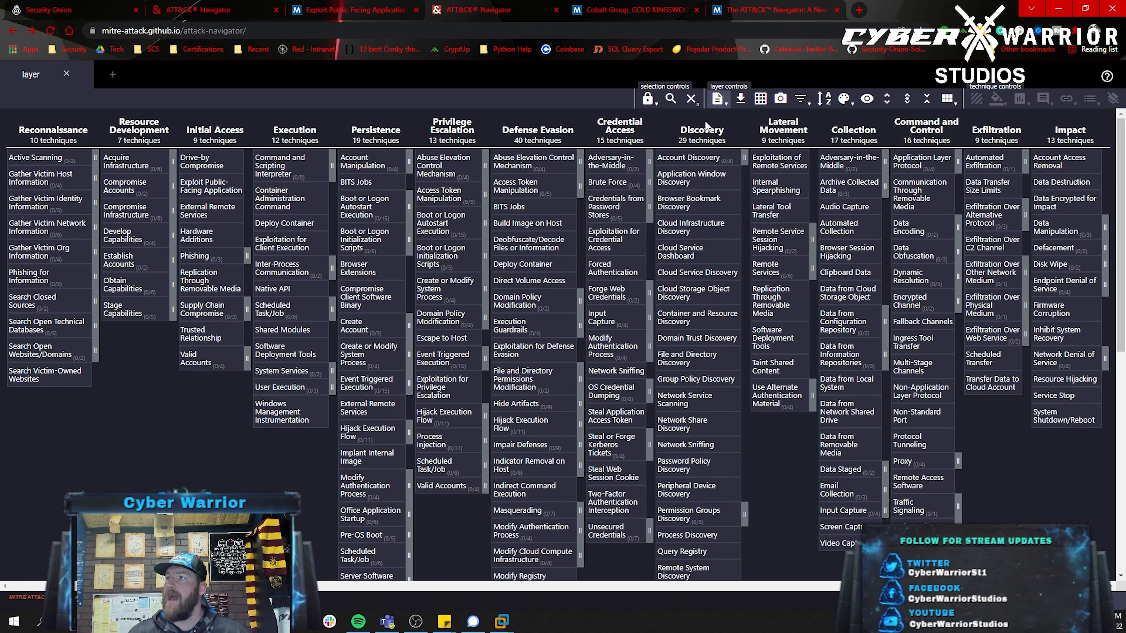
left_click(192, 10)
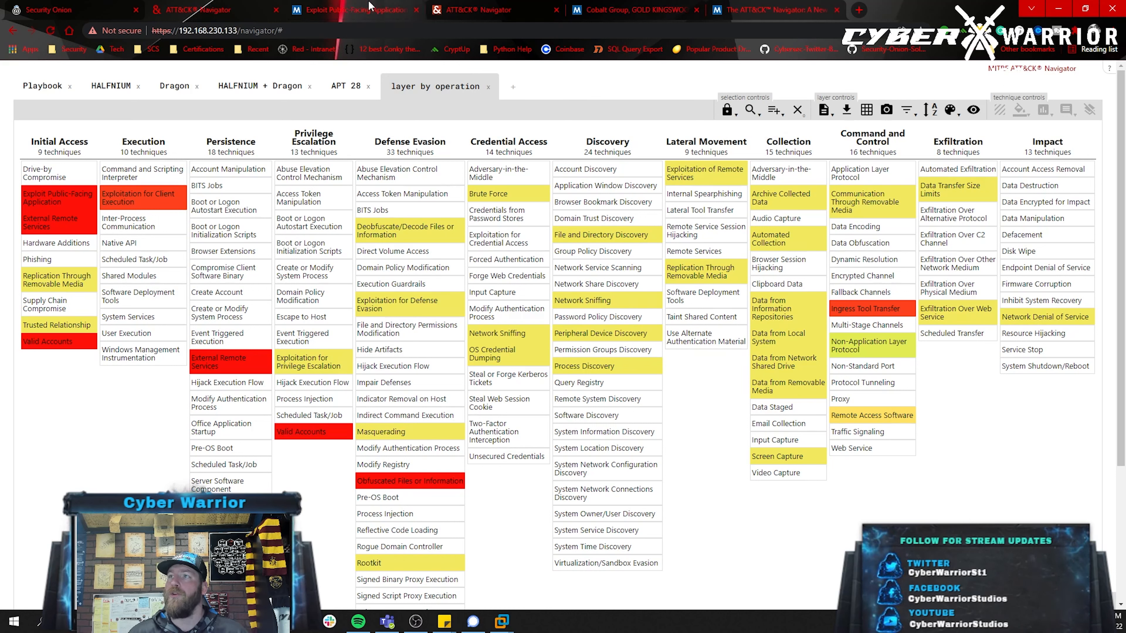
left_click(478, 9)
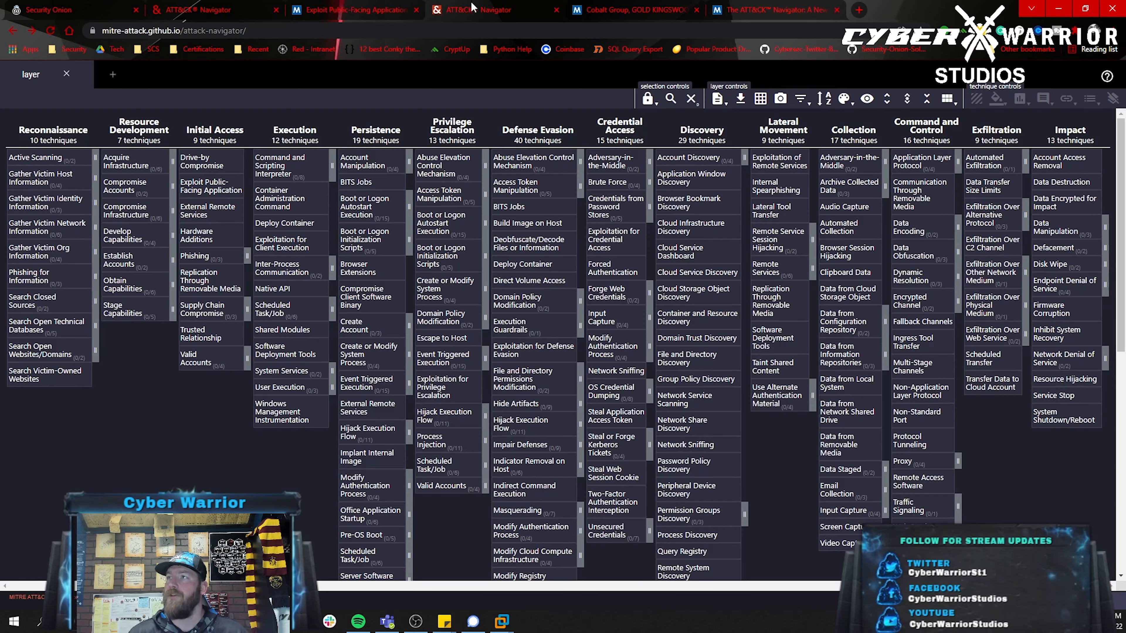
- Search the layer for APT2, select all techniques of the threat group APT29, and close the search
left_click(673, 102)
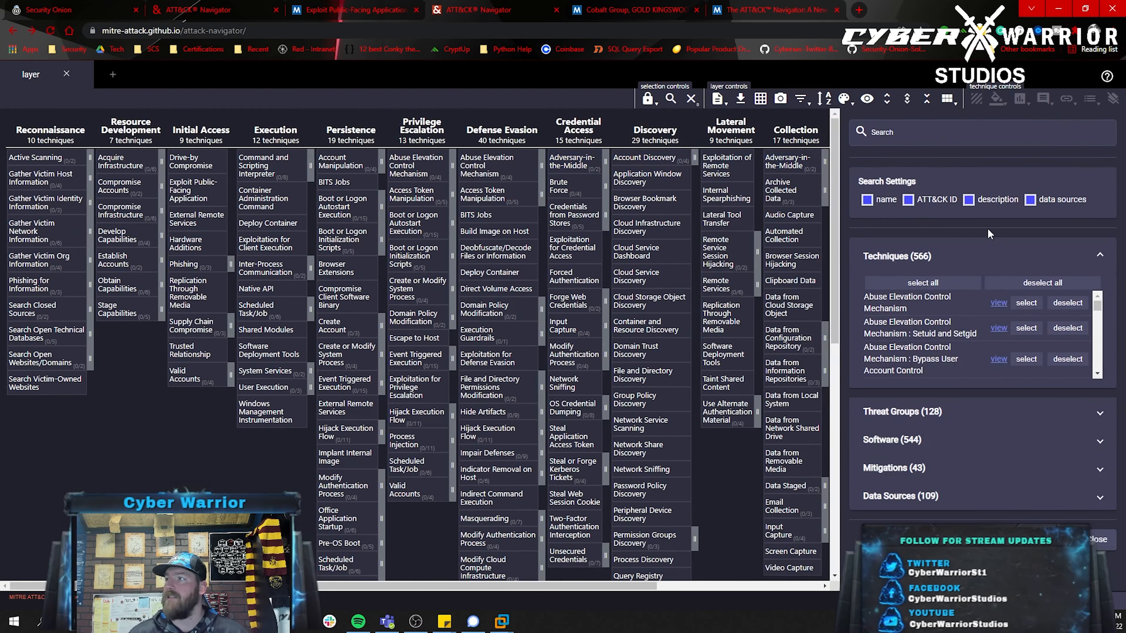
left_click(919, 135)
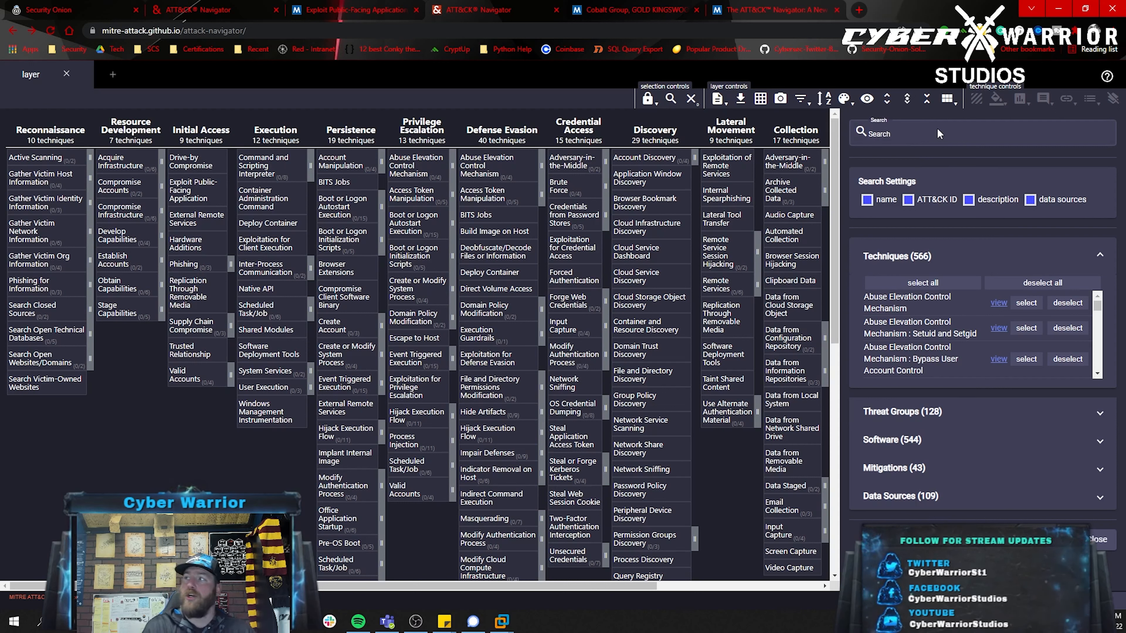
type("APT")
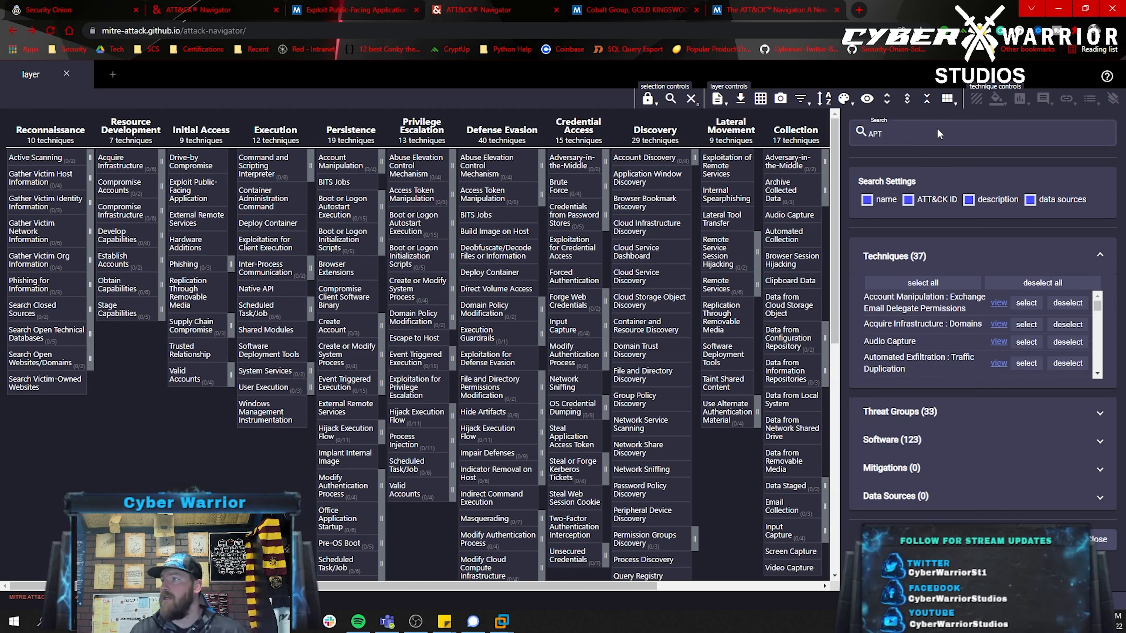
type(" 285")
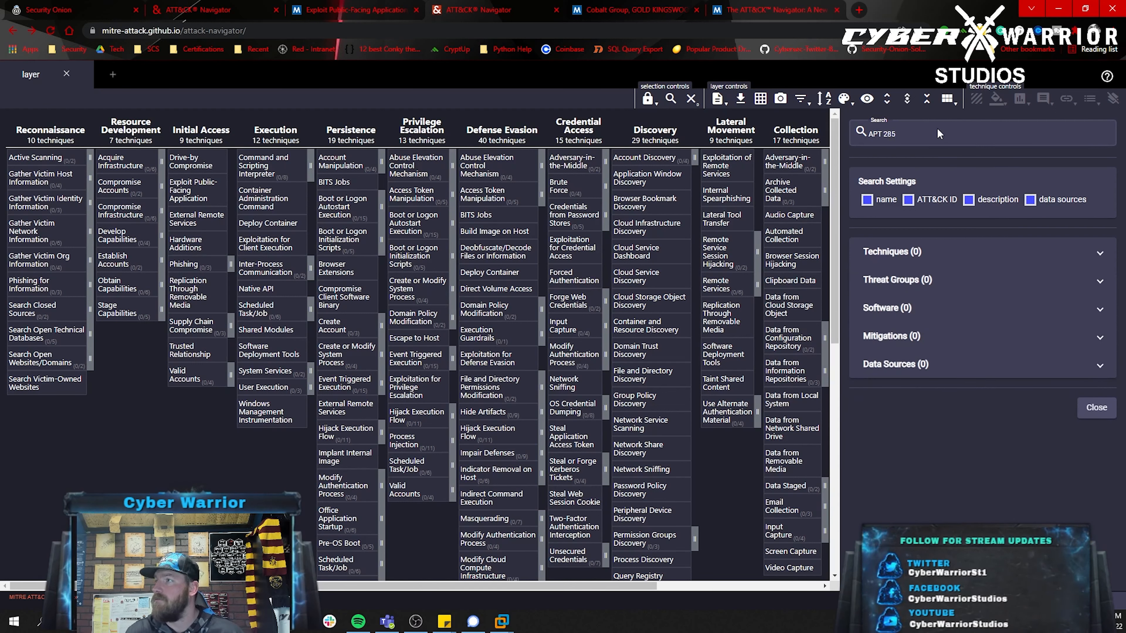
key("BackSpace")
key("BackSpace")
key("BackSpace")
type("2")
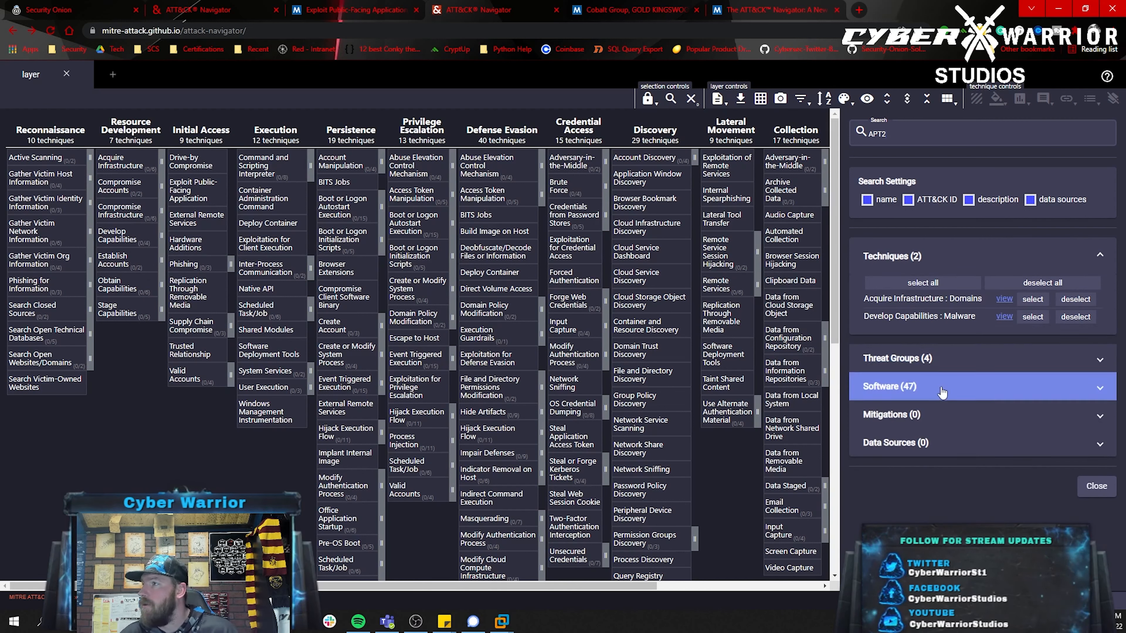
left_click(947, 362)
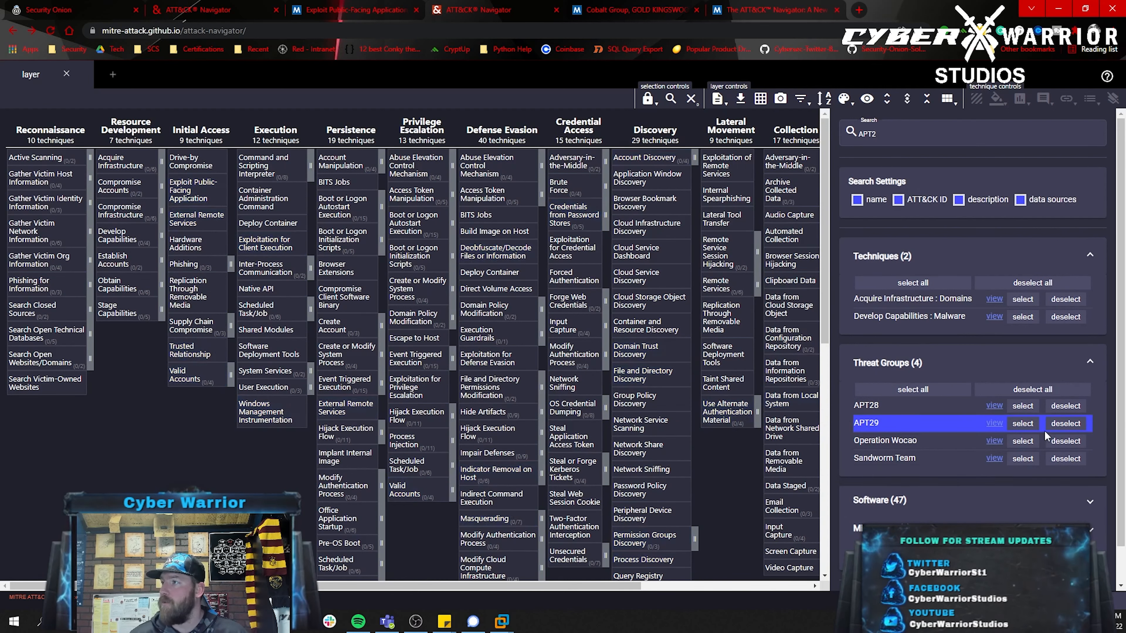
left_click(1025, 426)
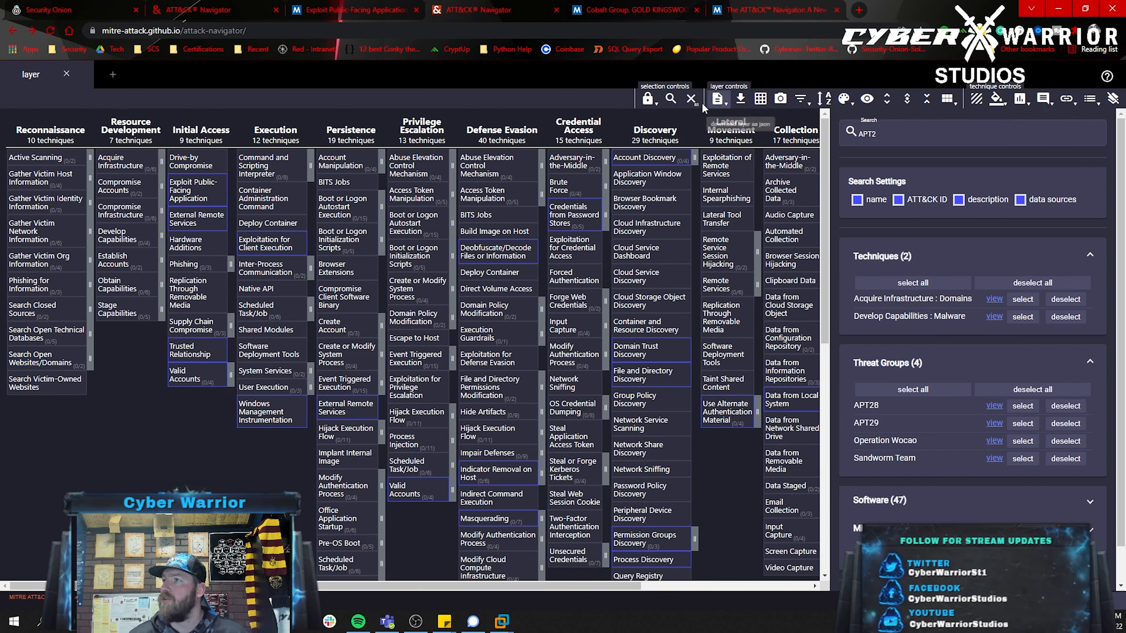
left_click(672, 101)
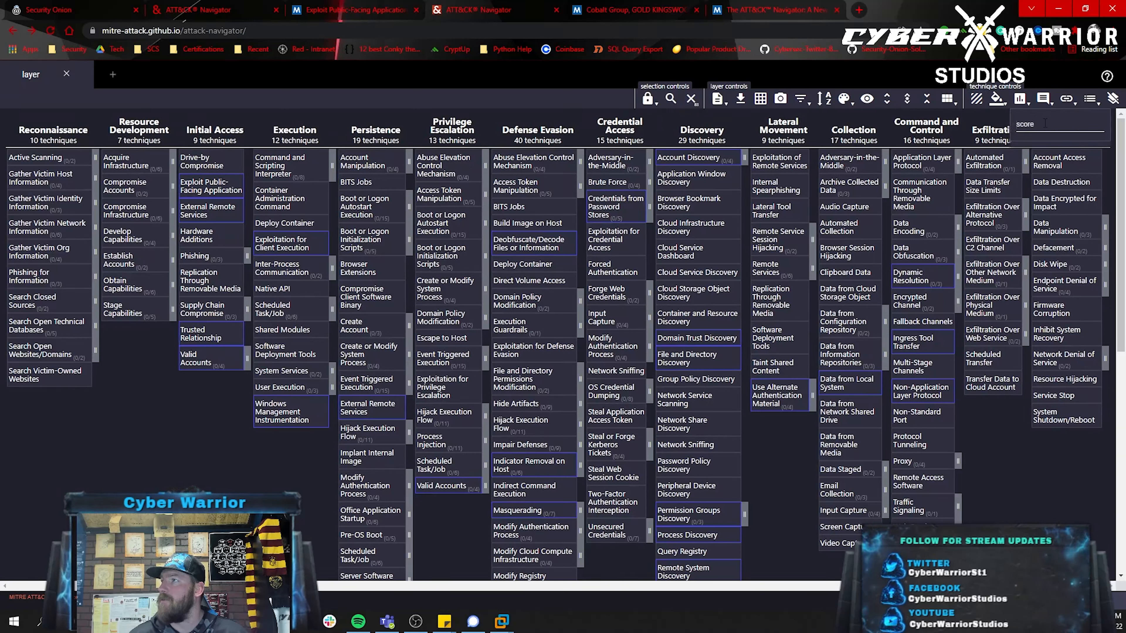
- Give the selected APT29 techniques a score of 10
left_click(1045, 124)
type("10")
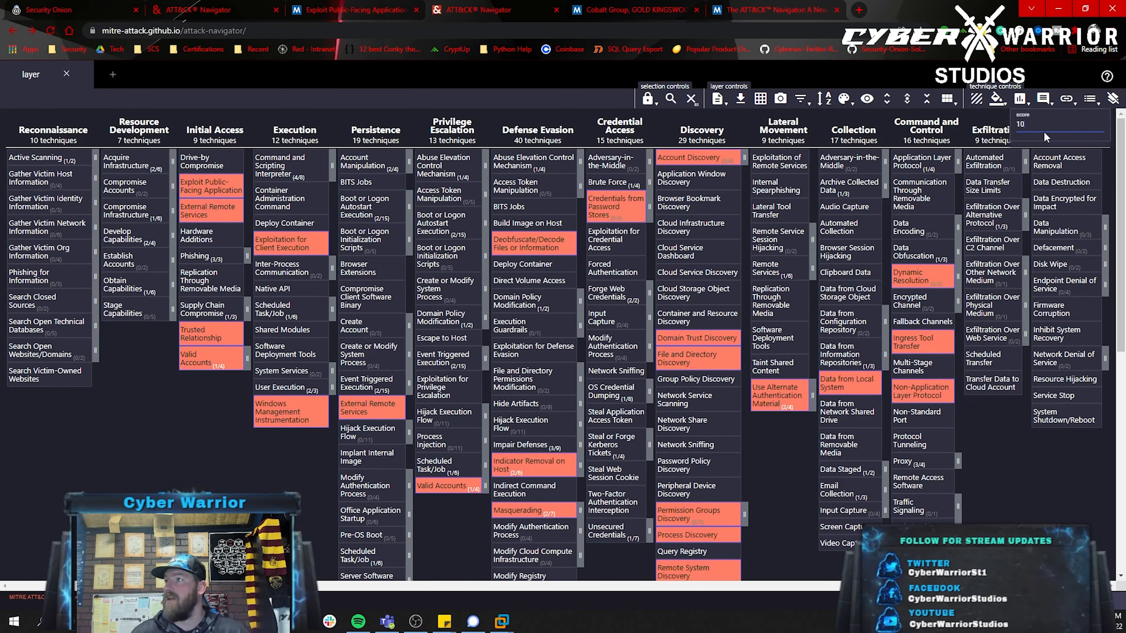
left_click(298, 450)
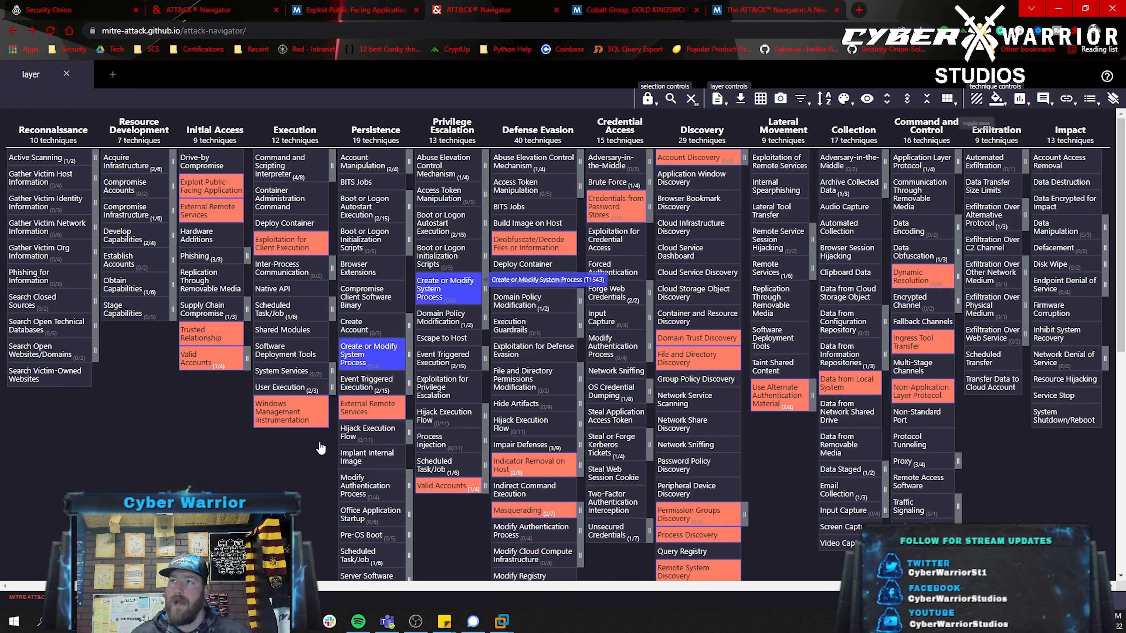